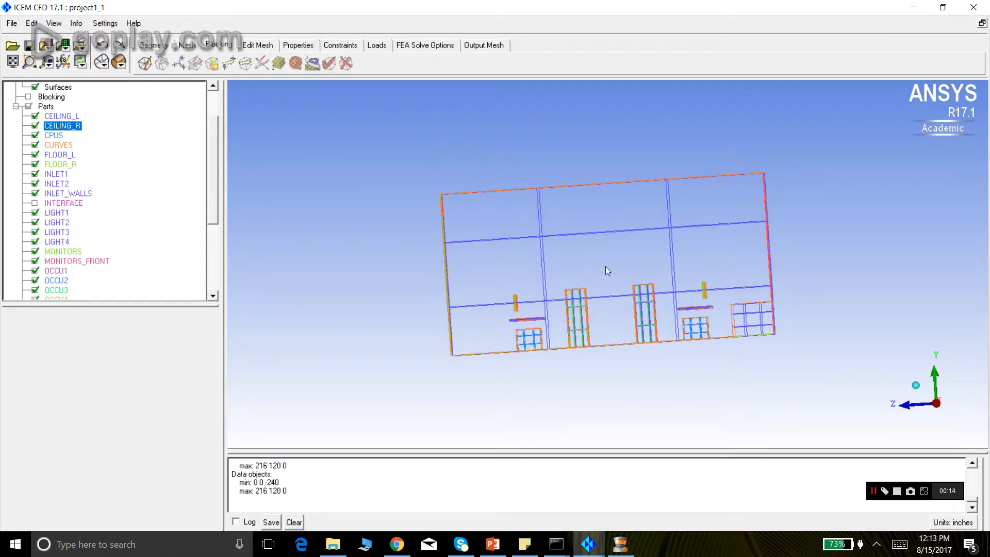
# - Examine the office room geometry, including the occupants, desks, CPUs, monitors and corner inlets, up close and from several angles
pyautogui.click(29, 62)
pyautogui.moveTo(580, 323); pyautogui.dragTo(604, 366)
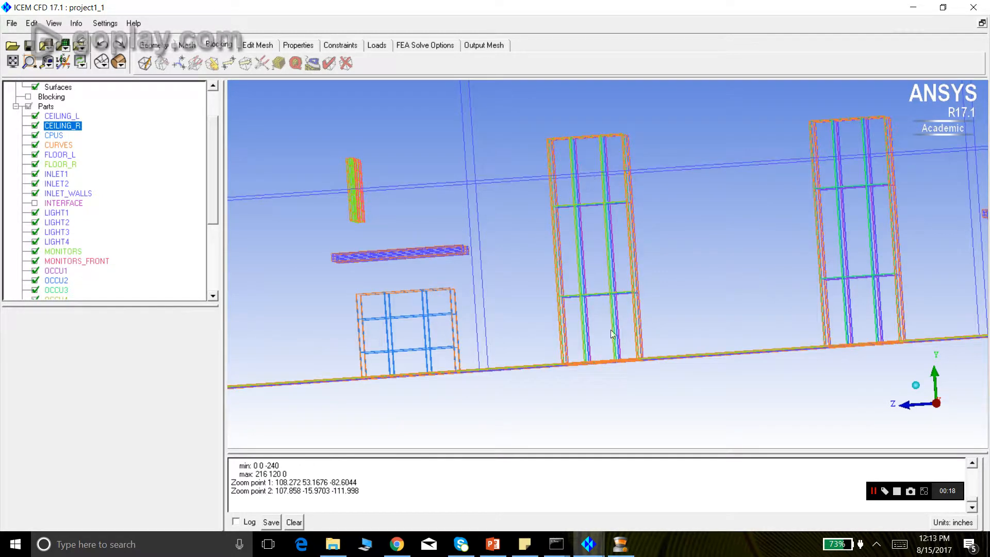
pyautogui.scroll(-3, 612, 192)
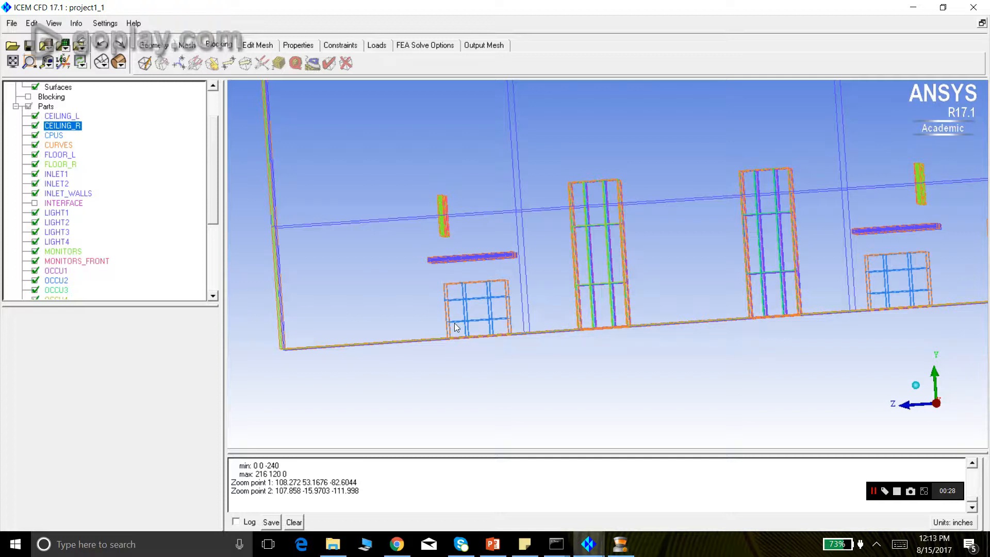
pyautogui.hotkey('ctrl', 'f')
pyautogui.moveTo(659, 148); pyautogui.dragTo(609, 227)
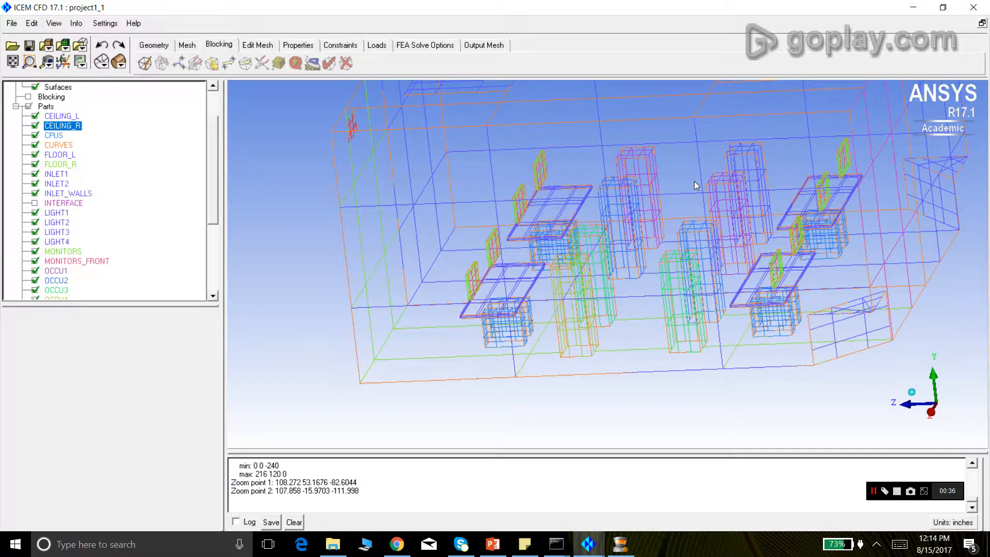
pyautogui.moveTo(694, 181); pyautogui.dragTo(626, 209)
pyautogui.moveTo(605, 260); pyautogui.dragTo(754, 306)
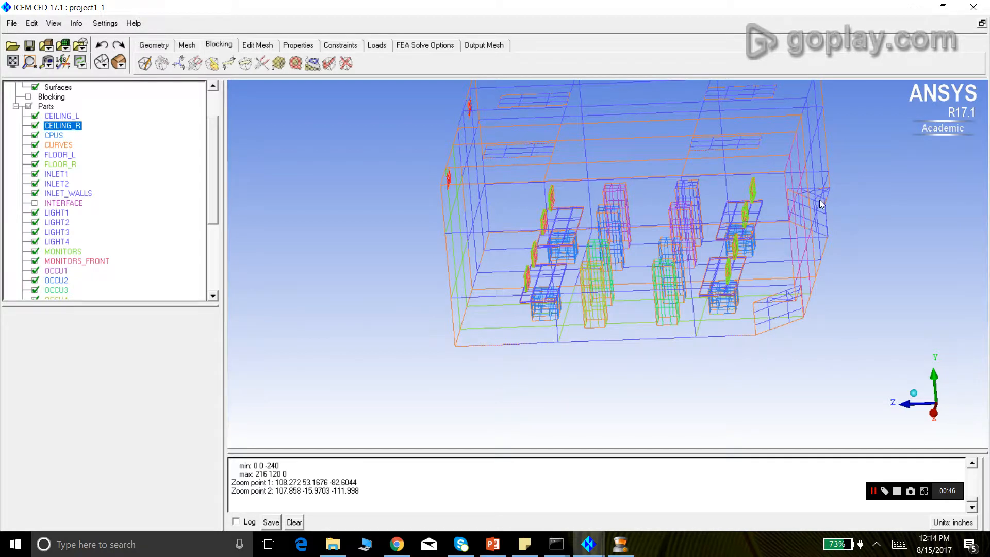
pyautogui.moveTo(729, 274); pyautogui.dragTo(428, 174)
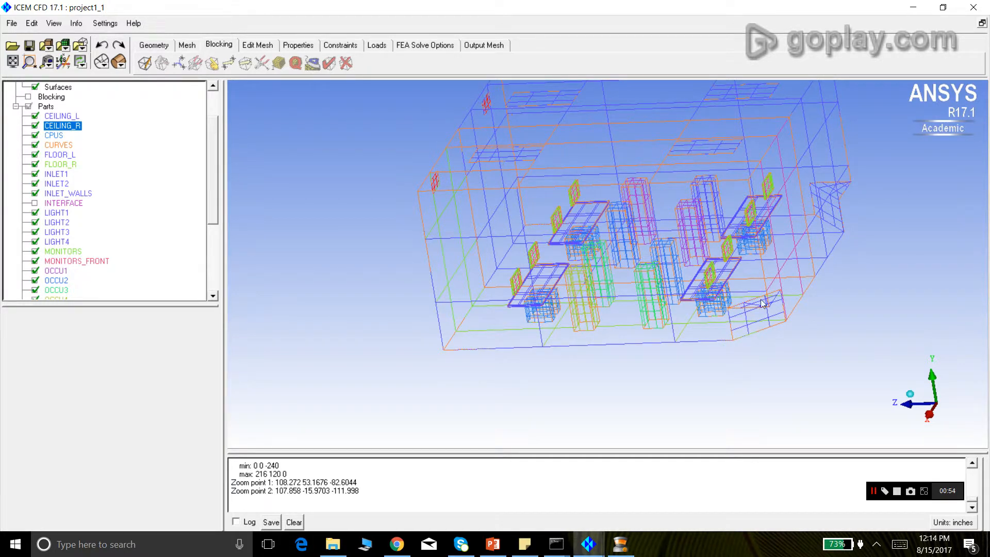
pyautogui.moveTo(641, 335); pyautogui.dragTo(647, 390)
pyautogui.scroll(-3, 646, 189)
pyautogui.moveTo(643, 168); pyautogui.dragTo(645, 227)
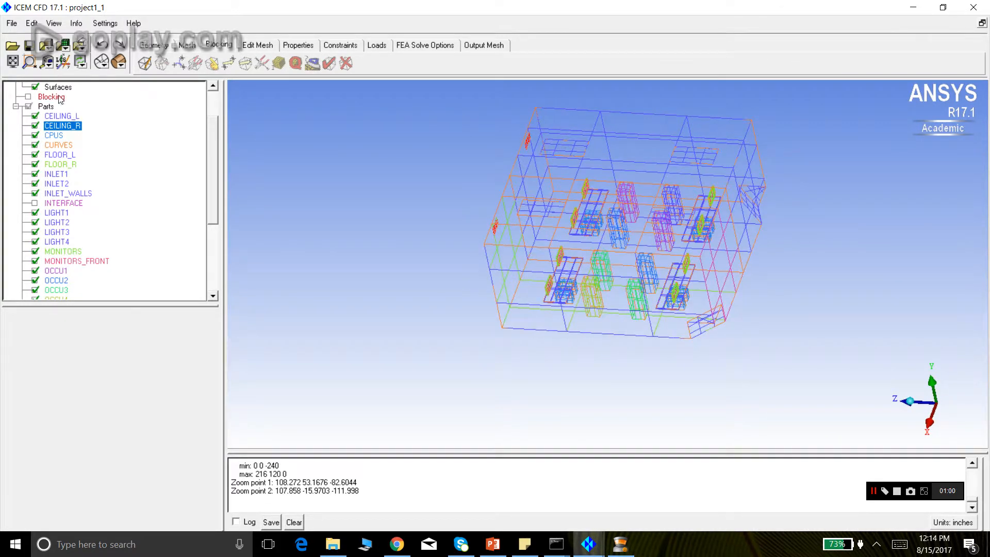
# - Examine the ceiling lights and wall outlets in the upper part of the room geometry
pyautogui.click(29, 61)
pyautogui.moveTo(525, 134); pyautogui.dragTo(793, 279)
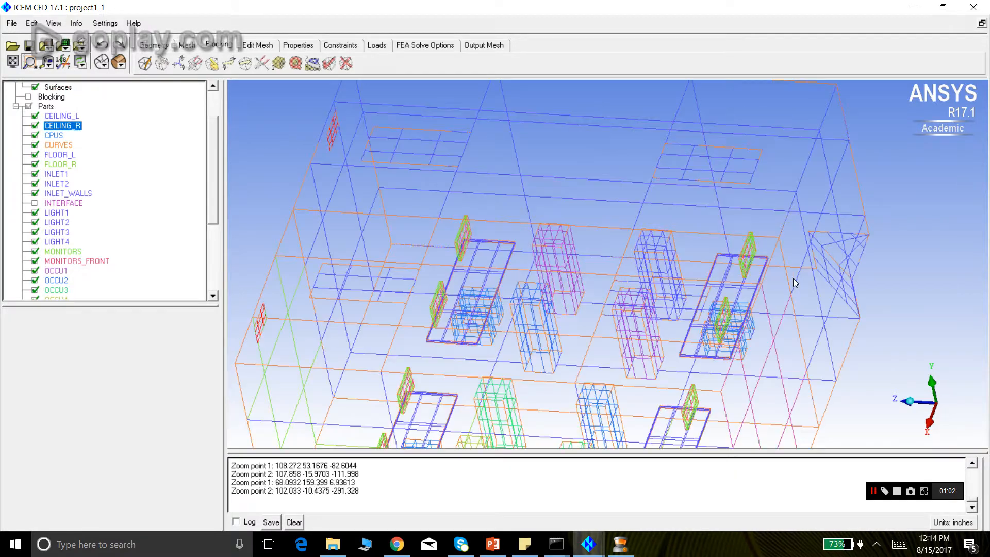
pyautogui.scroll(-2, 503, 223)
pyautogui.moveTo(561, 320); pyautogui.dragTo(492, 218)
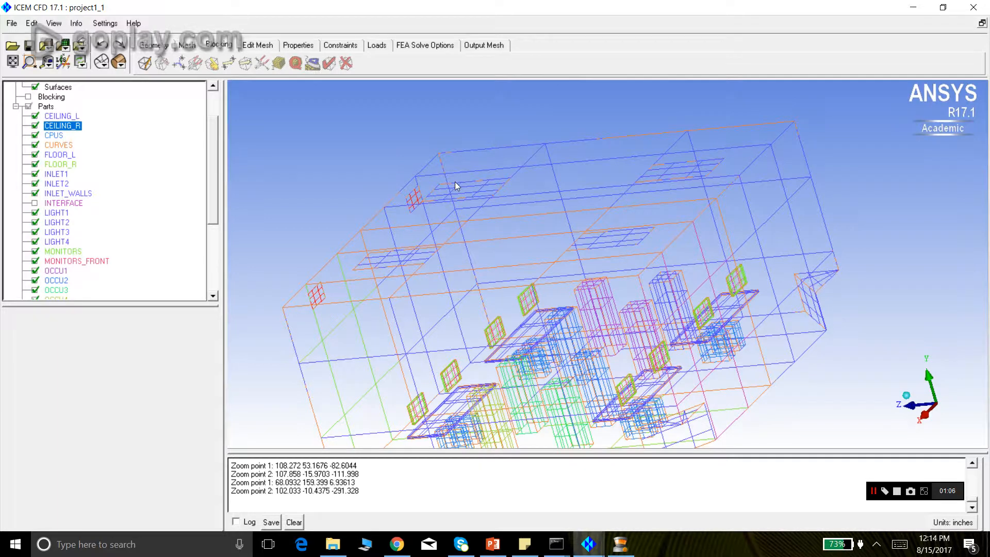
pyautogui.moveTo(645, 217); pyautogui.dragTo(713, 133)
pyautogui.moveTo(651, 212); pyautogui.dragTo(609, 227)
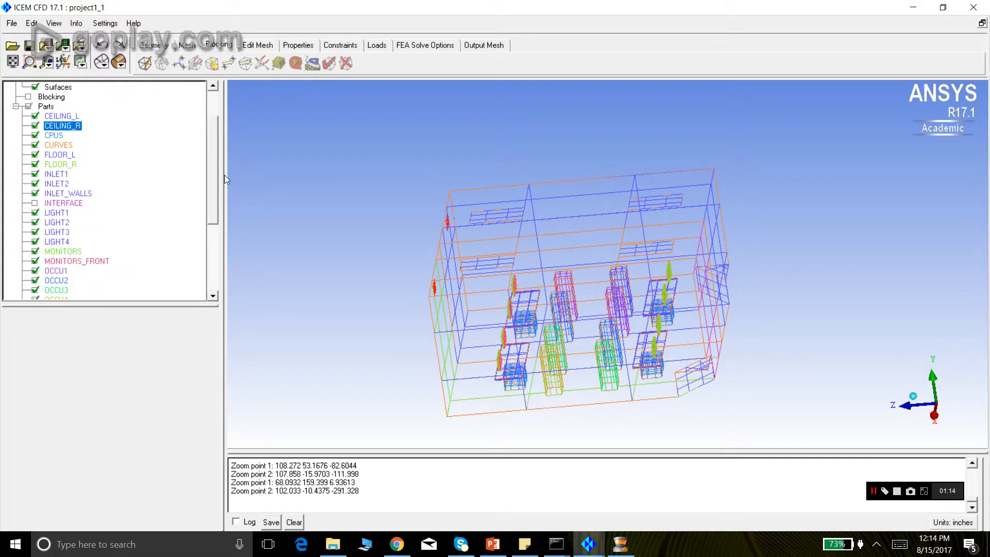
# - Inspect the room's outer surfaces in Solid & Wire display and return the surfaces to Wire Frame
pyautogui.scroll(2, 217, 184)
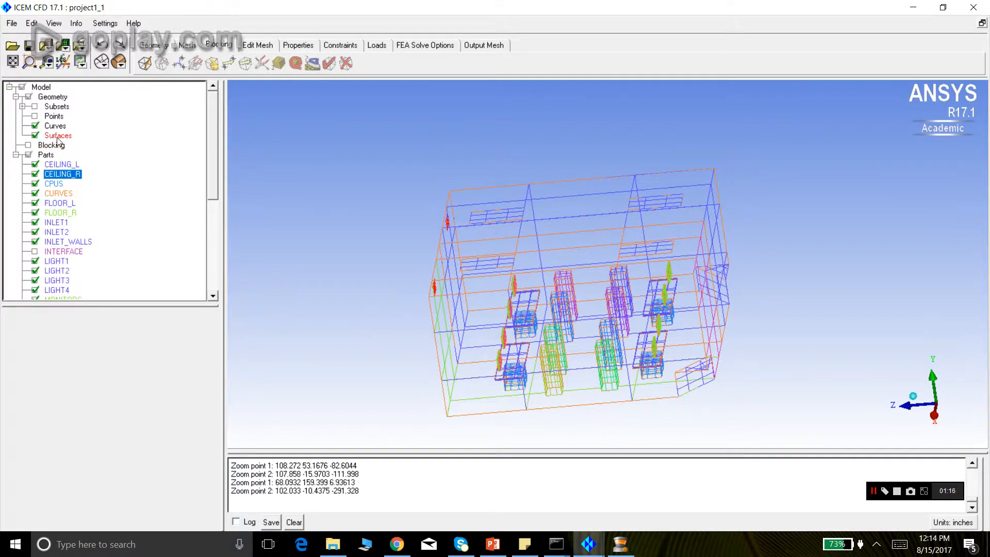
pyautogui.rightClick(58, 140)
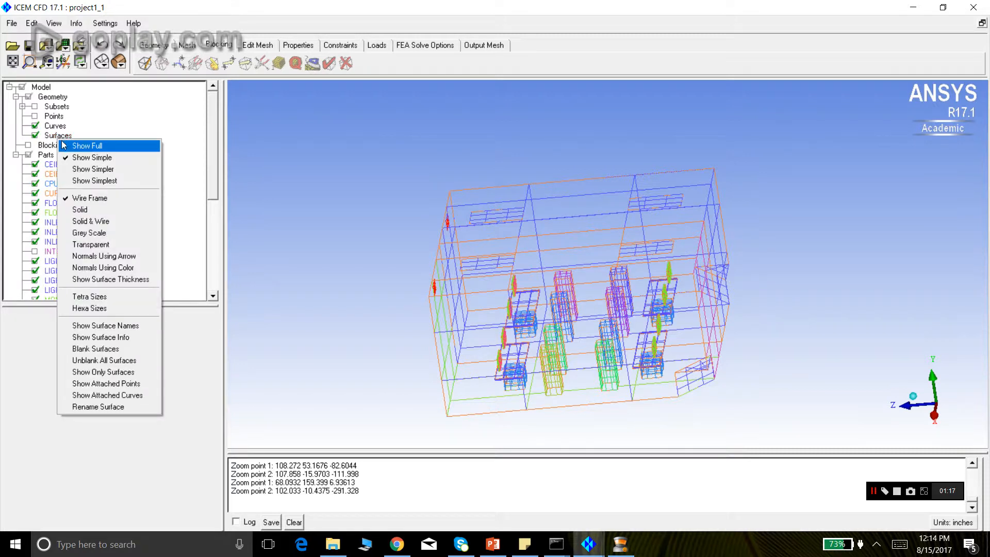
pyautogui.click(102, 222)
pyautogui.moveTo(453, 281)
pyautogui.mouseDown()
pyautogui.moveTo(790, 249)
pyautogui.moveTo(711, 261)
pyautogui.moveTo(379, 227)
pyautogui.moveTo(382, 220)
pyautogui.mouseUp()
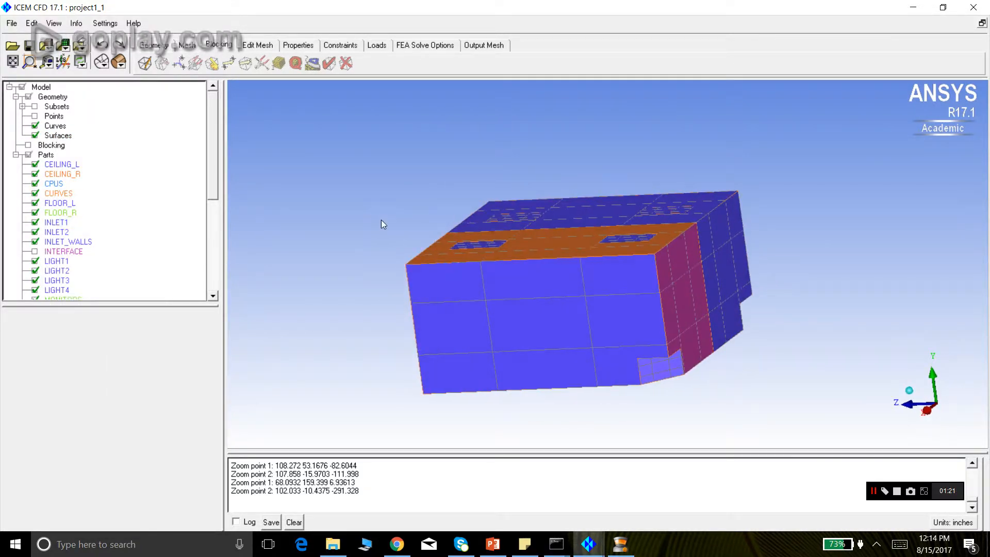
pyautogui.rightClick(52, 138)
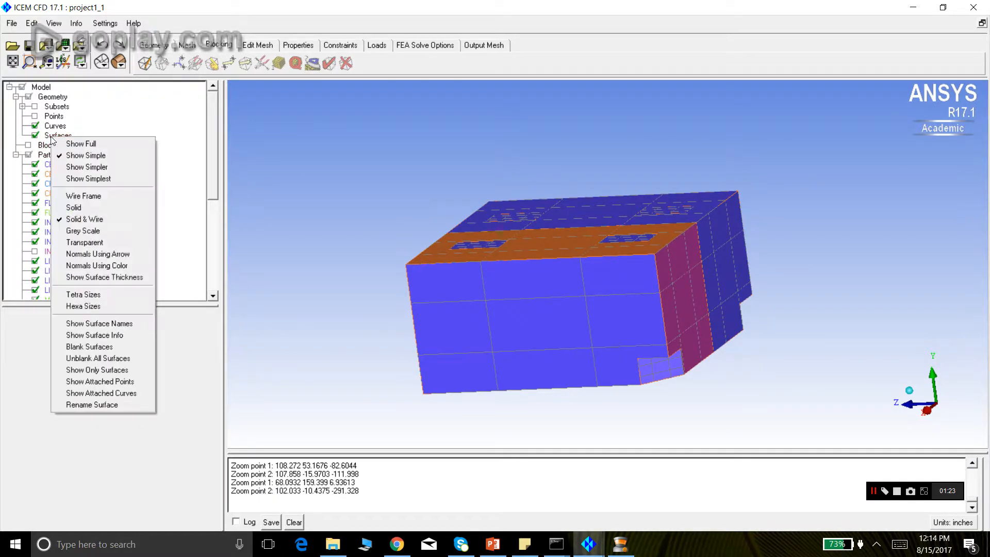
pyautogui.click(91, 197)
# - Examine the wireframe room from the end and from oblique angles to compare its two halves
pyautogui.moveTo(582, 255); pyautogui.dragTo(293, 271)
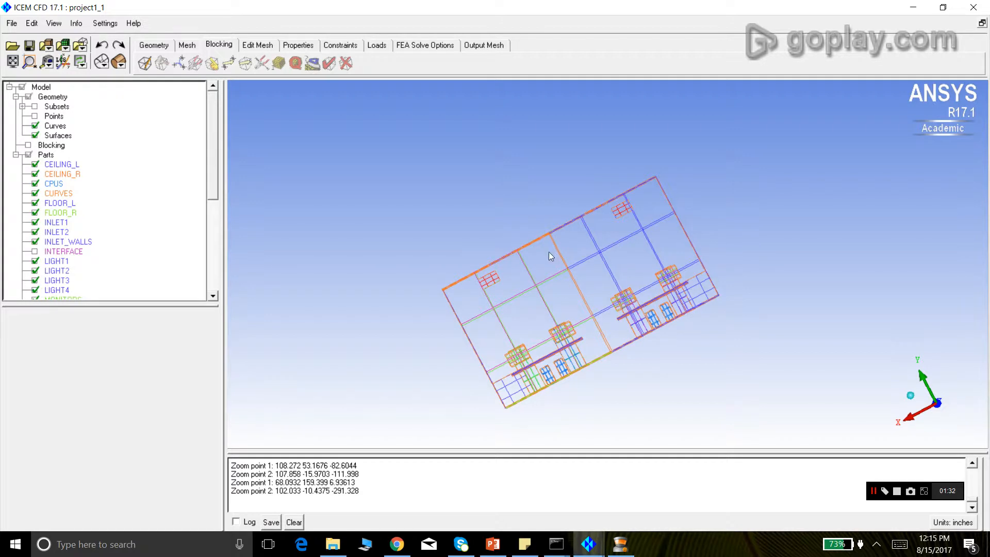
pyautogui.moveTo(549, 254); pyautogui.dragTo(716, 358)
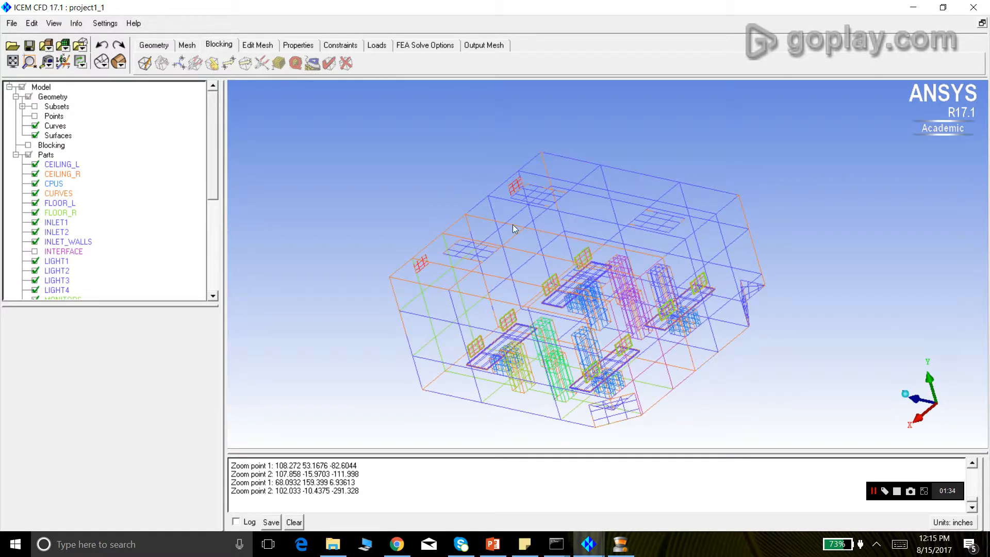
pyautogui.moveTo(564, 217); pyautogui.dragTo(562, 417)
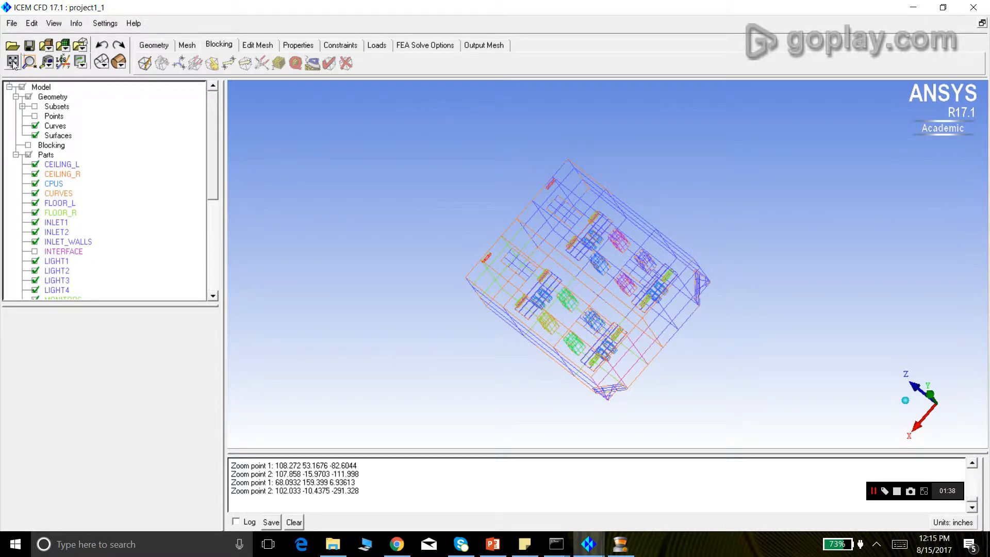
pyautogui.click(29, 62)
pyautogui.moveTo(409, 143); pyautogui.dragTo(817, 412)
pyautogui.moveTo(604, 310); pyautogui.dragTo(396, 183)
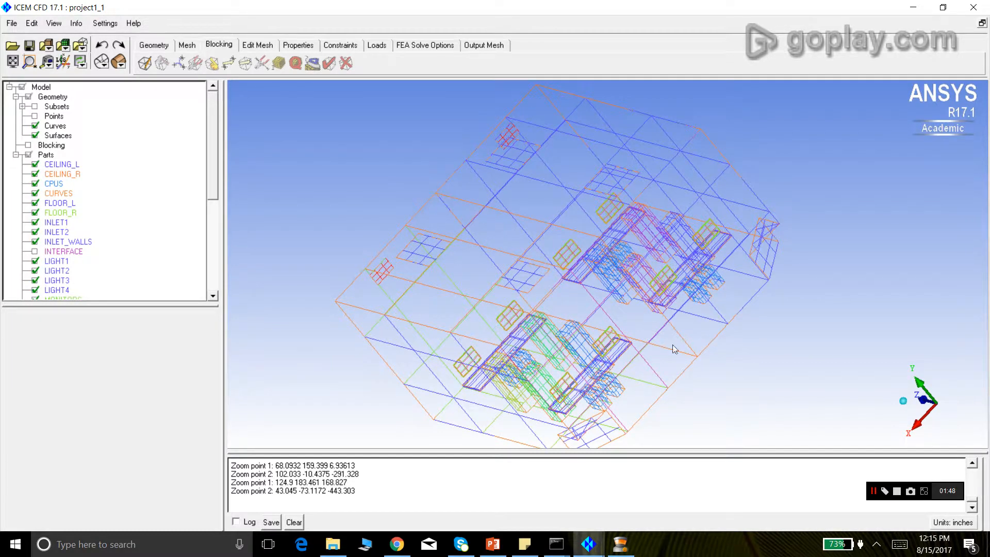
pyautogui.moveTo(551, 218); pyautogui.dragTo(483, 235)
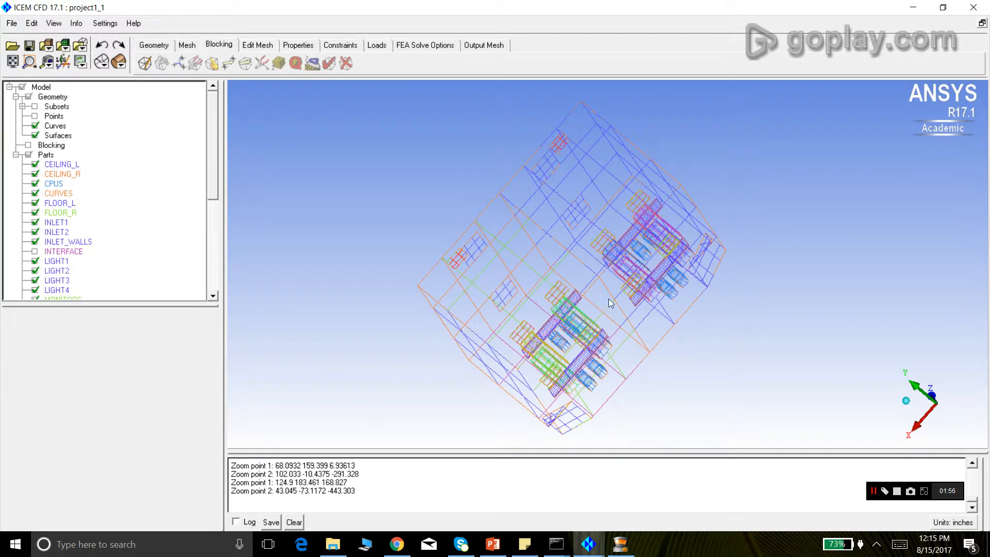
pyautogui.scroll(3, 506, 201)
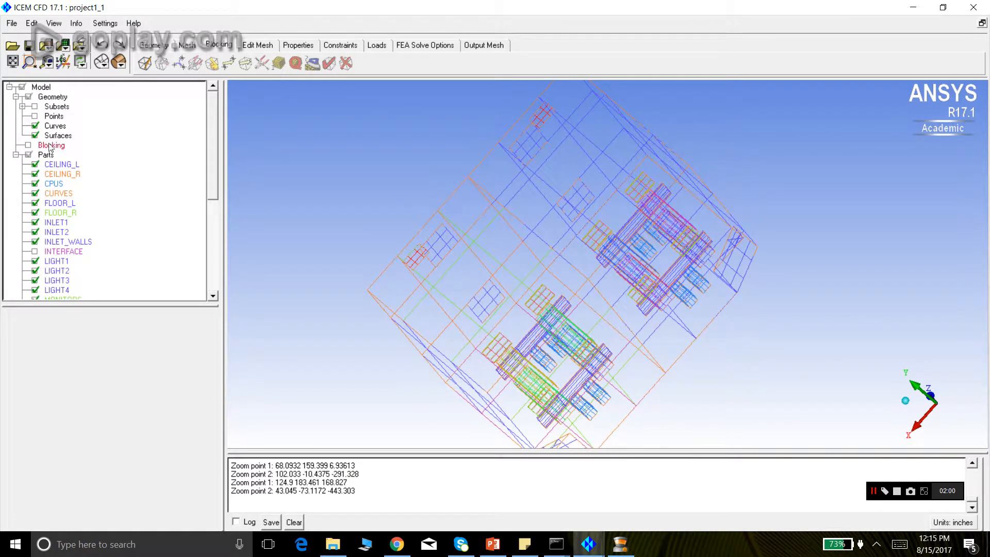
# - Inspect the curves with surfaces hidden and the INTERFACE part with surfaces shown, leaving surfaces visible and INTERFACE hidden
pyautogui.click(35, 135)
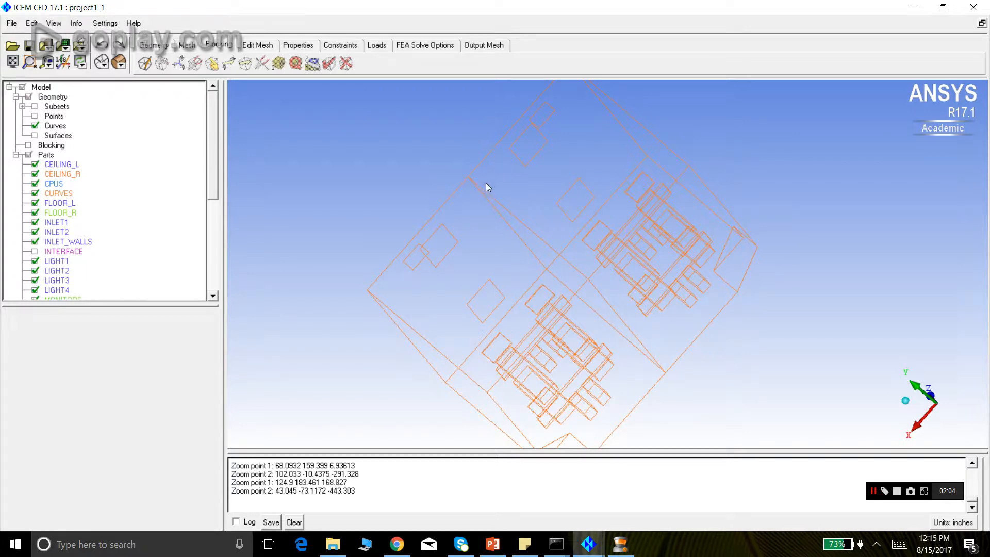
pyautogui.moveTo(464, 194); pyautogui.dragTo(612, 205)
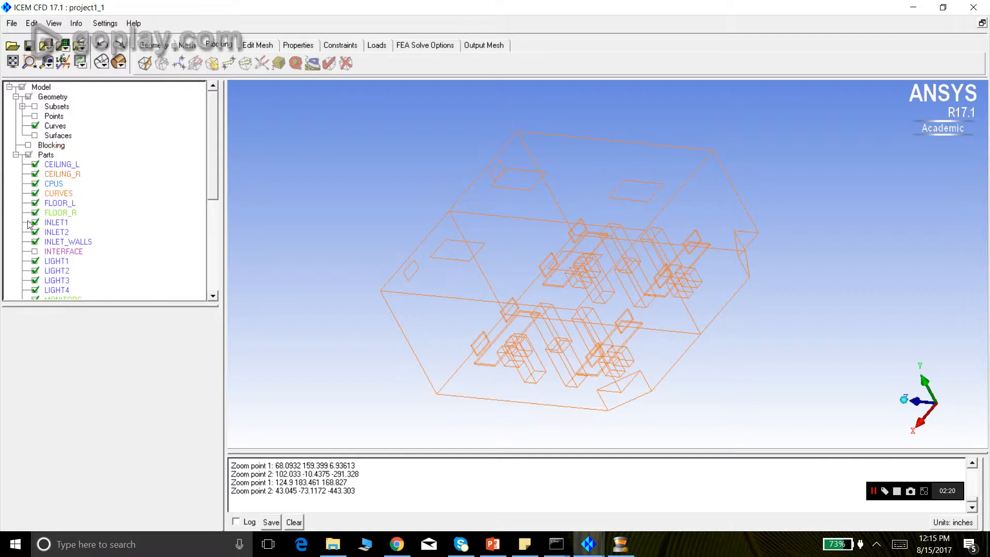
pyautogui.click(35, 252)
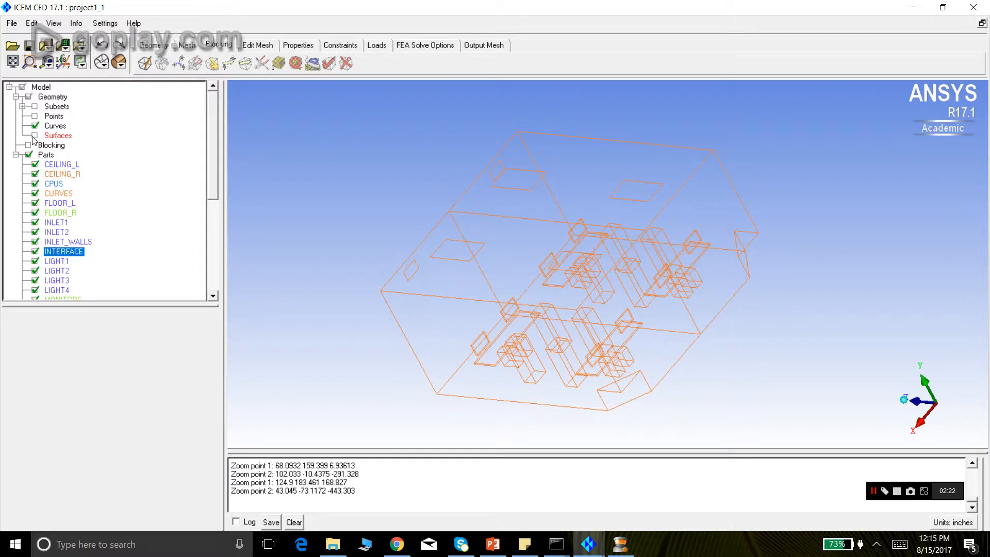
pyautogui.moveTo(232, 204); pyautogui.dragTo(490, 236)
pyautogui.click(35, 252)
# - Examine the layout of the room from above and at a slight tilt
pyautogui.scroll(-3, 310, 188)
pyautogui.moveTo(327, 179); pyautogui.dragTo(516, 390)
pyautogui.moveTo(515, 394); pyautogui.dragTo(548, 302, button='right')
pyautogui.moveTo(548, 301); pyautogui.dragTo(576, 309)
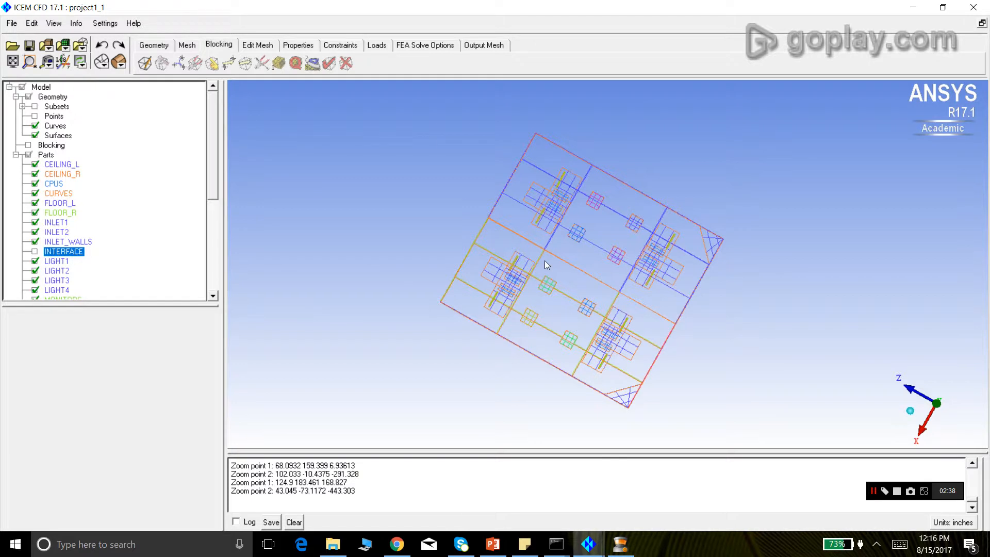
pyautogui.scroll(2, 541, 264)
pyautogui.scroll(-2, 534, 268)
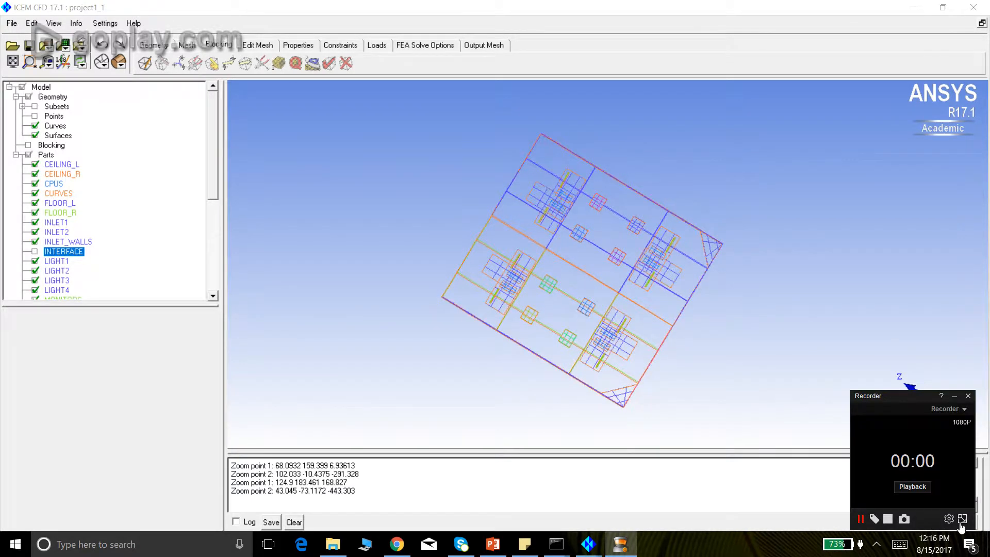
pyautogui.moveTo(577, 309); pyautogui.dragTo(575, 335)
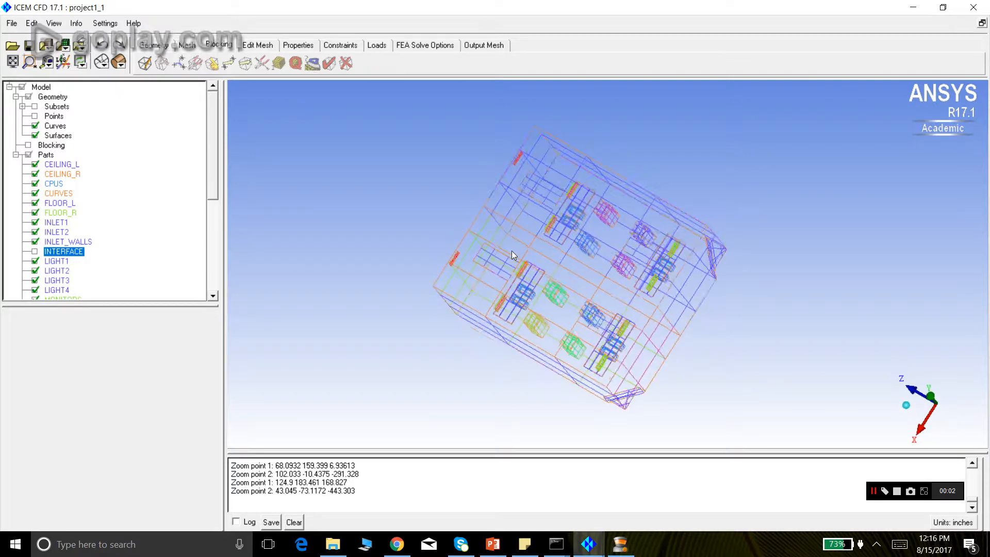
# - Start creating a 3D Bounding Box block and assign it to the part FLUID
pyautogui.click(146, 66)
pyautogui.doubleClick(111, 341)
pyautogui.write('FLUID')
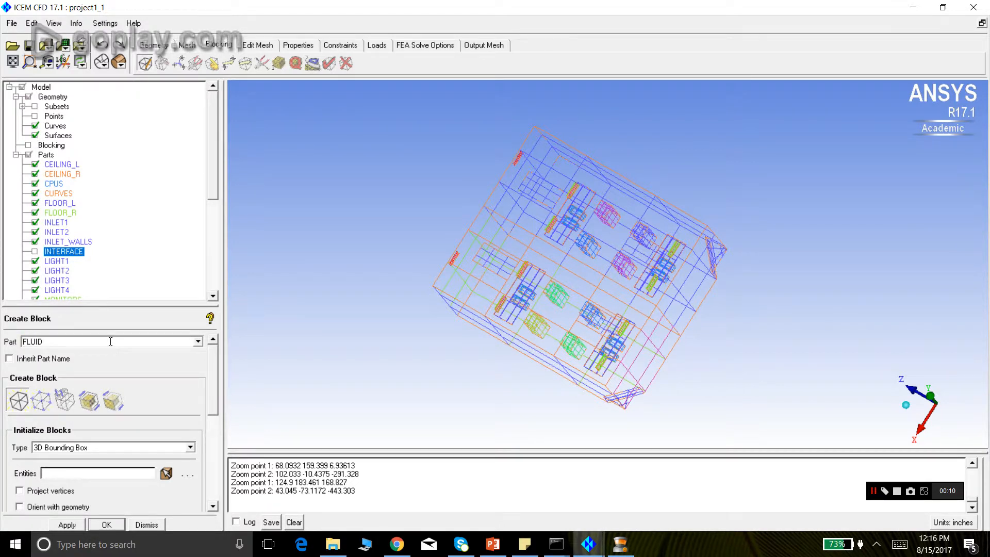
# - Hide the CEILING_R part and show the whole model fitted in the front view
pyautogui.moveTo(549, 292); pyautogui.dragTo(682, 349)
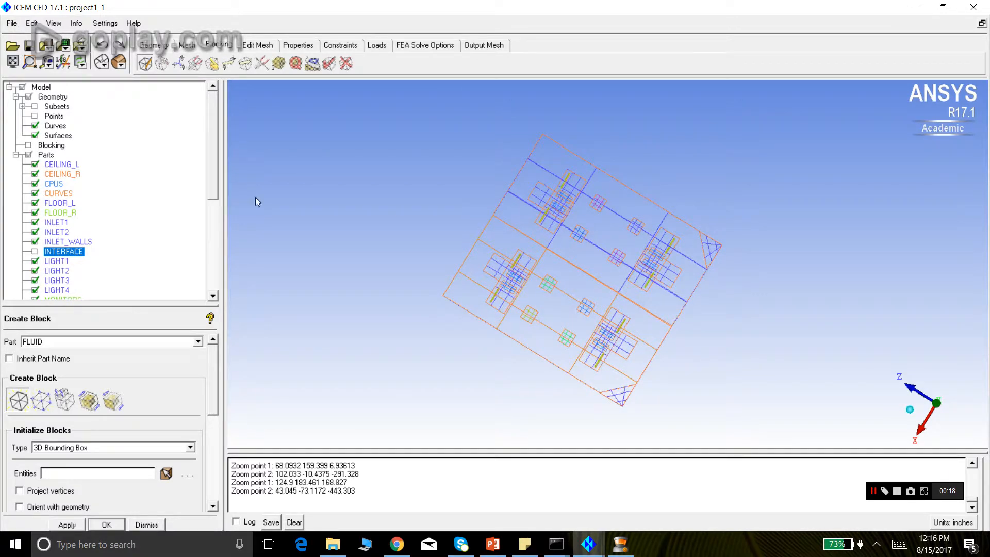
pyautogui.click(36, 174)
pyautogui.click(35, 175)
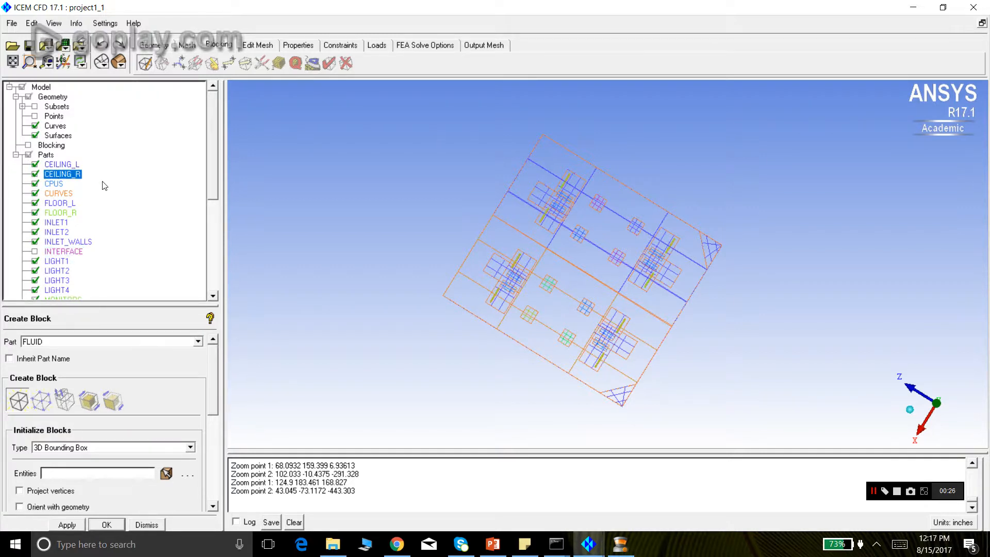
pyautogui.click(53, 23)
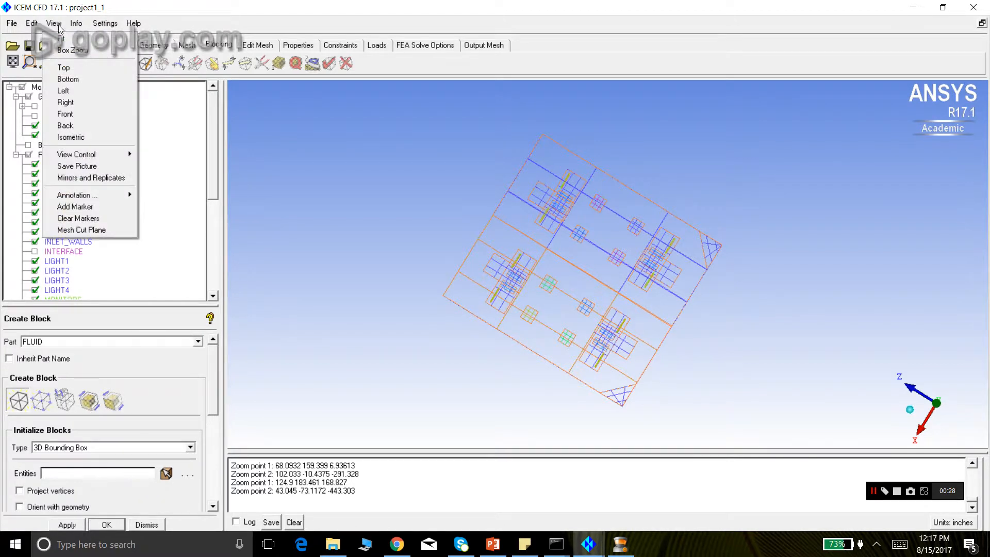
pyautogui.click(65, 114)
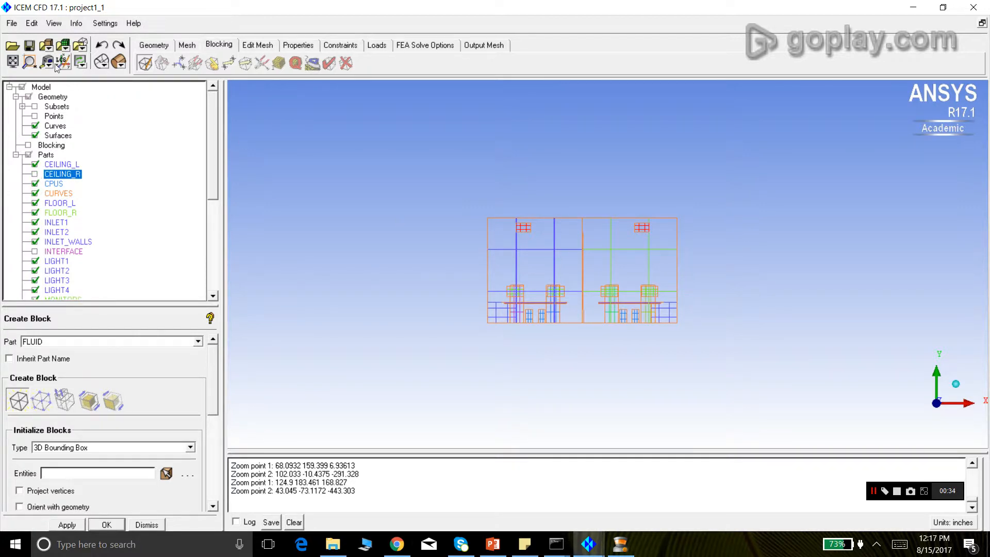
pyautogui.click(13, 62)
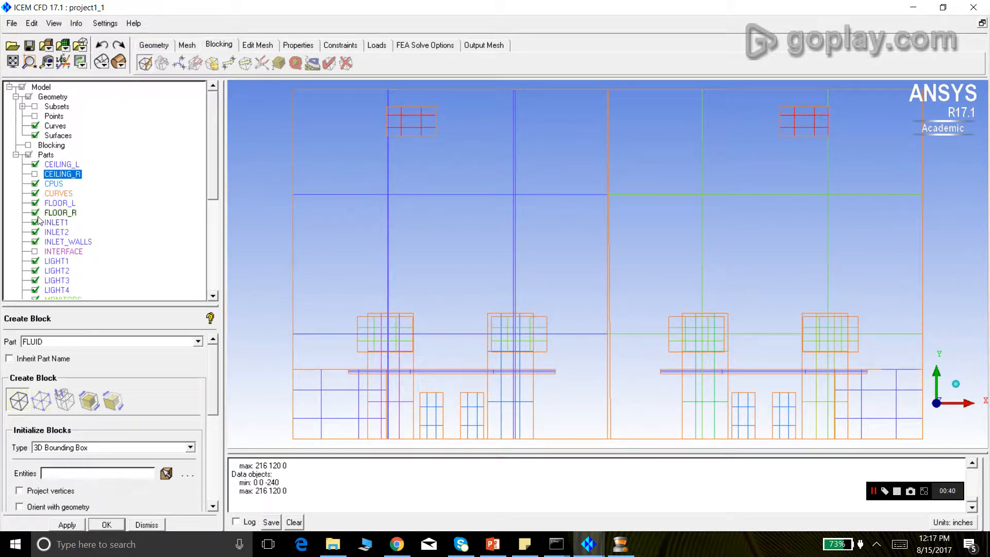
# - Hide the parts WALL1_R, WALL3_R and FLOOR_R
pyautogui.moveTo(211, 182); pyautogui.dragTo(213, 291)
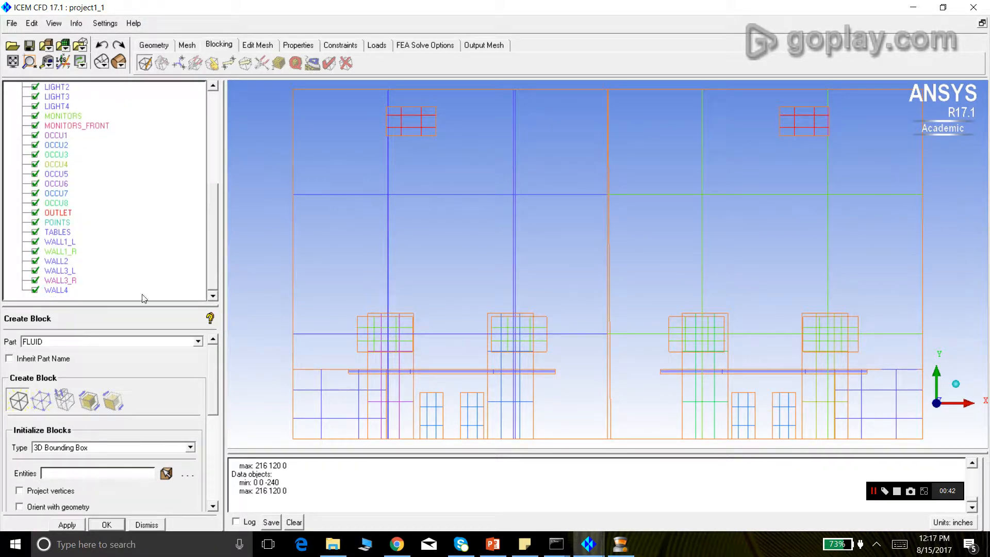
pyautogui.click(35, 251)
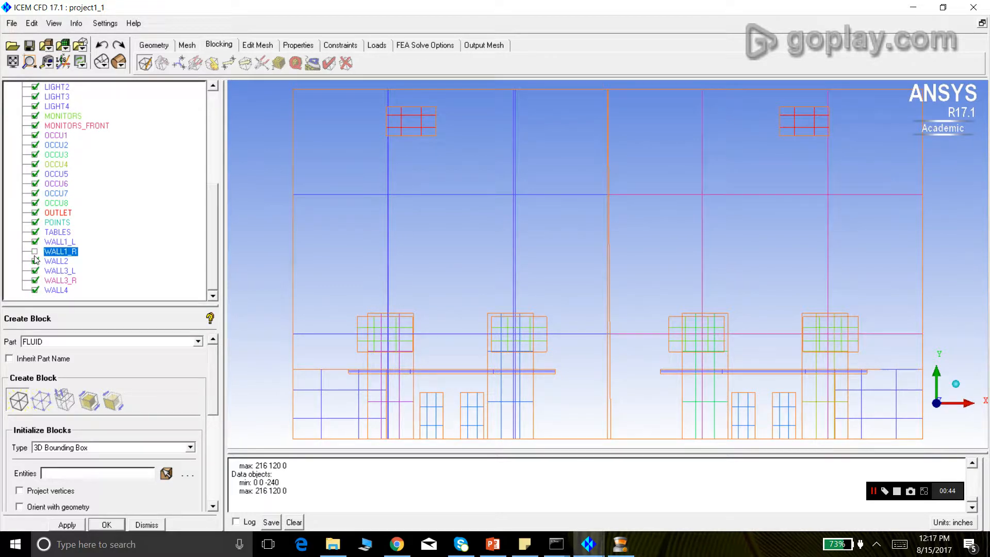
pyautogui.click(35, 280)
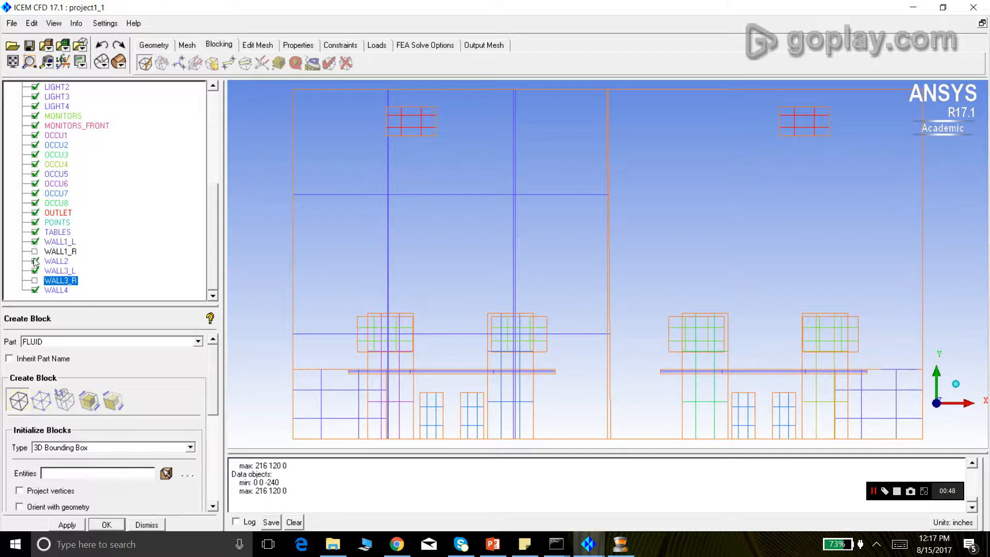
pyautogui.moveTo(211, 264); pyautogui.dragTo(205, 178)
pyautogui.click(35, 212)
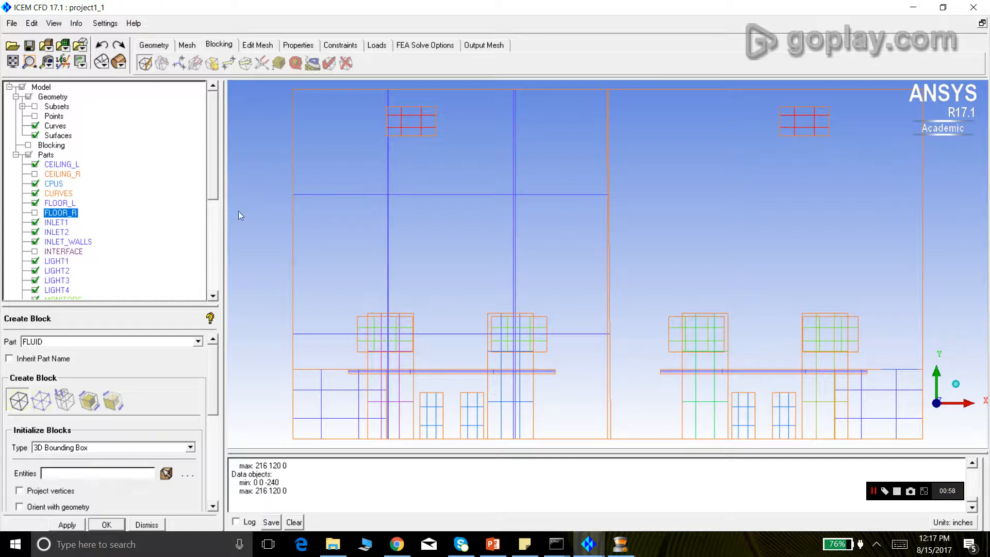
# - Create the 3D Bounding Box block around all entities of the room's left half, picked with a polygon selection
pyautogui.scroll(-3, 354, 176)
pyautogui.moveTo(648, 211); pyautogui.dragTo(636, 281)
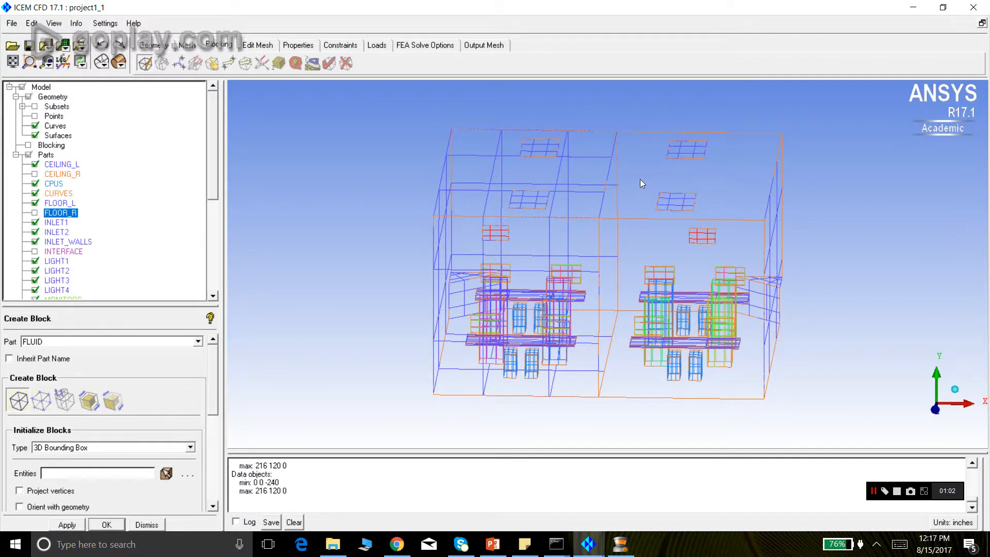
pyautogui.moveTo(638, 182); pyautogui.dragTo(628, 200)
pyautogui.scroll(-3, 494, 197)
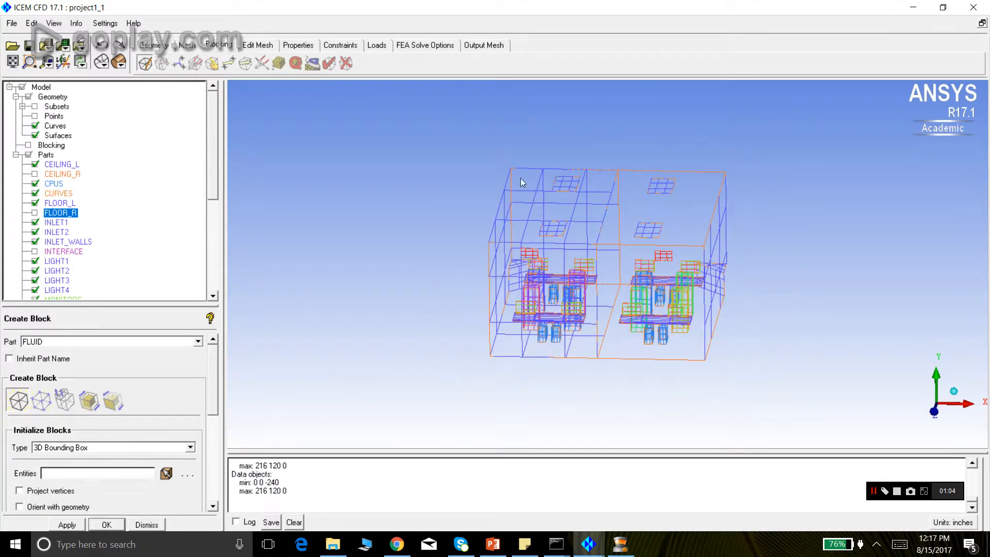
pyautogui.click(167, 474)
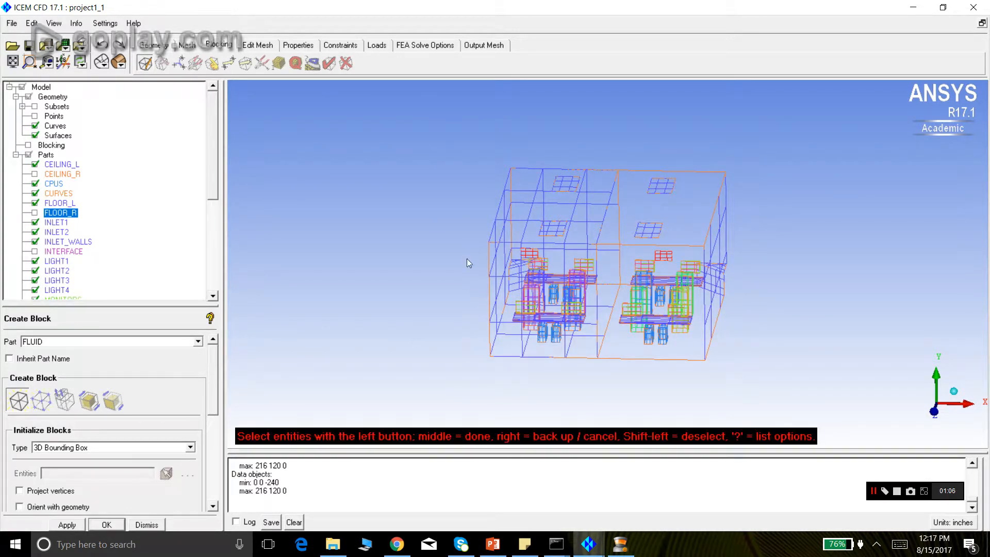
pyautogui.click(499, 158)
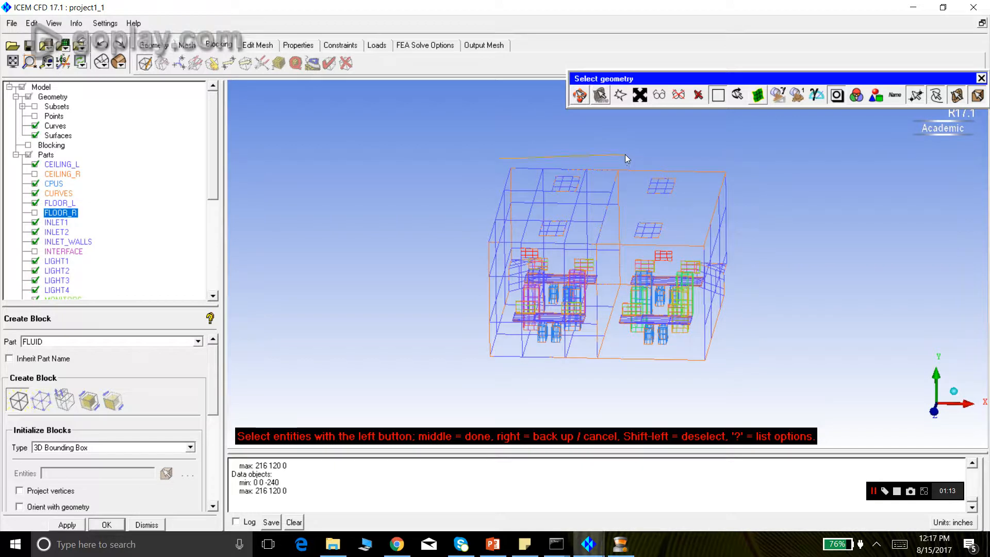
pyautogui.click(624, 282)
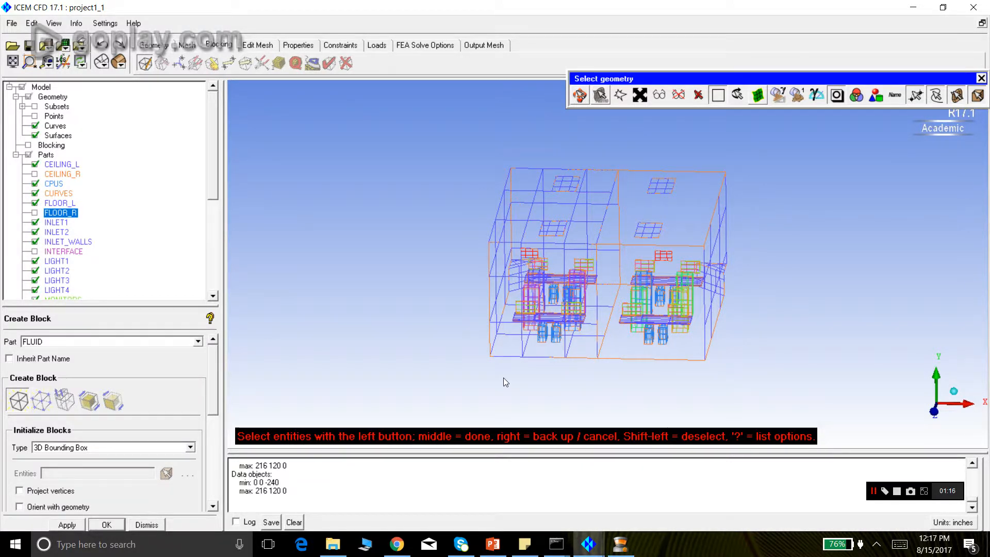
pyautogui.click(446, 370)
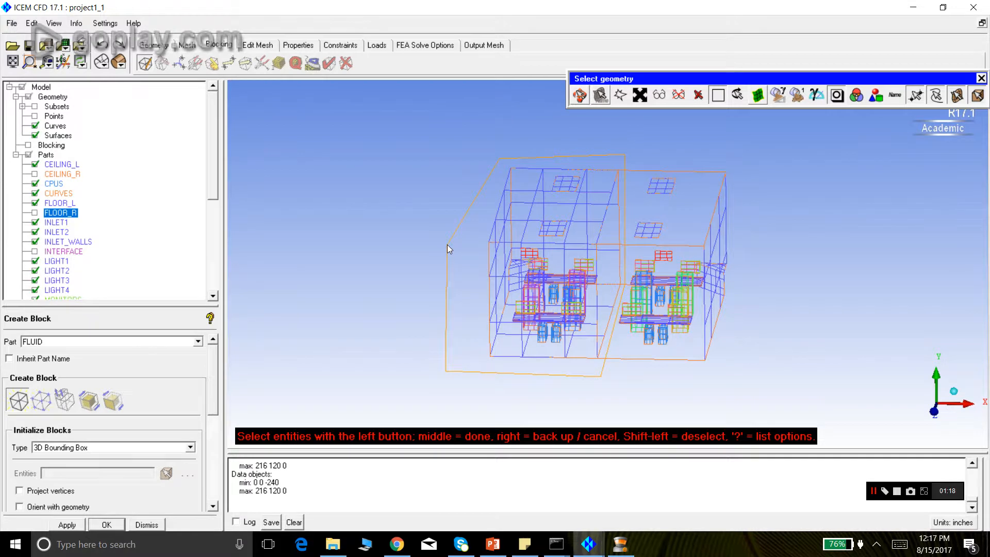
pyautogui.middleClick(447, 245)
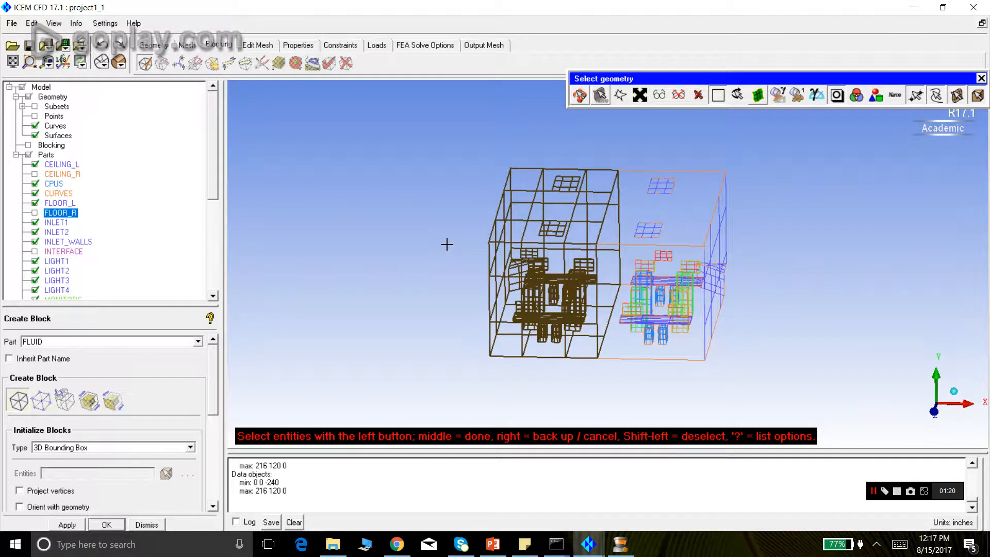
pyautogui.middleClick(446, 244)
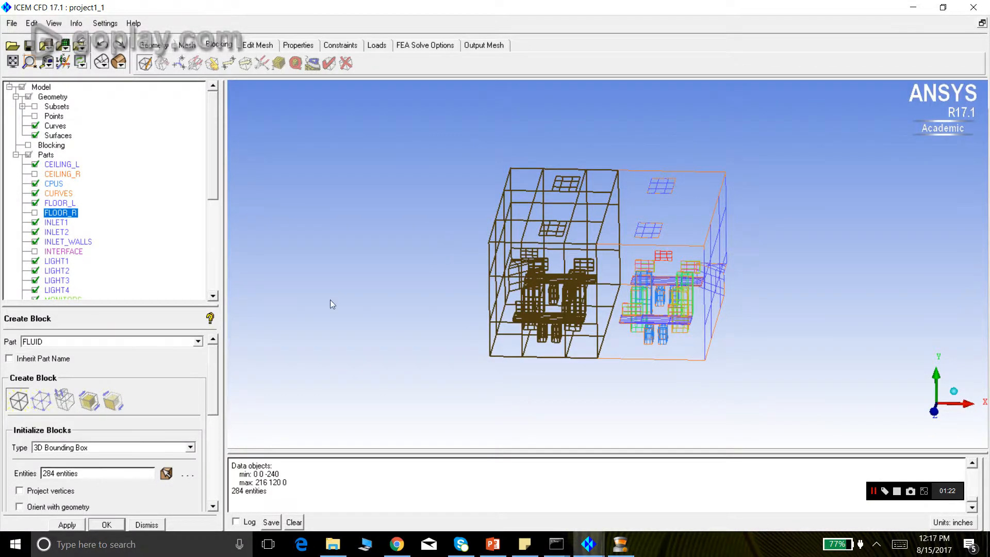
pyautogui.click(67, 524)
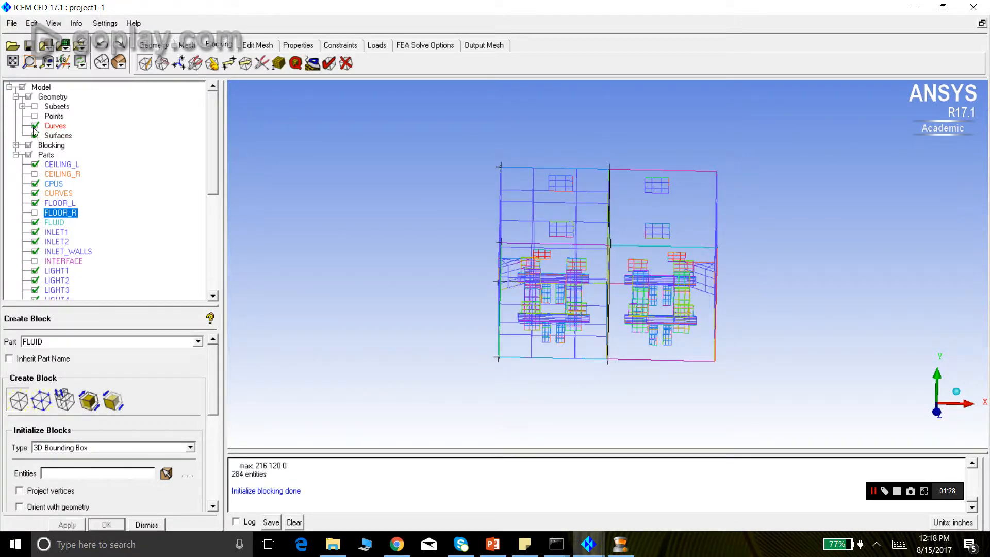
# - Expand the Blocking branch and hide the geometry curves and surfaces to examine the new block alone from above
pyautogui.click(16, 145)
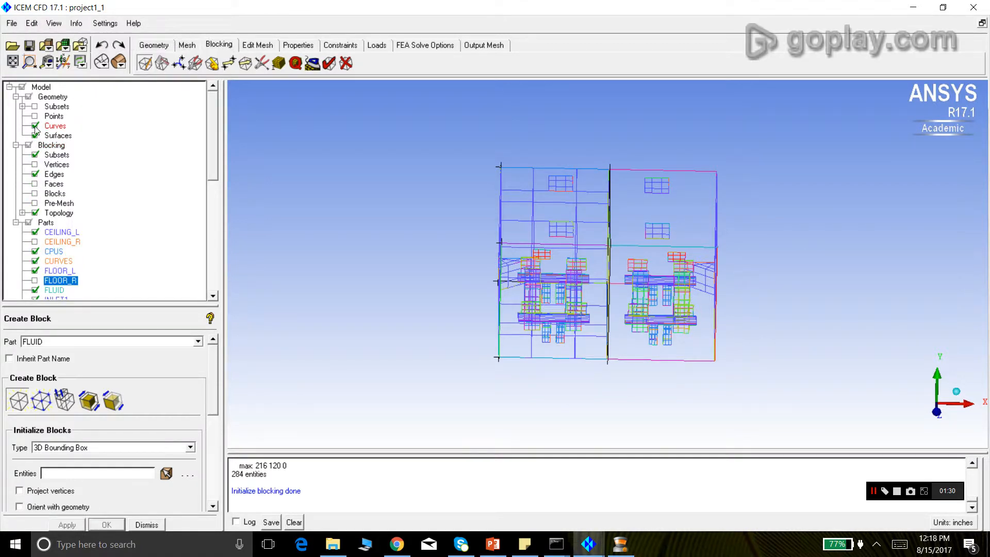
pyautogui.click(35, 126)
pyautogui.click(35, 135)
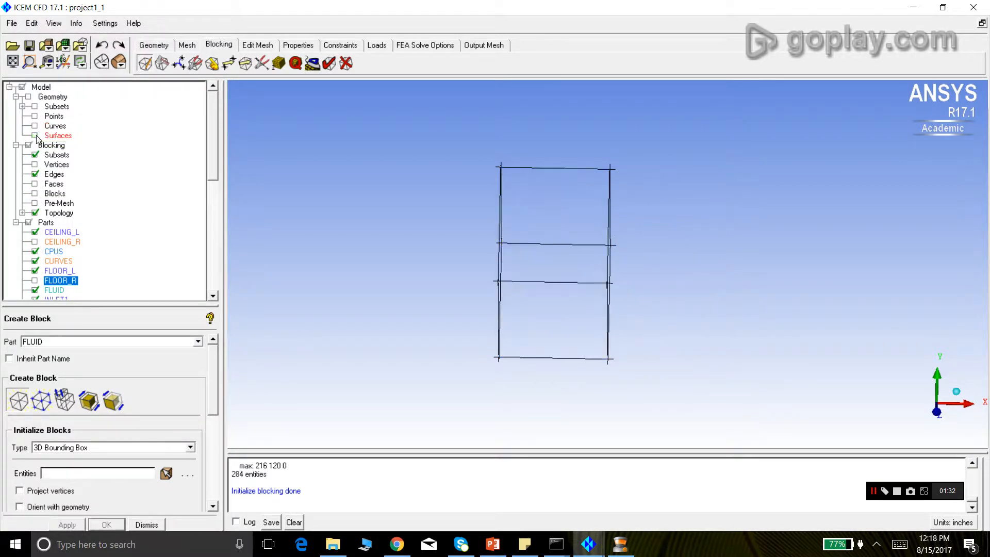
pyautogui.moveTo(660, 230); pyautogui.dragTo(611, 367)
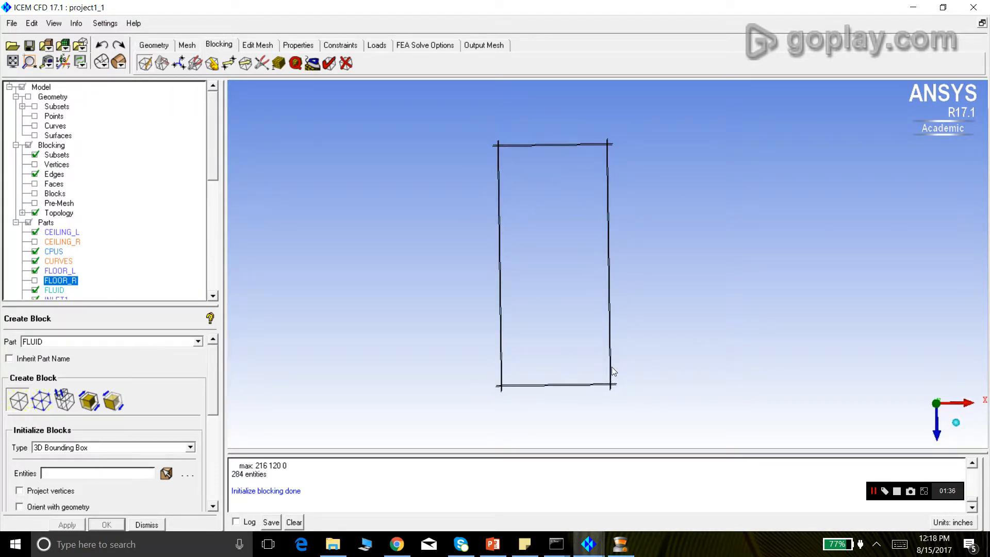
# - Show the geometry curves and surfaces together with the block edges
pyautogui.click(35, 126)
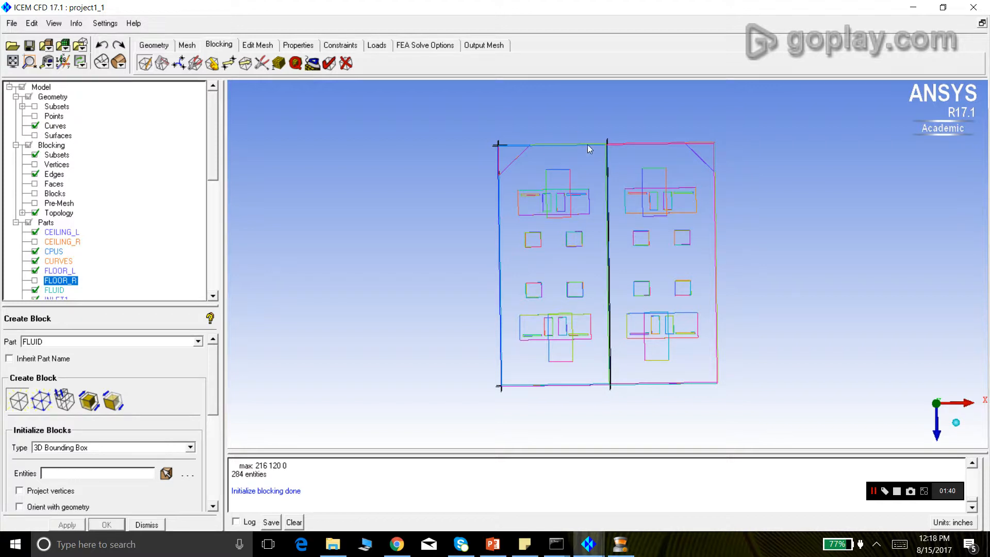
pyautogui.click(35, 135)
pyautogui.moveTo(442, 314)
pyautogui.mouseDown()
pyautogui.moveTo(532, 355)
pyautogui.moveTo(456, 358)
pyautogui.moveTo(444, 319)
pyautogui.mouseUp()
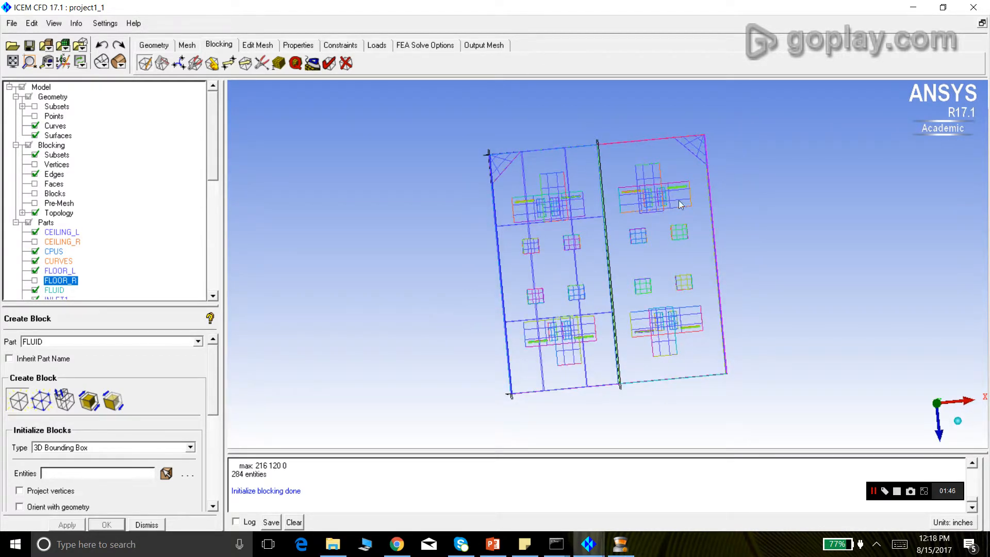
# - Examine the triangular corner inlet of the left room half up close, in perspective and from above
pyautogui.scroll(3, 567, 175)
pyautogui.scroll(-1, 567, 176)
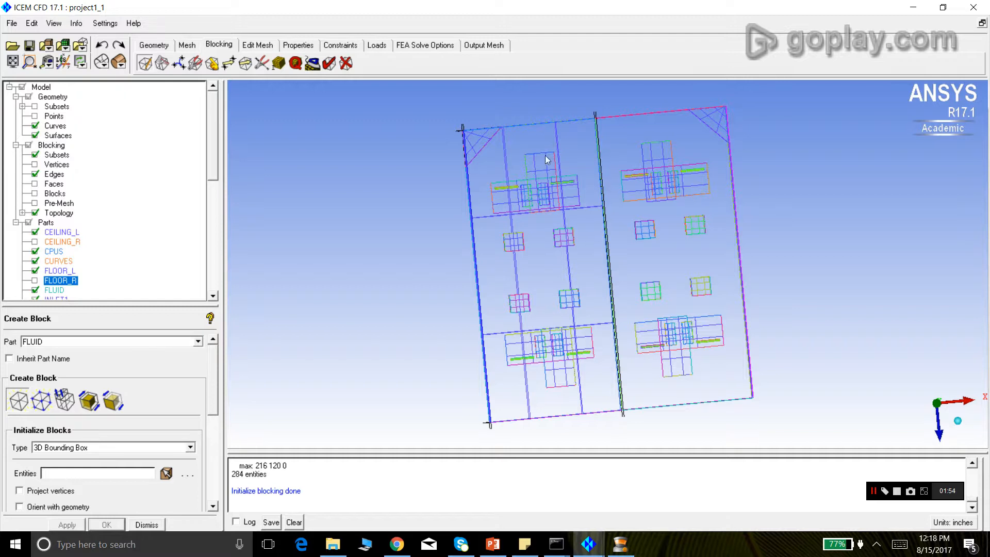
pyautogui.moveTo(501, 133); pyautogui.dragTo(552, 240)
pyautogui.click(30, 62)
pyautogui.moveTo(432, 105); pyautogui.dragTo(525, 182)
pyautogui.scroll(-3, 520, 165)
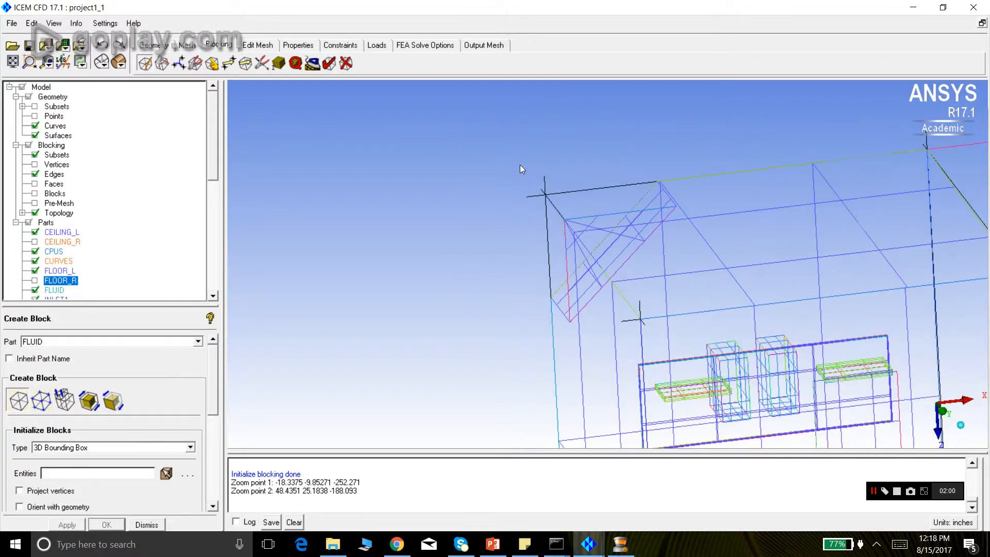
pyautogui.moveTo(663, 240); pyautogui.dragTo(633, 221)
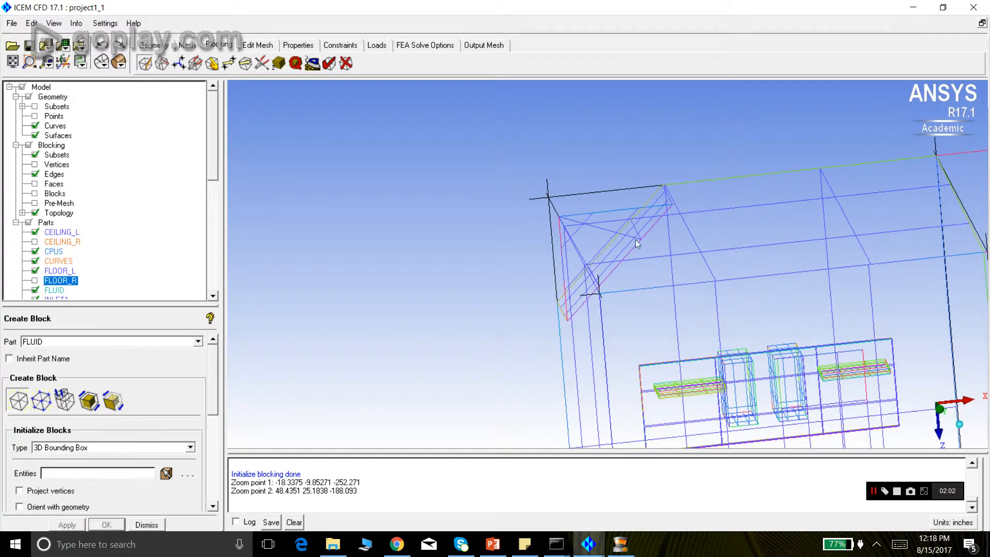
pyautogui.scroll(-3, 596, 192)
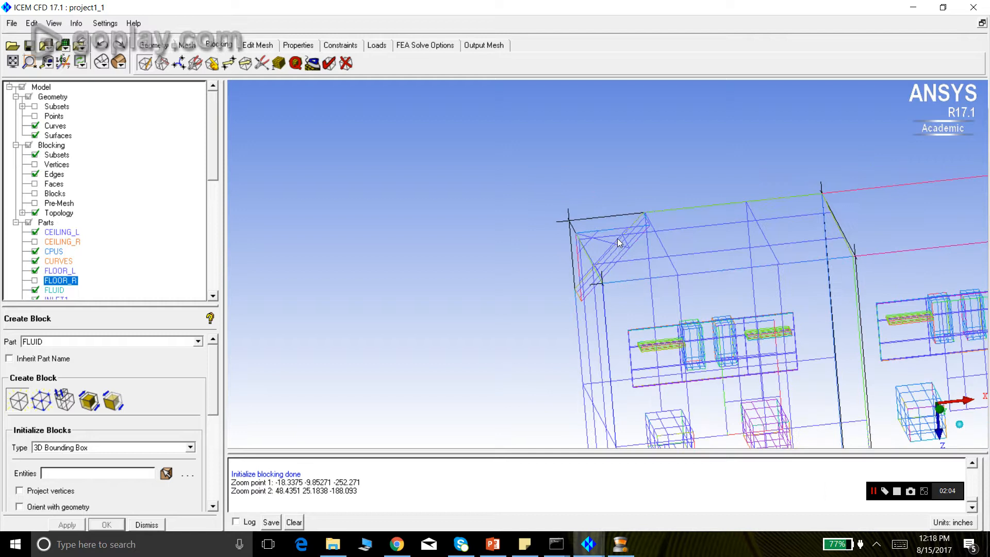
pyautogui.scroll(3, 617, 238)
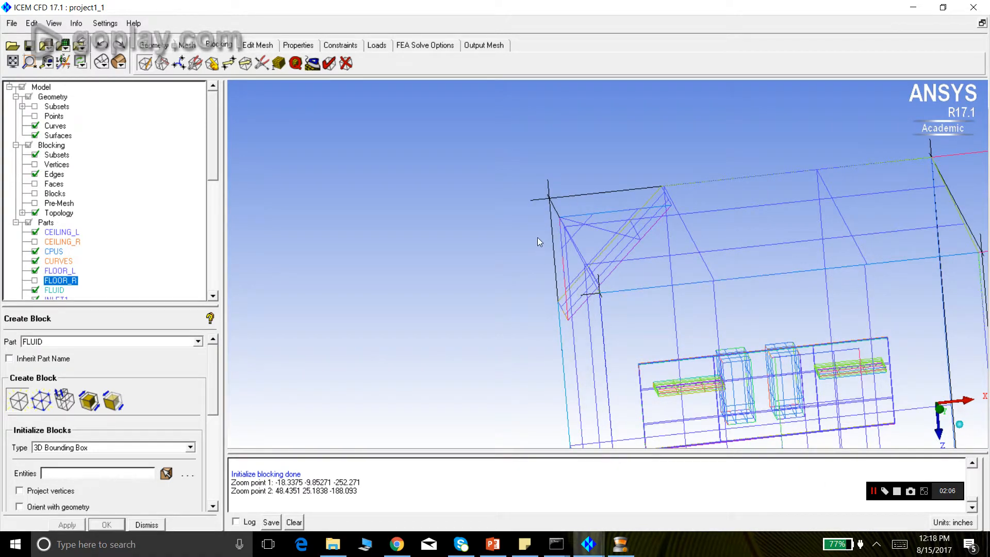
pyautogui.scroll(-4, 645, 211)
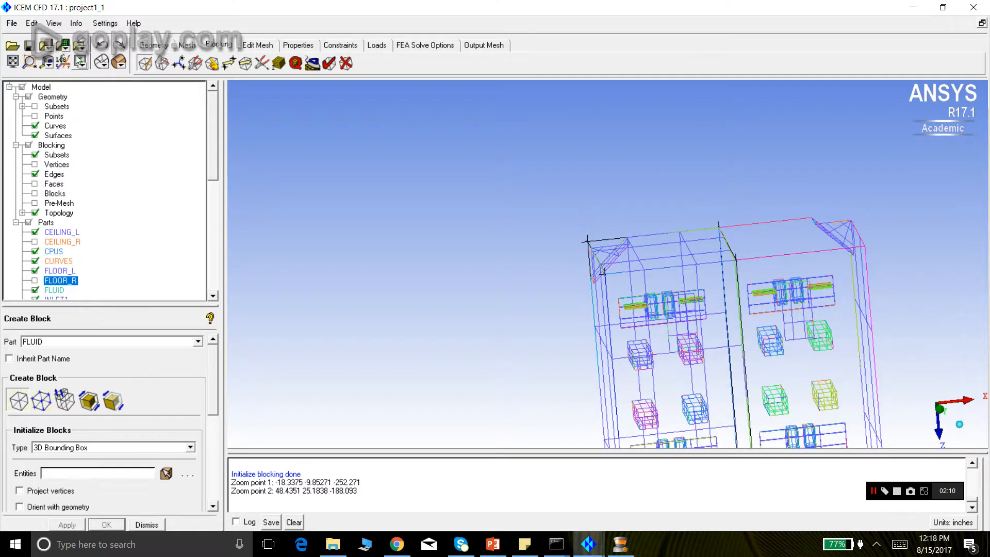
pyautogui.click(31, 63)
pyautogui.moveTo(587, 239); pyautogui.dragTo(689, 337)
pyautogui.moveTo(512, 194); pyautogui.dragTo(660, 273)
pyautogui.scroll(-4, 648, 215)
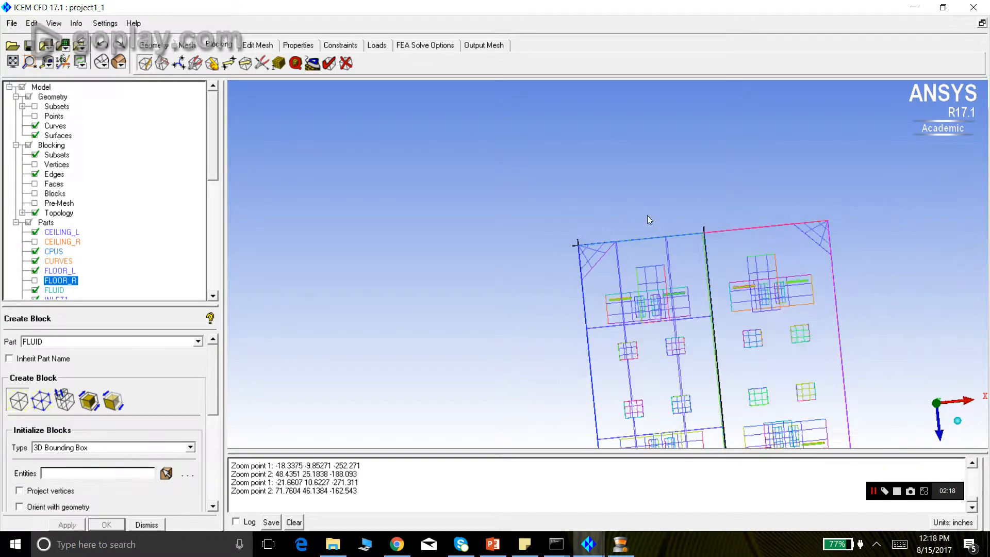
pyautogui.click(29, 61)
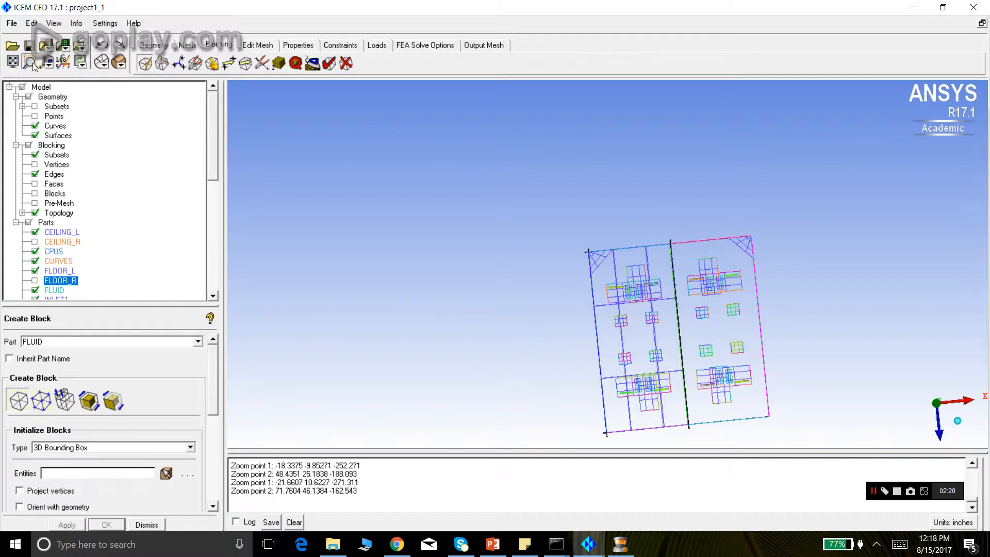
pyautogui.moveTo(548, 212); pyautogui.dragTo(717, 437)
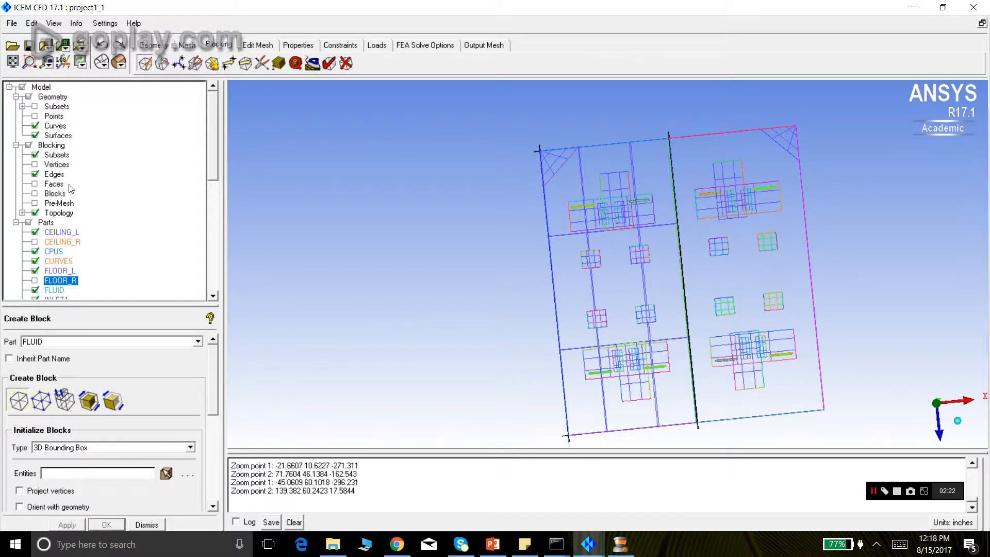
# - Display the geometry points and split the block across its outer long edge at the prescribed point where the corner inlet meets the side wall
pyautogui.click(34, 116)
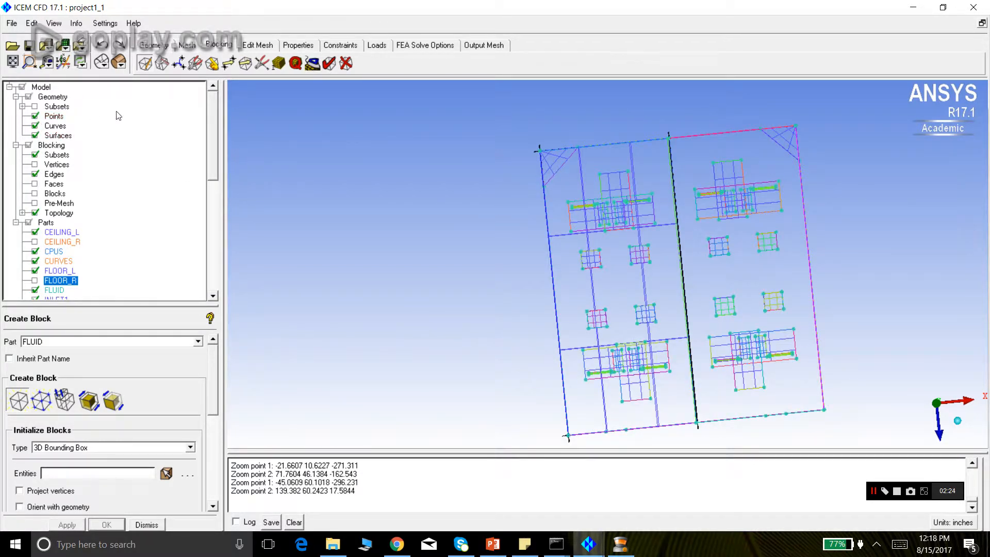
pyautogui.click(162, 64)
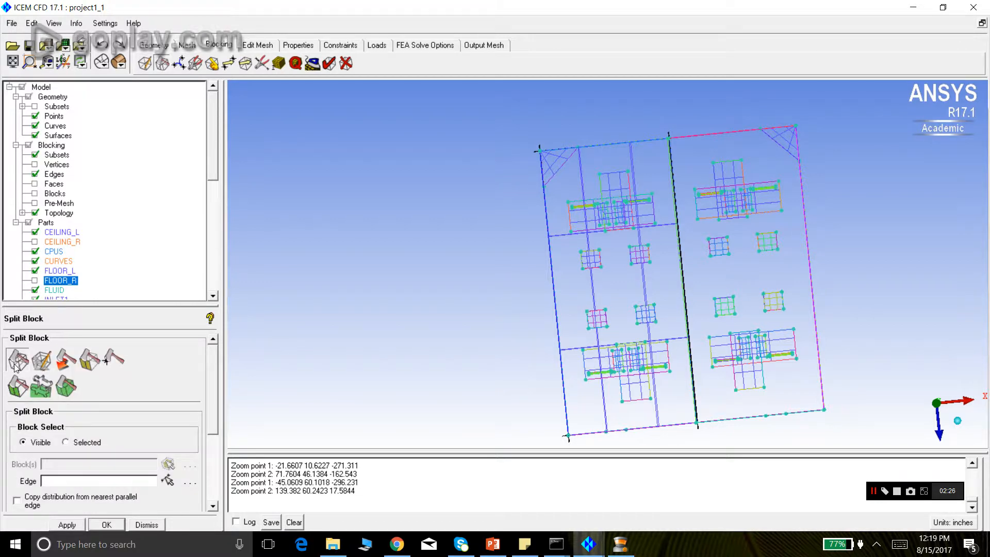
pyautogui.click(168, 481)
pyautogui.scroll(1, 569, 221)
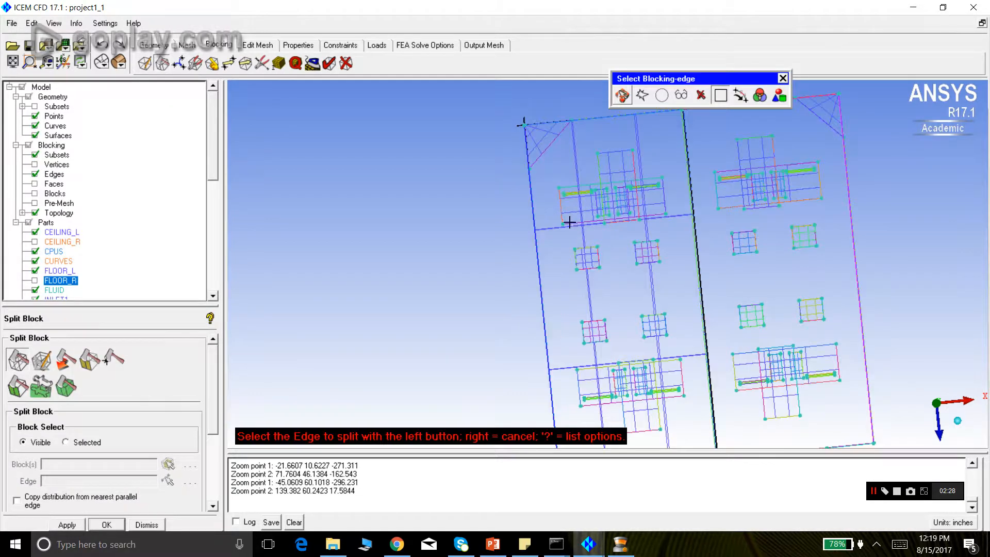
pyautogui.click(531, 198)
pyautogui.scroll(-5, 212, 443)
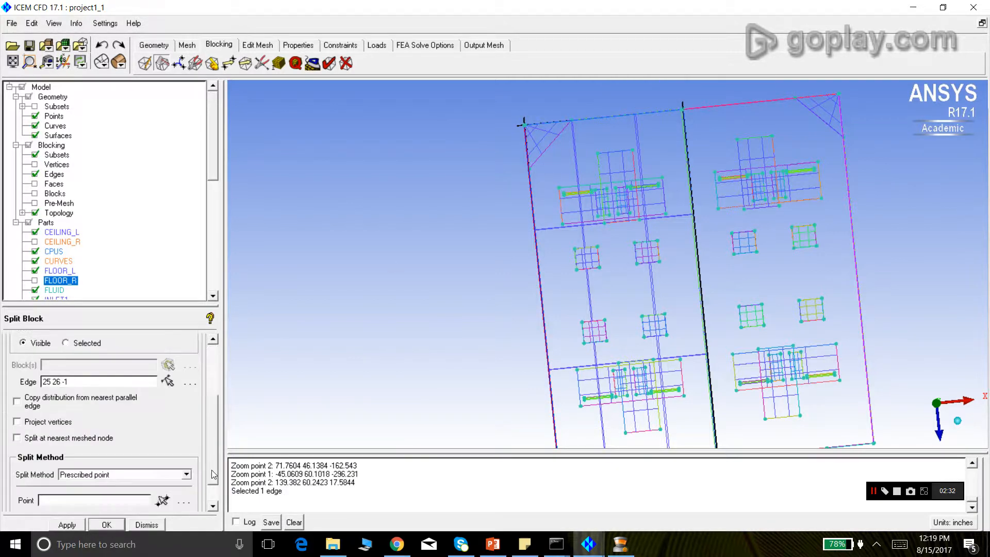
pyautogui.click(163, 470)
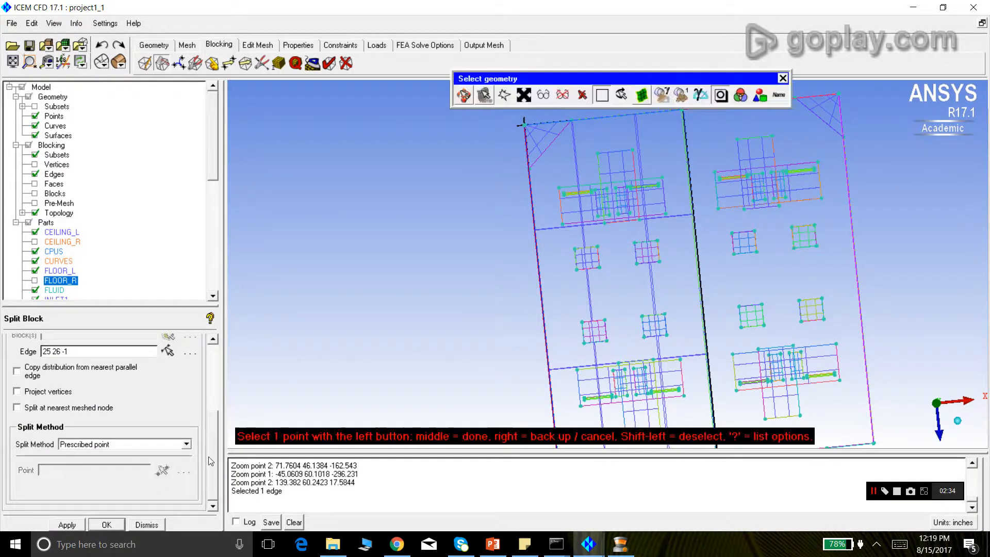
pyautogui.click(528, 170)
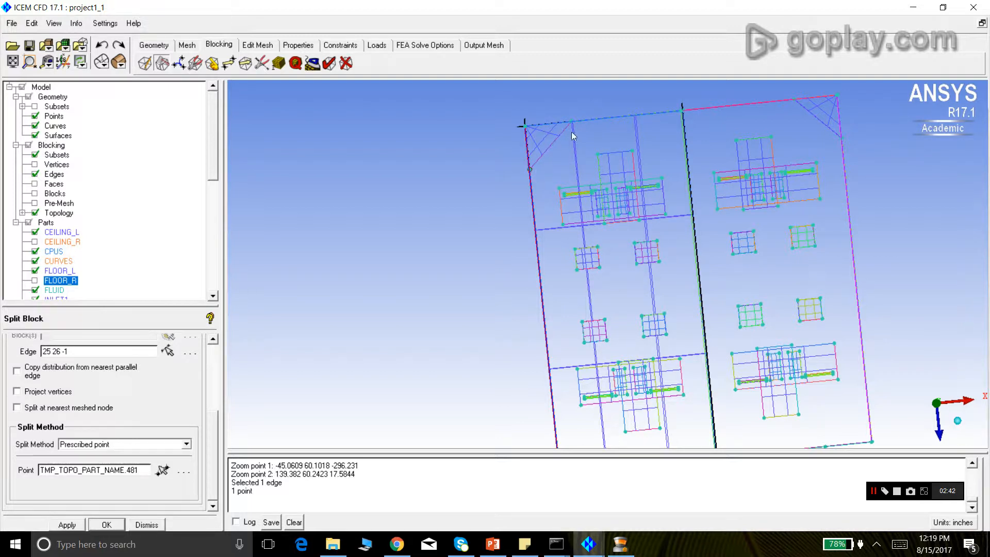
pyautogui.click(66, 525)
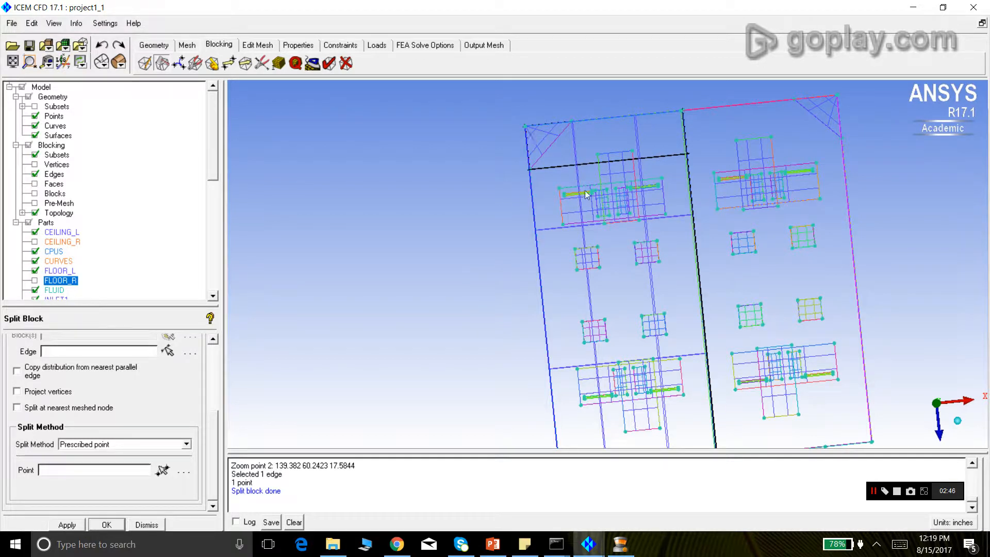
# - Split the block across its short edge beside the corner inlet, at the prescribed point where the inlet meets the end wall
pyautogui.click(168, 351)
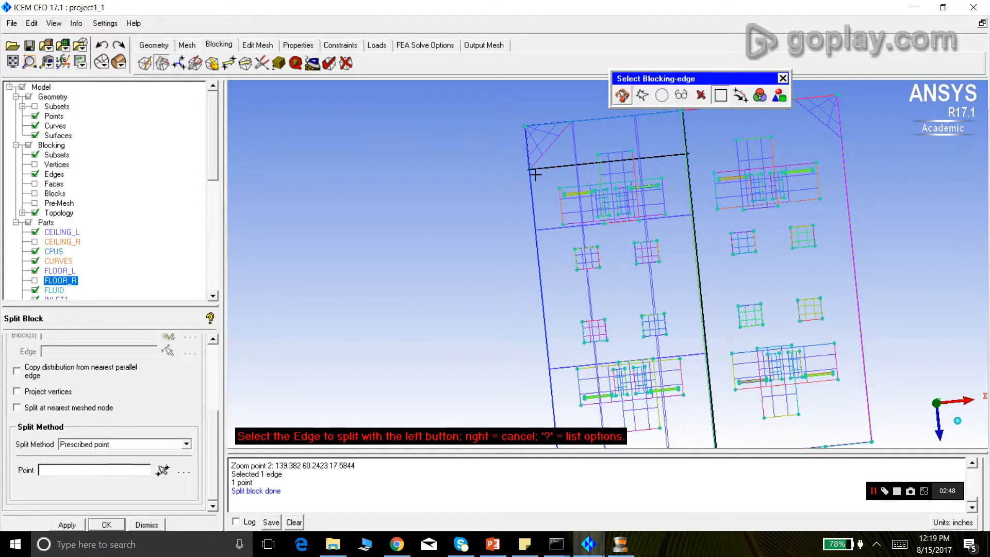
pyautogui.click(578, 122)
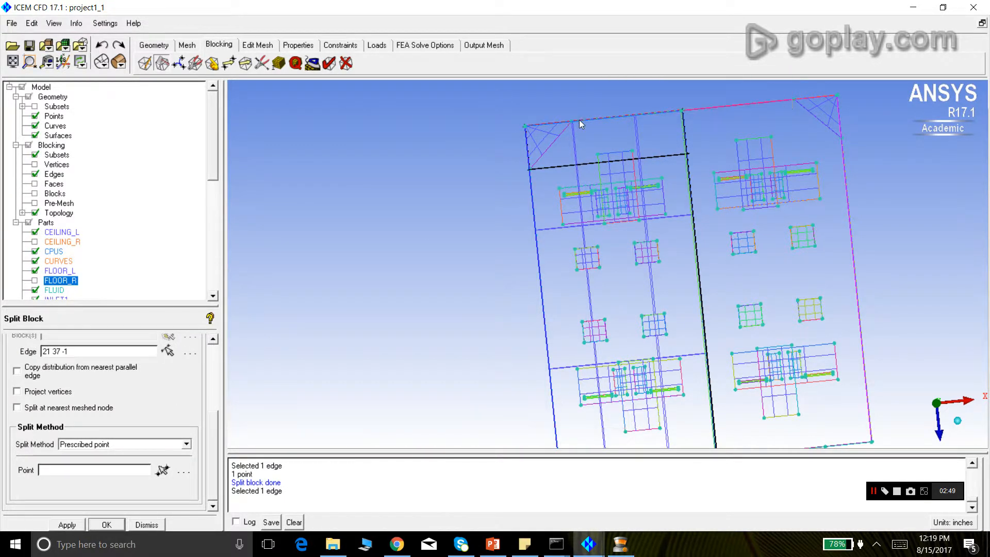
pyautogui.click(162, 470)
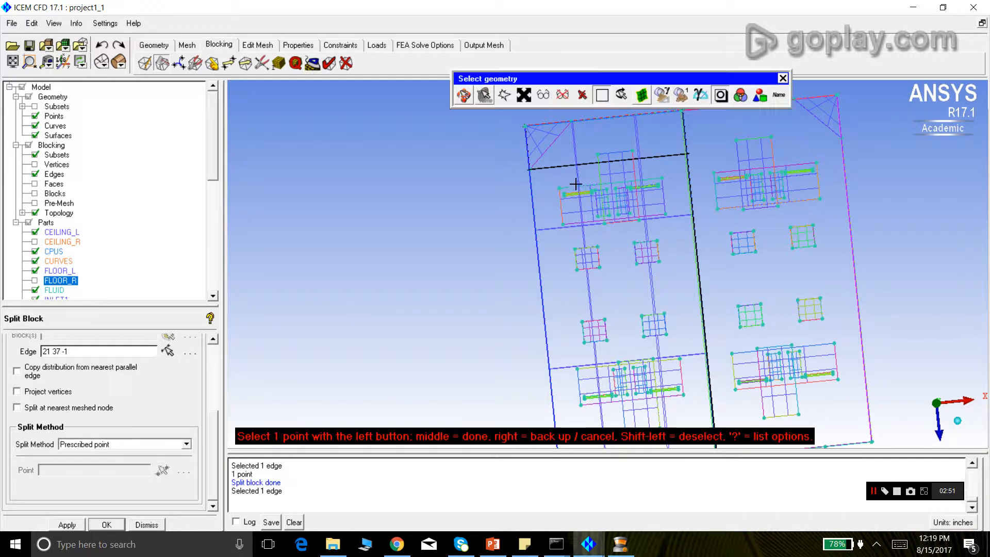
pyautogui.click(572, 121)
pyautogui.click(72, 524)
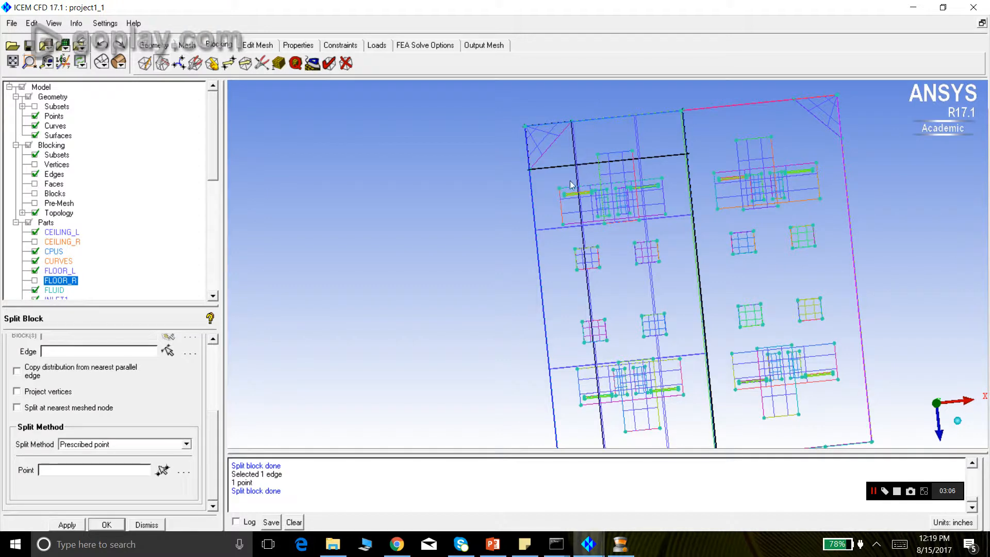
pyautogui.moveTo(555, 221)
pyautogui.mouseDown()
pyautogui.moveTo(593, 268)
pyautogui.moveTo(605, 305)
pyautogui.moveTo(587, 276)
pyautogui.moveTo(503, 252)
pyautogui.moveTo(557, 201)
pyautogui.mouseUp()
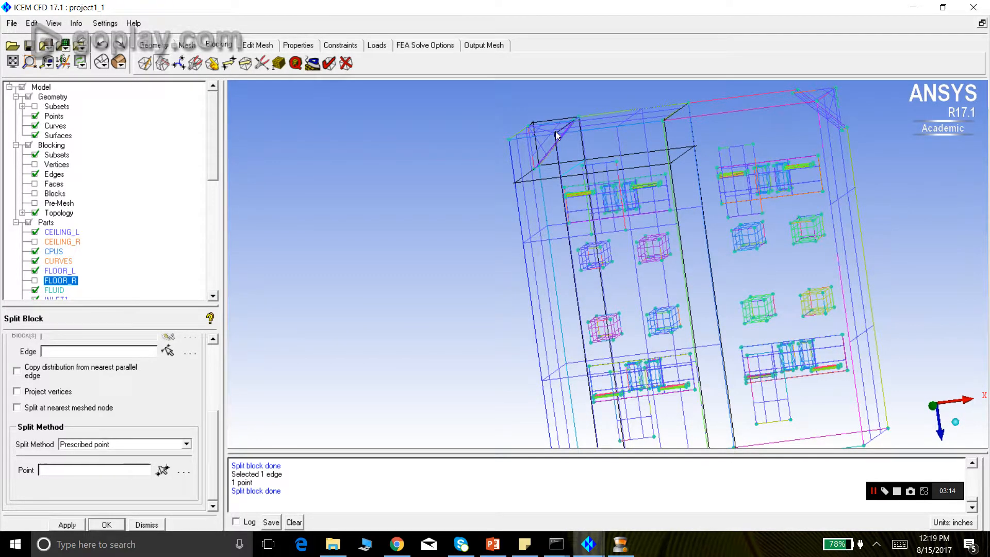
# - Merge the interior split vertex with the vertex at the inlet's end-wall corner on the near face of the block
pyautogui.moveTo(557, 132); pyautogui.dragTo(562, 206)
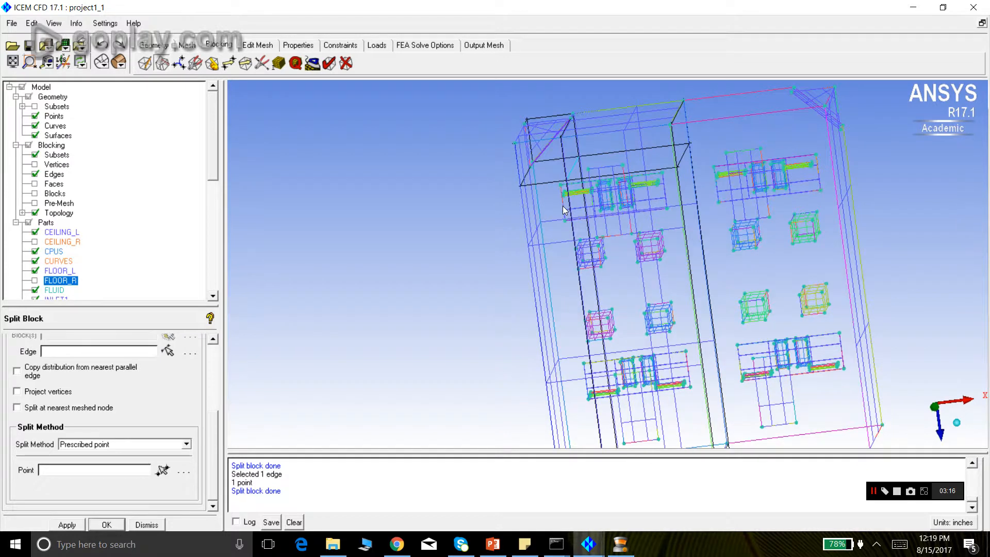
pyautogui.click(175, 67)
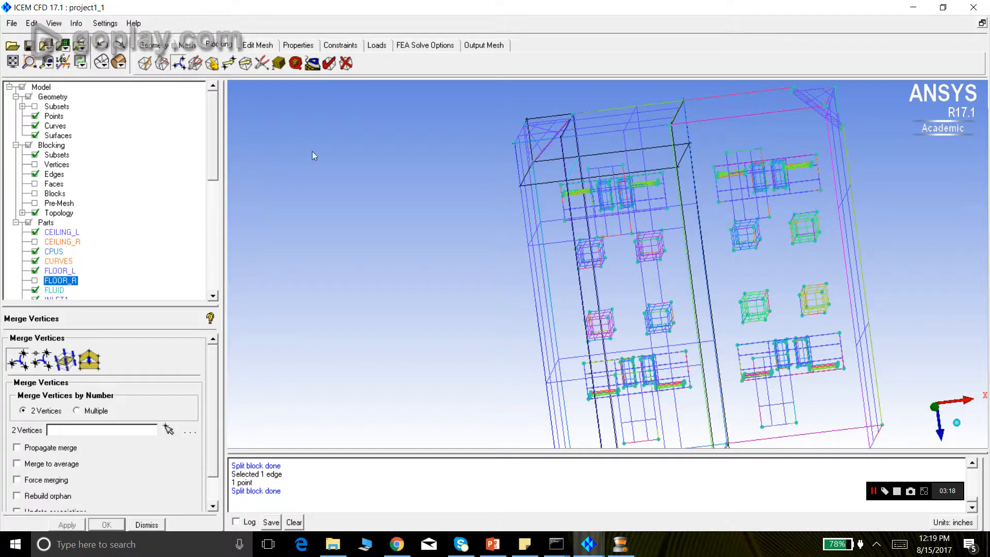
pyautogui.moveTo(566, 211); pyautogui.dragTo(564, 245)
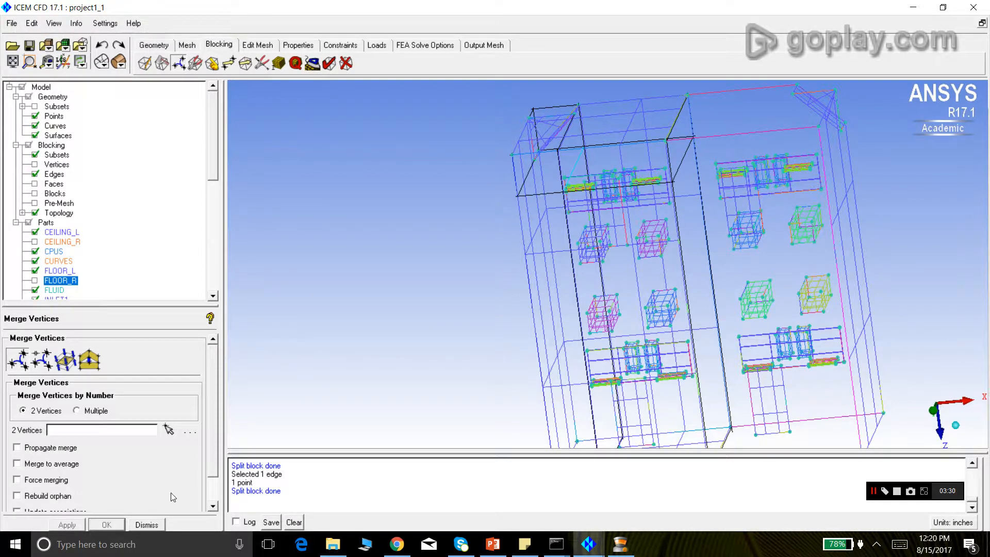
pyautogui.click(169, 429)
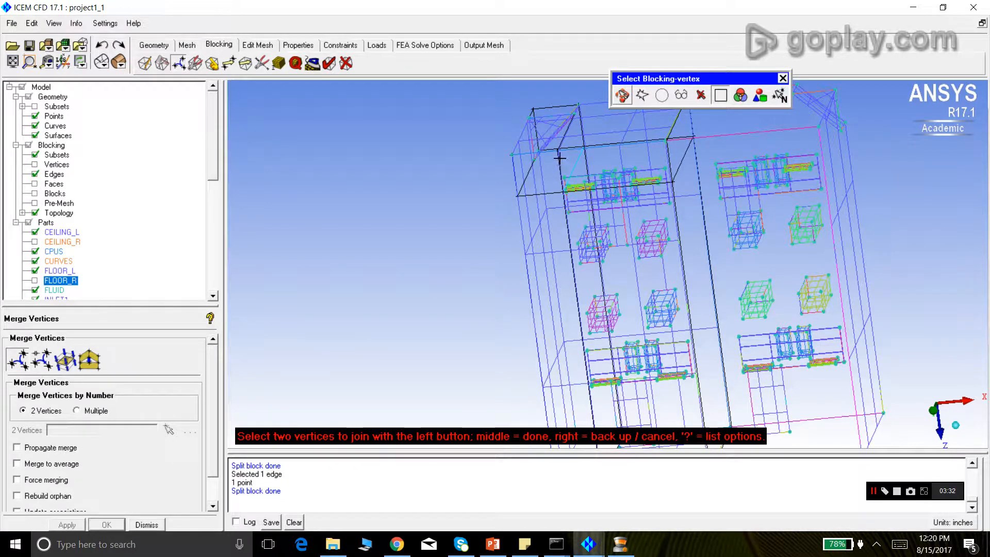
pyautogui.click(561, 198)
pyautogui.click(563, 196)
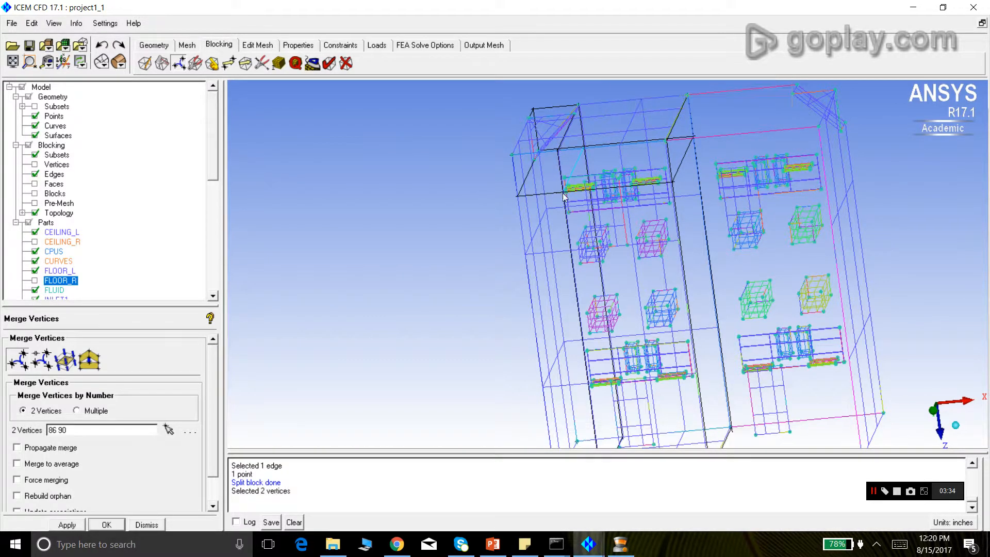
pyautogui.click(67, 524)
# - Merge the matching interior split vertex with the inlet's end-wall corner vertex on the far face of the block
pyautogui.click(168, 429)
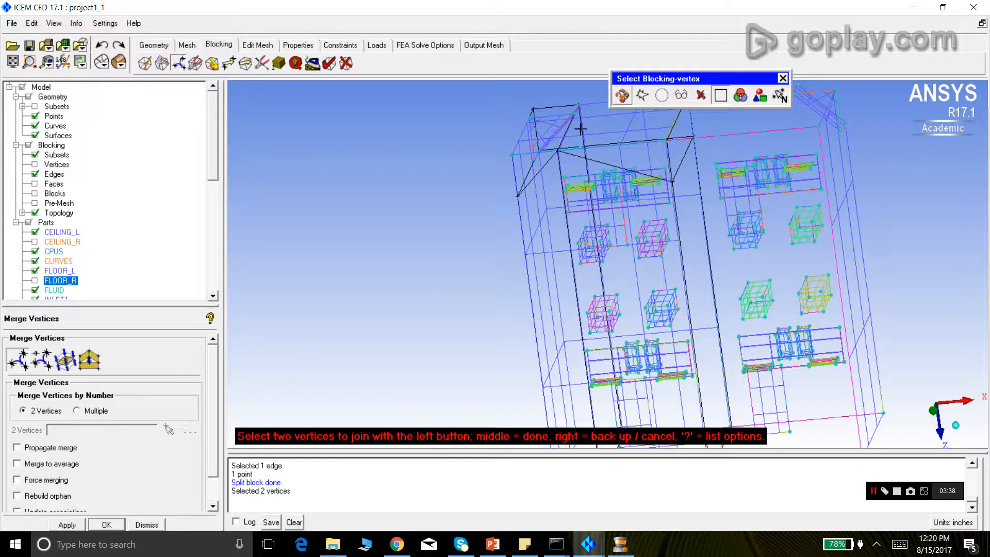
pyautogui.click(580, 103)
pyautogui.click(584, 147)
pyautogui.click(67, 525)
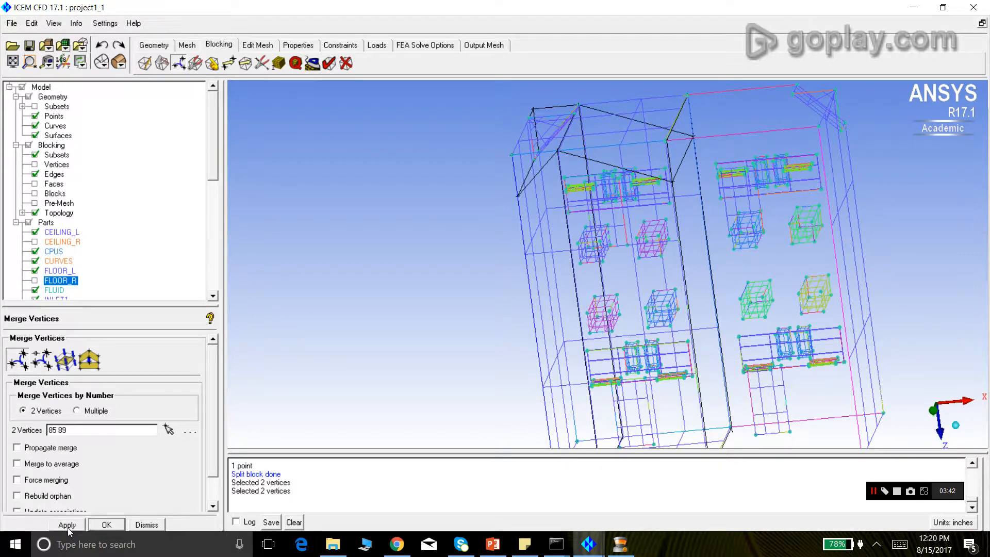
# - Merge the leftover split vertex on the room's dividing wall with the end-wall corner vertex on the near face
pyautogui.moveTo(380, 315); pyautogui.dragTo(417, 245)
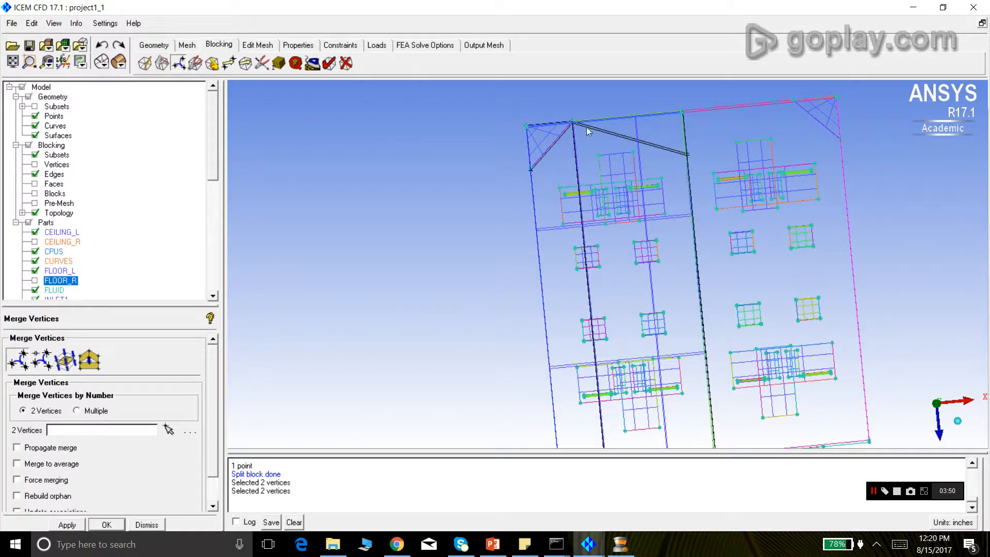
pyautogui.moveTo(632, 185); pyautogui.dragTo(676, 135)
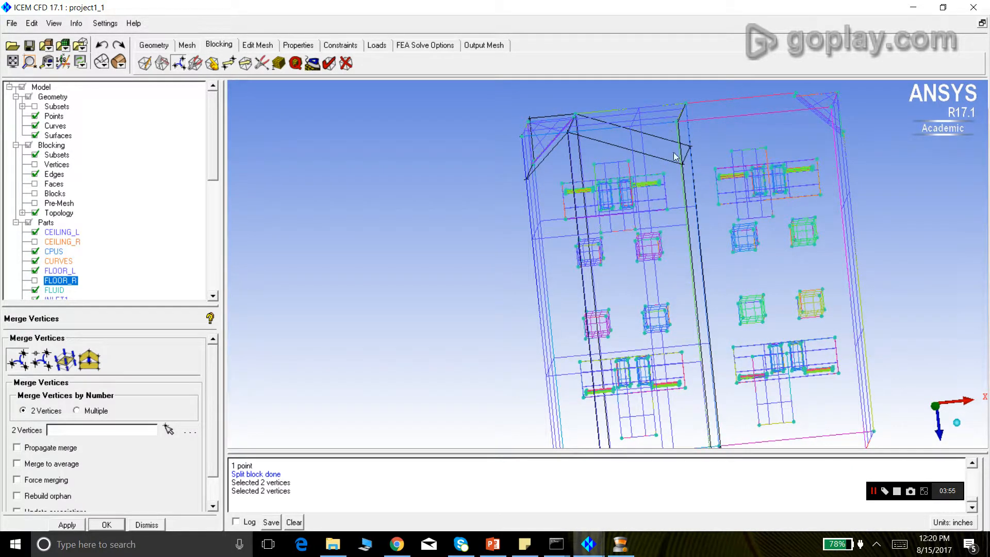
pyautogui.click(169, 430)
pyautogui.click(676, 121)
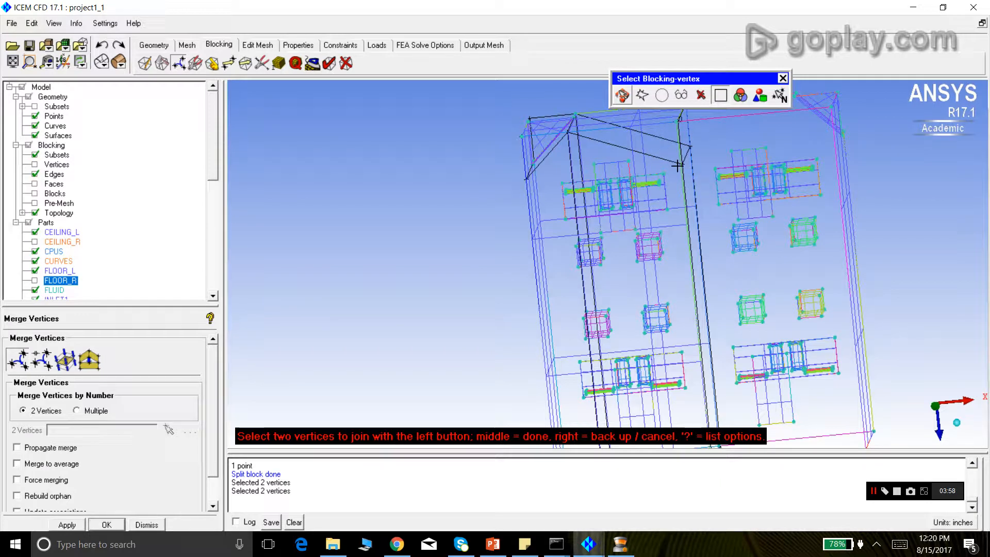
pyautogui.click(681, 165)
pyautogui.click(66, 524)
# - Merge the dividing wall's remaining split vertex with the end-wall corner vertex on the far face, vertices 37 and 70
pyautogui.click(168, 429)
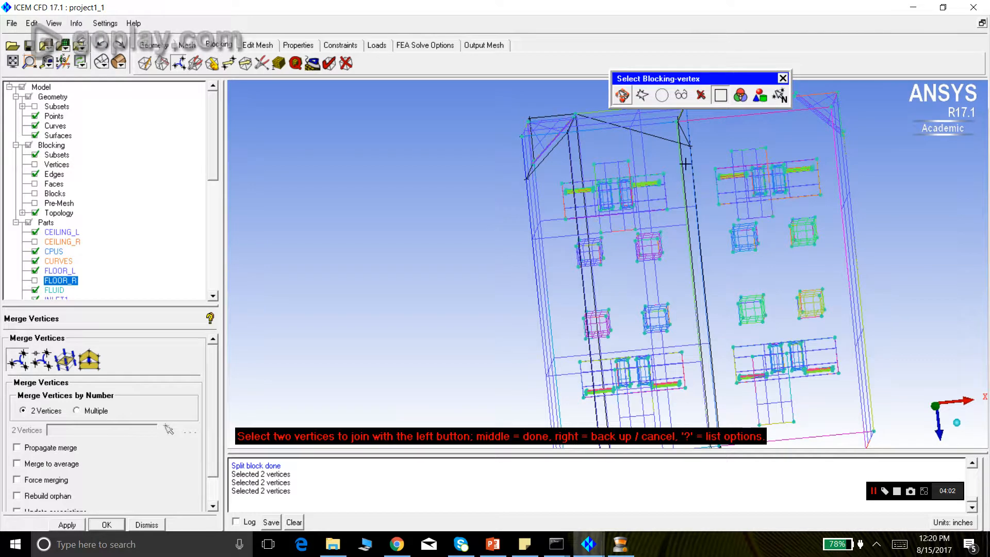
pyautogui.scroll(-1, 685, 164)
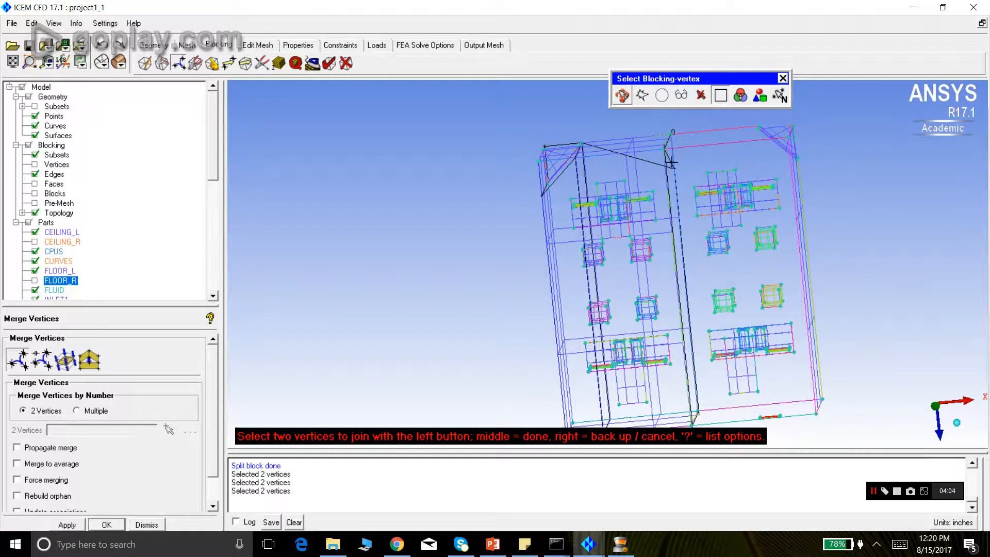
pyautogui.click(671, 165)
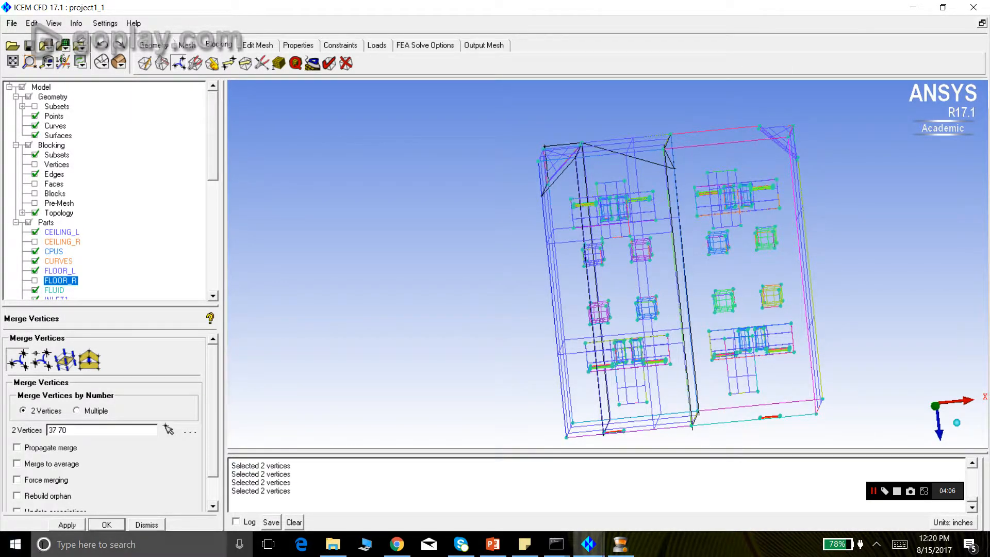
pyautogui.click(67, 524)
# - Hide the geometry surfaces, curves and points and inspect the remaining block edges around the inlet corner
pyautogui.moveTo(382, 336); pyautogui.dragTo(391, 310)
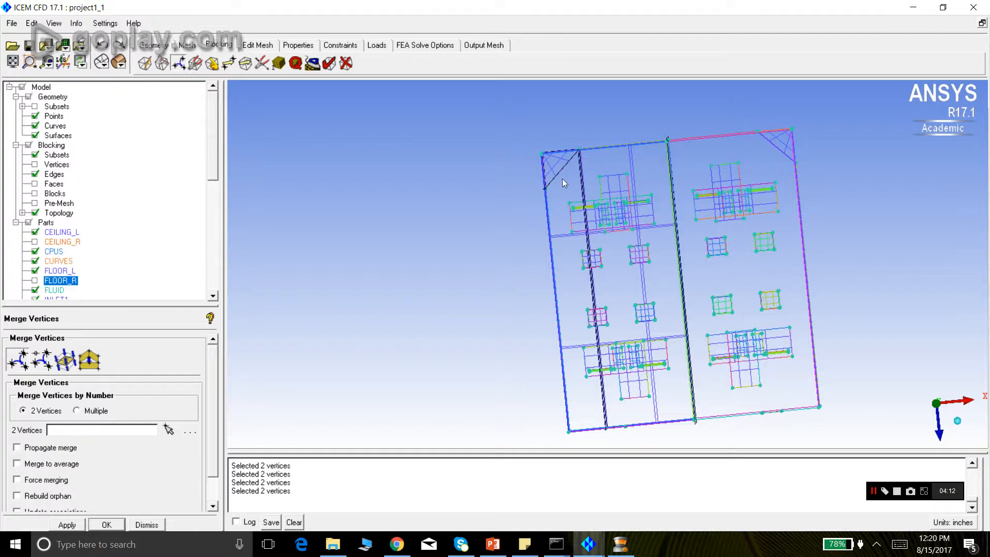
pyautogui.moveTo(585, 155); pyautogui.dragTo(506, 221)
pyautogui.click(35, 135)
pyautogui.click(35, 126)
pyautogui.moveTo(398, 283); pyautogui.dragTo(406, 225)
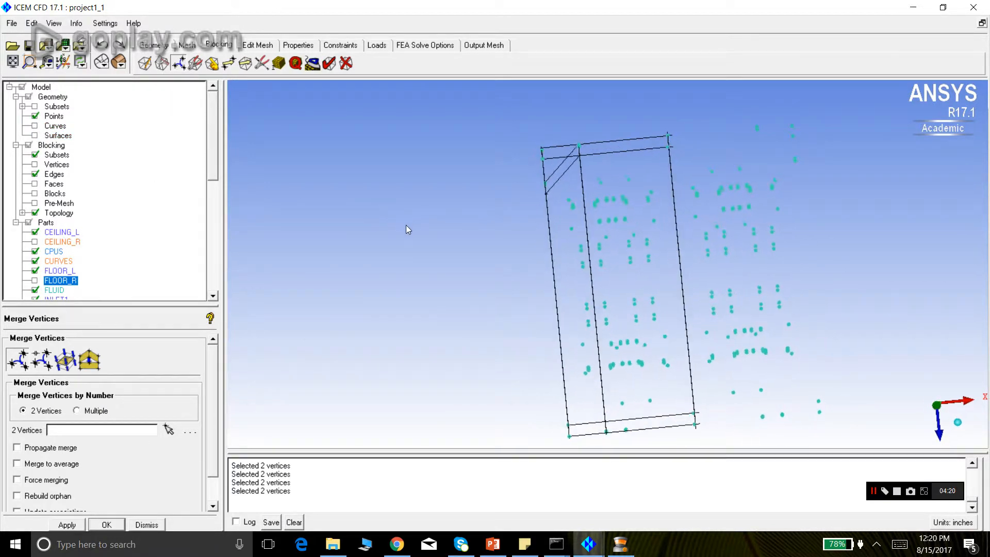
pyautogui.click(35, 116)
pyautogui.moveTo(541, 309); pyautogui.dragTo(460, 293)
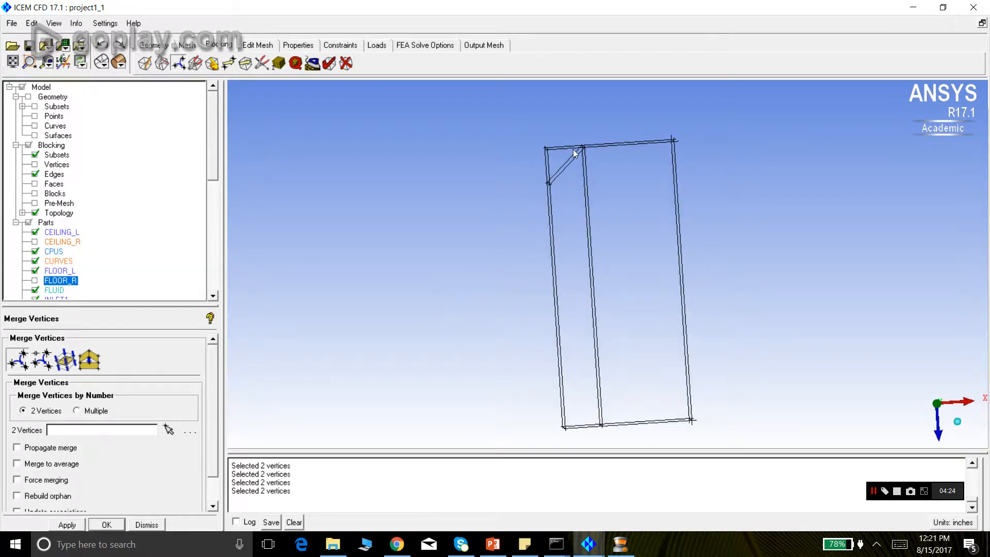
pyautogui.click(30, 61)
pyautogui.moveTo(505, 127); pyautogui.dragTo(599, 205)
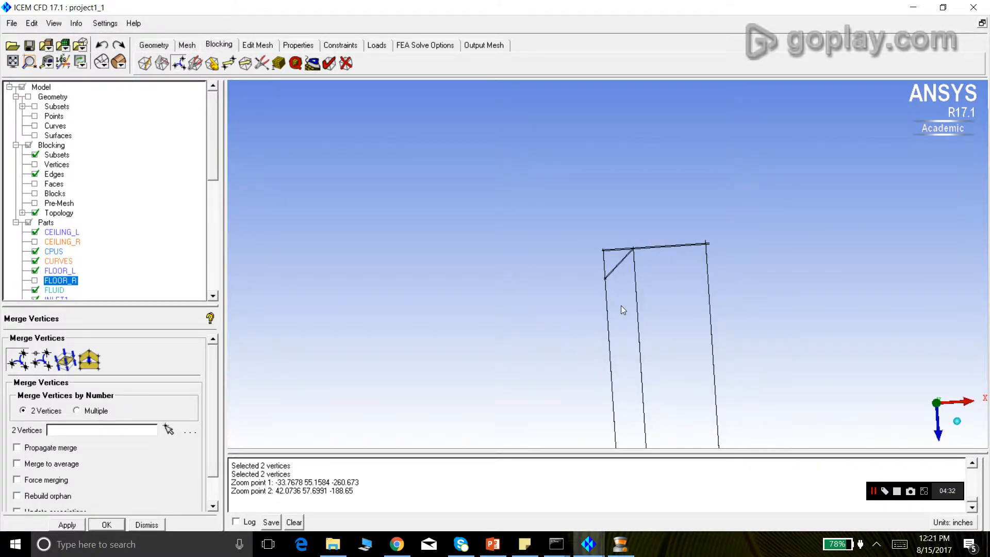
pyautogui.click(13, 62)
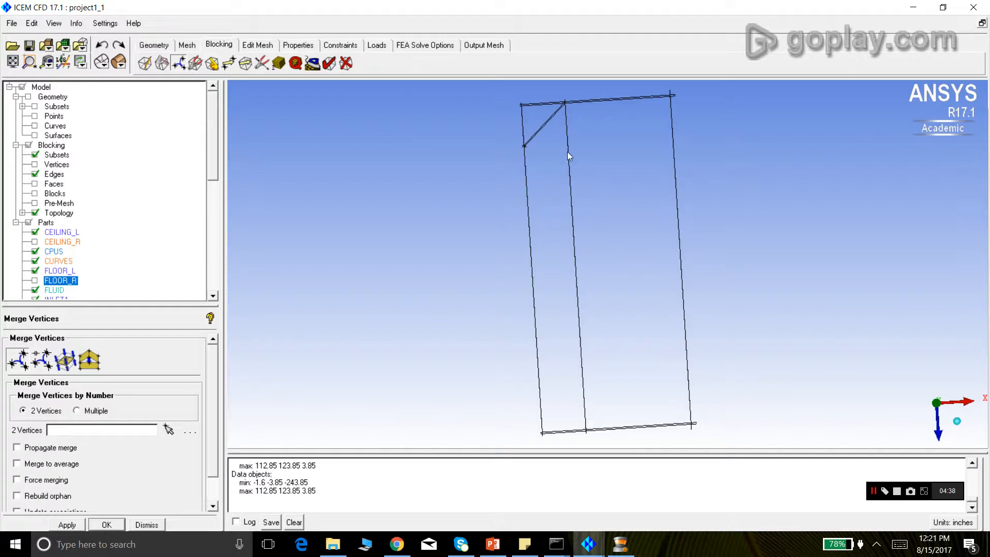
pyautogui.moveTo(588, 195); pyautogui.dragTo(604, 211)
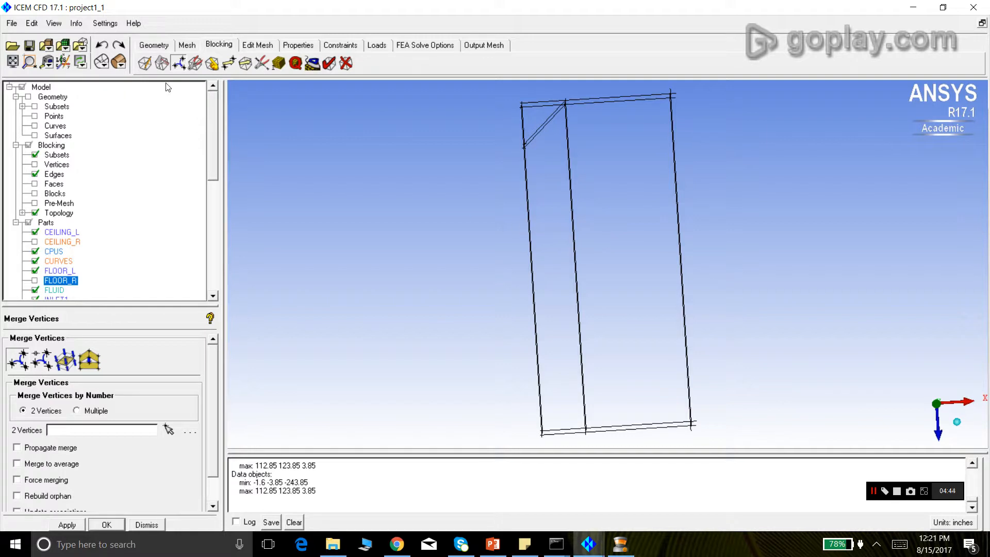
# - Merge blocks 27 and 29, the narrow strip below the inlet and the wide block beside it
pyautogui.click(197, 64)
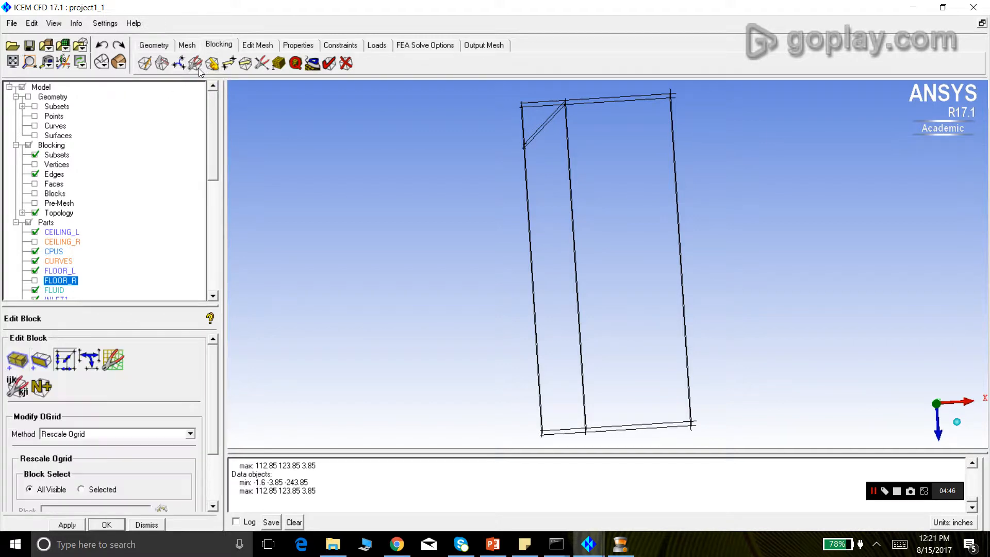
pyautogui.click(12, 367)
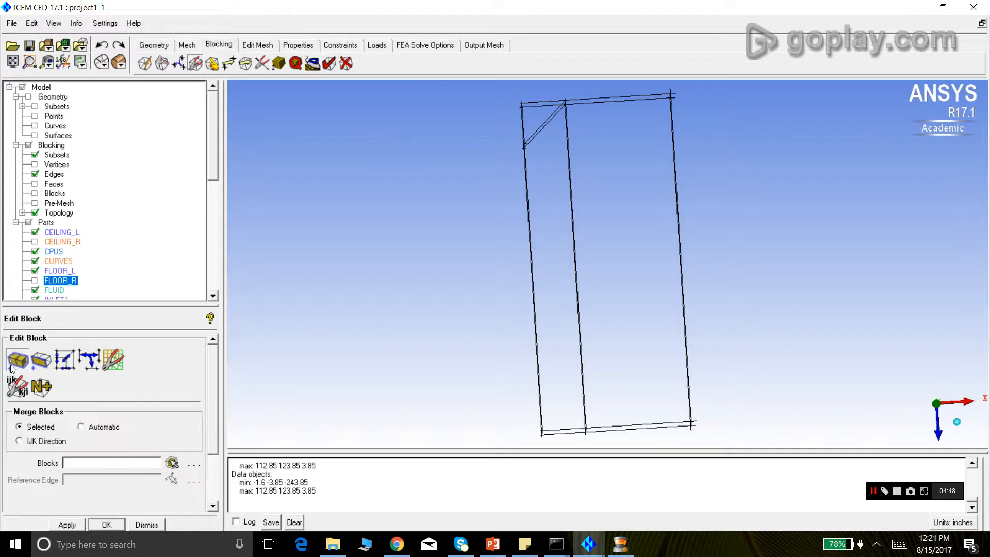
pyautogui.click(171, 463)
pyautogui.click(563, 356)
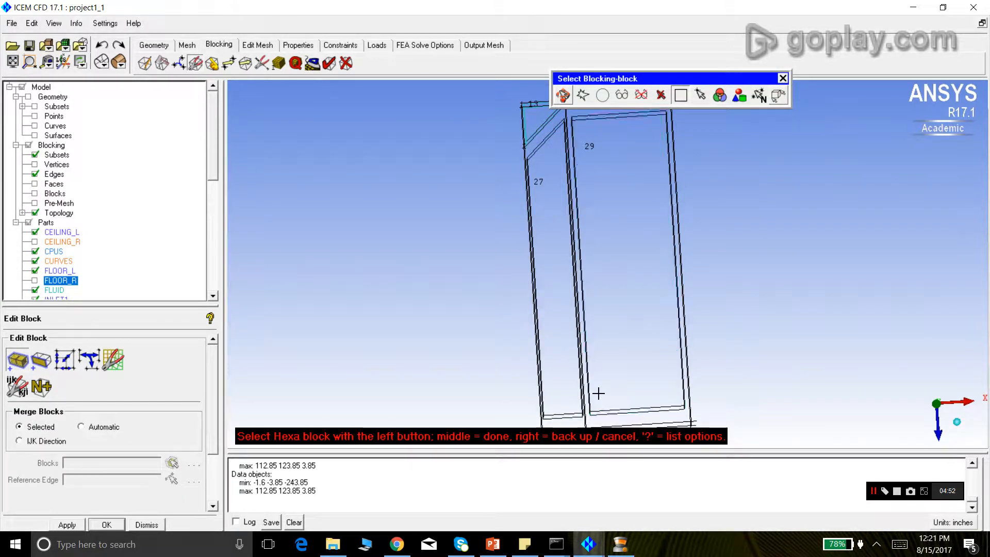
pyautogui.scroll(-3, 433, 296)
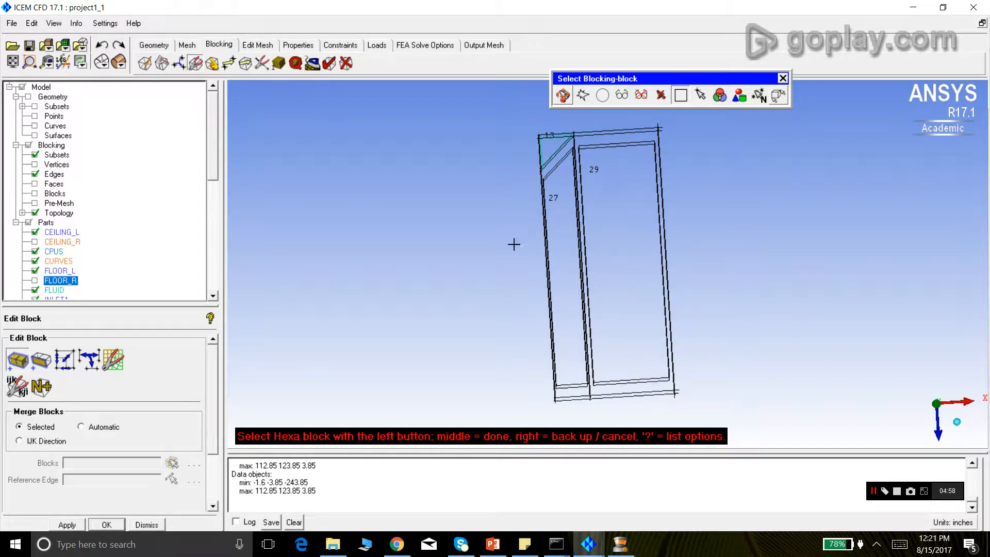
pyautogui.middleClick(476, 247)
pyautogui.click(73, 524)
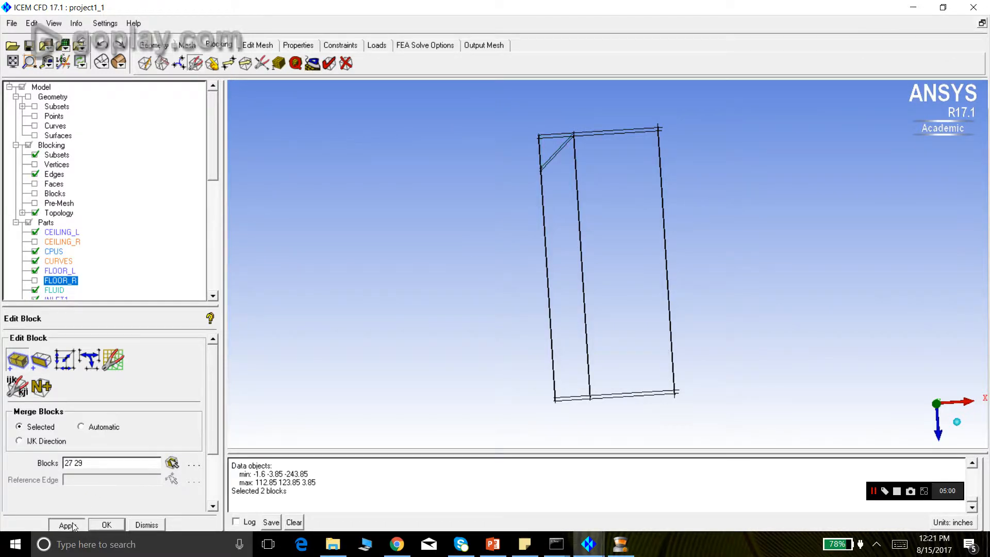
# - Merge the two adjoining long faces on the near side of the merged block, using the Block Faces method
pyautogui.moveTo(459, 226); pyautogui.dragTo(417, 263)
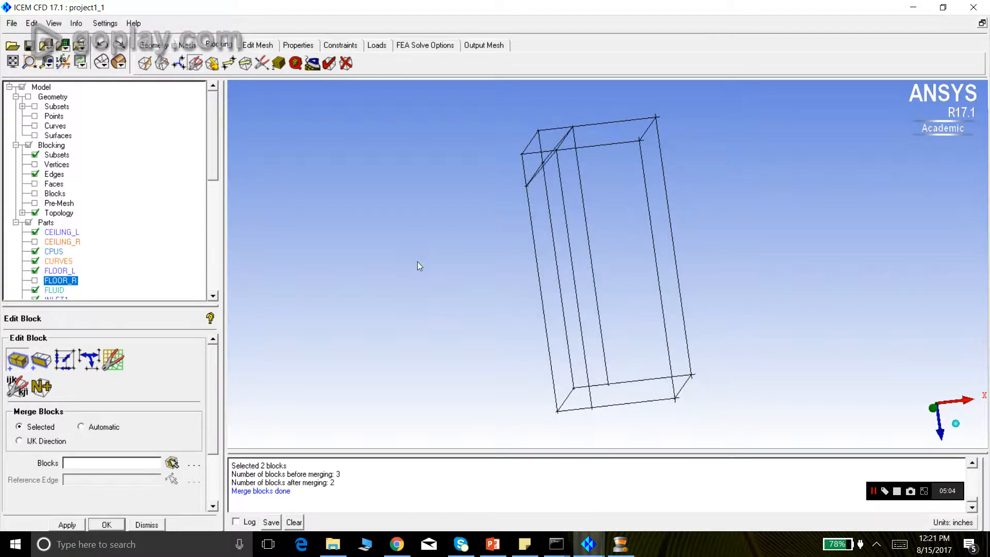
pyautogui.click(41, 359)
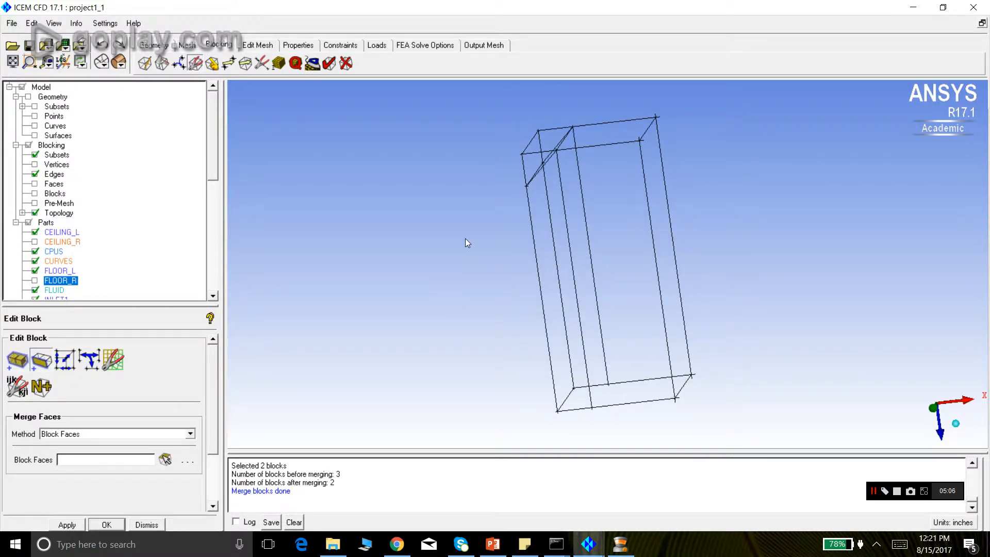
pyautogui.moveTo(465, 240); pyautogui.dragTo(491, 248)
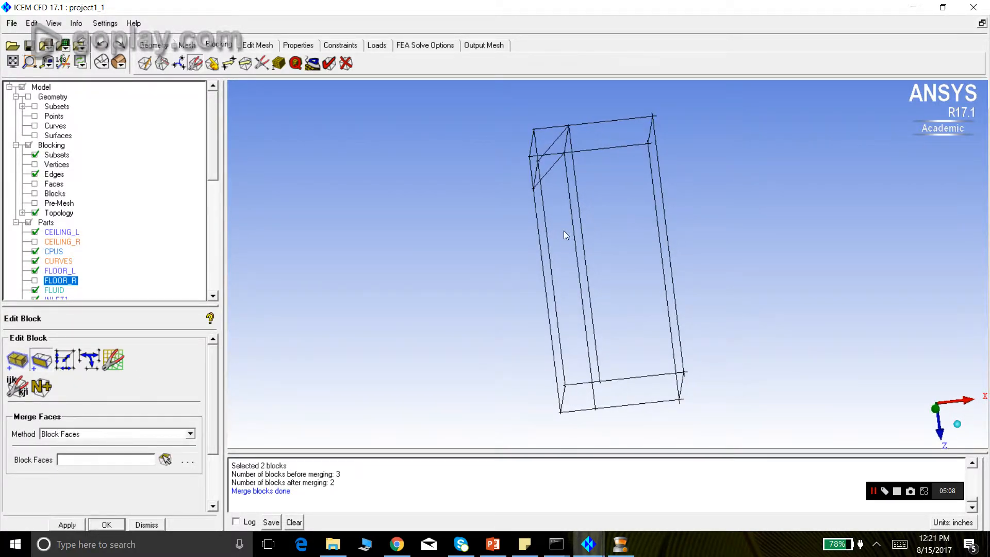
pyautogui.moveTo(614, 211); pyautogui.dragTo(599, 241)
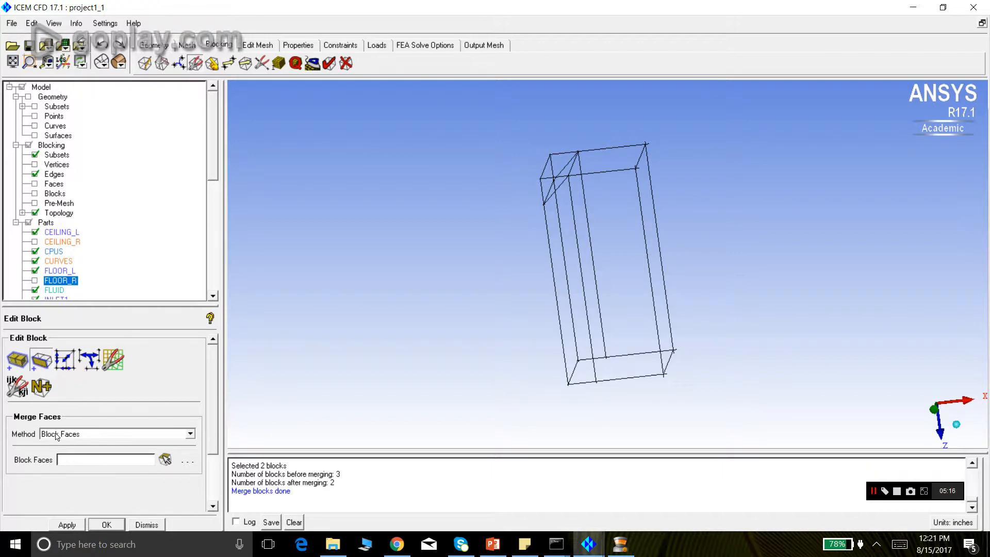
pyautogui.click(176, 434)
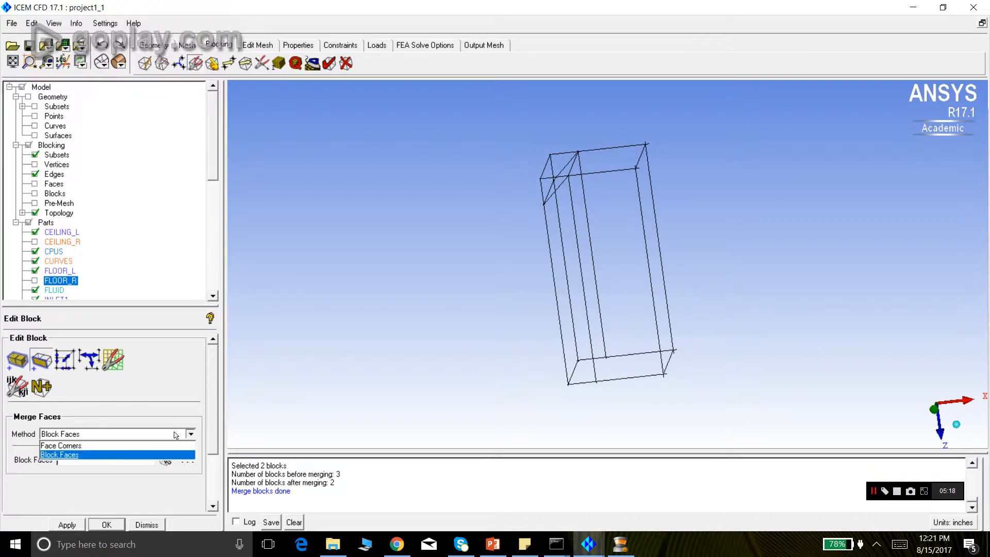
pyautogui.click(78, 455)
pyautogui.click(165, 458)
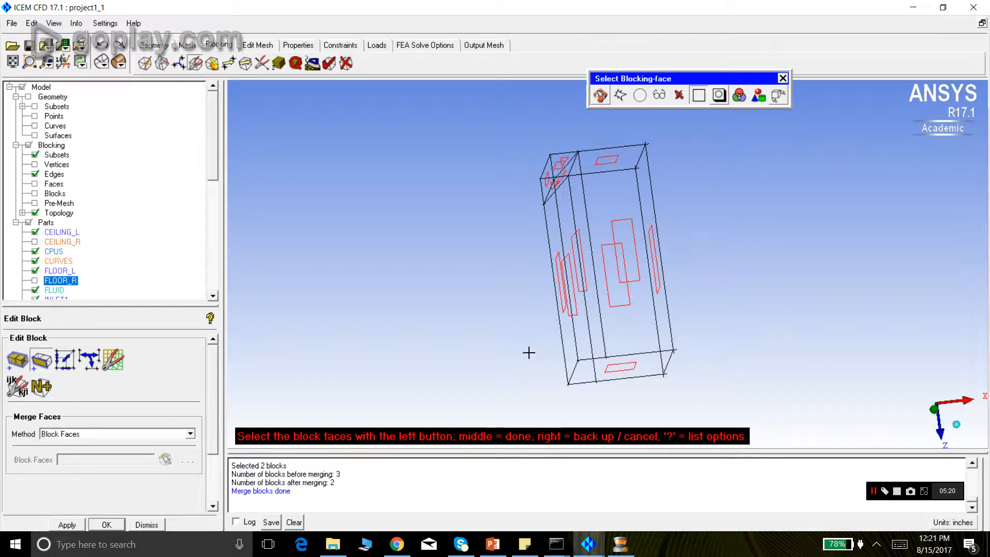
pyautogui.click(601, 96)
pyautogui.moveTo(601, 259); pyautogui.dragTo(667, 295)
pyautogui.click(600, 95)
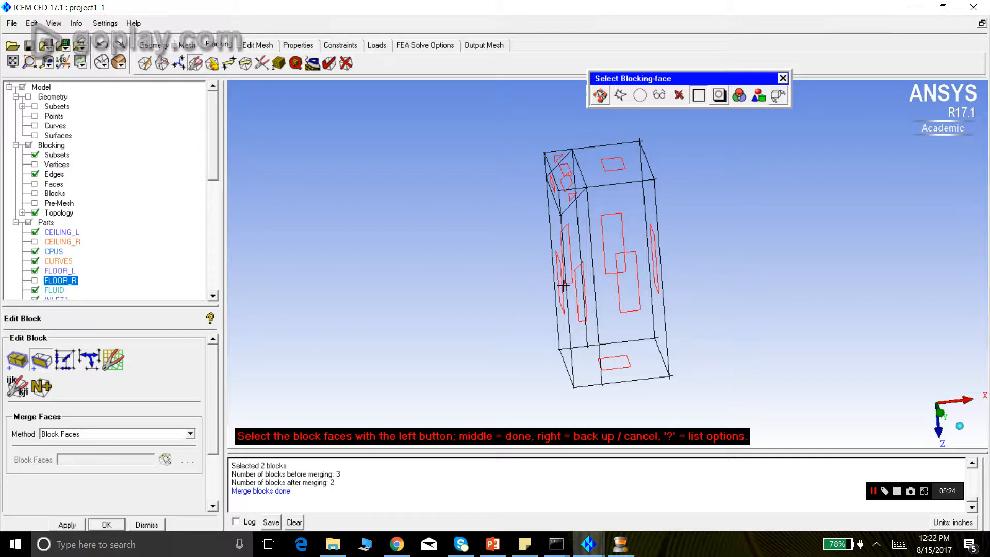
pyautogui.click(583, 309)
pyautogui.click(630, 305)
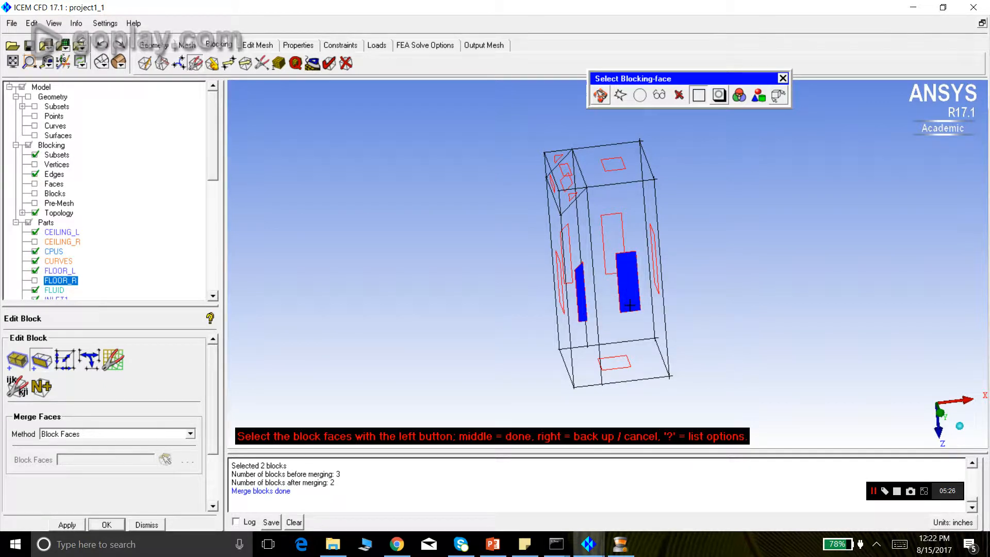
pyautogui.middleClick(443, 289)
pyautogui.click(72, 525)
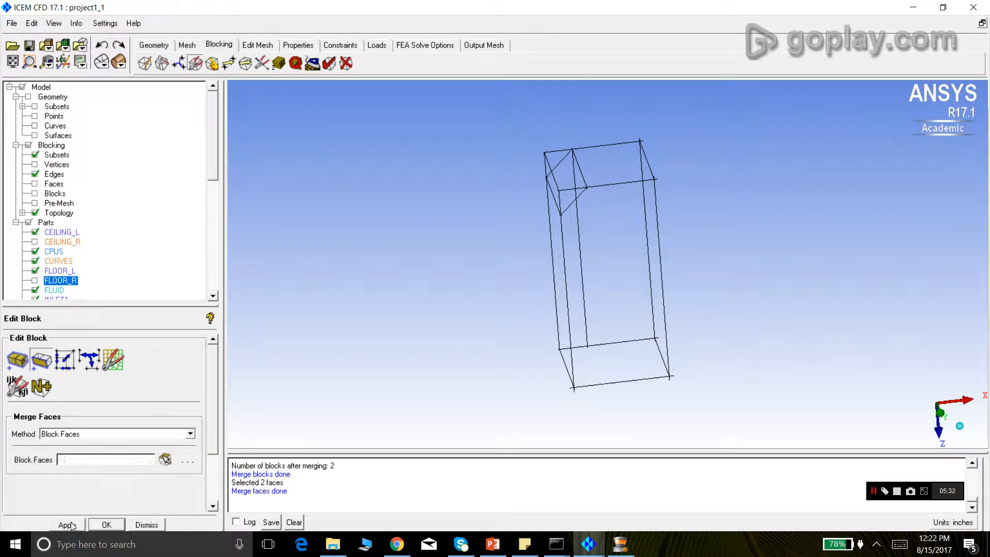
# - Merge the two adjoining long faces on the far side of the merged block, faces 22-69-93-85 and 37-38-85-93
pyautogui.click(165, 458)
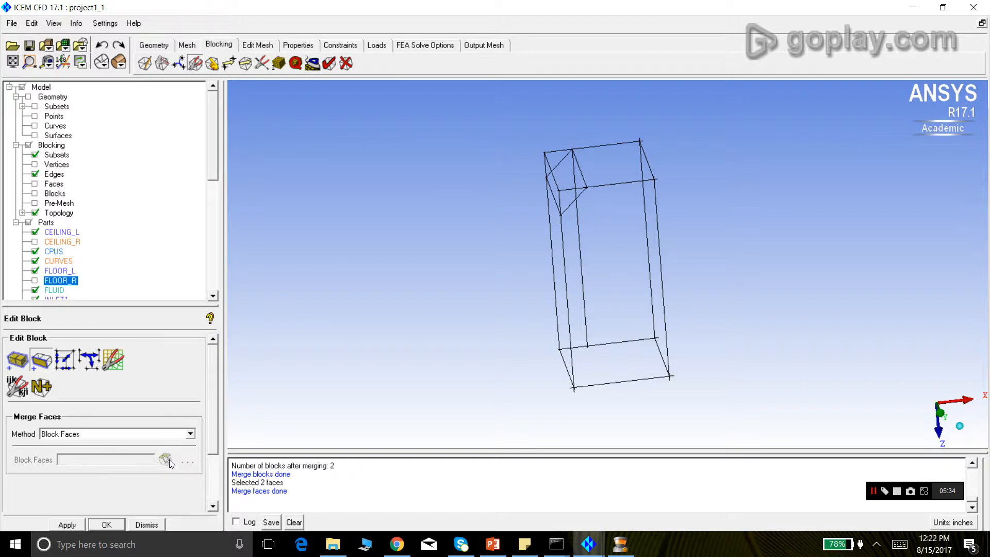
pyautogui.press('F9')
pyautogui.moveTo(649, 209); pyautogui.dragTo(546, 327)
pyautogui.click(601, 95)
pyautogui.click(592, 242)
pyautogui.click(635, 223)
pyautogui.middleClick(457, 220)
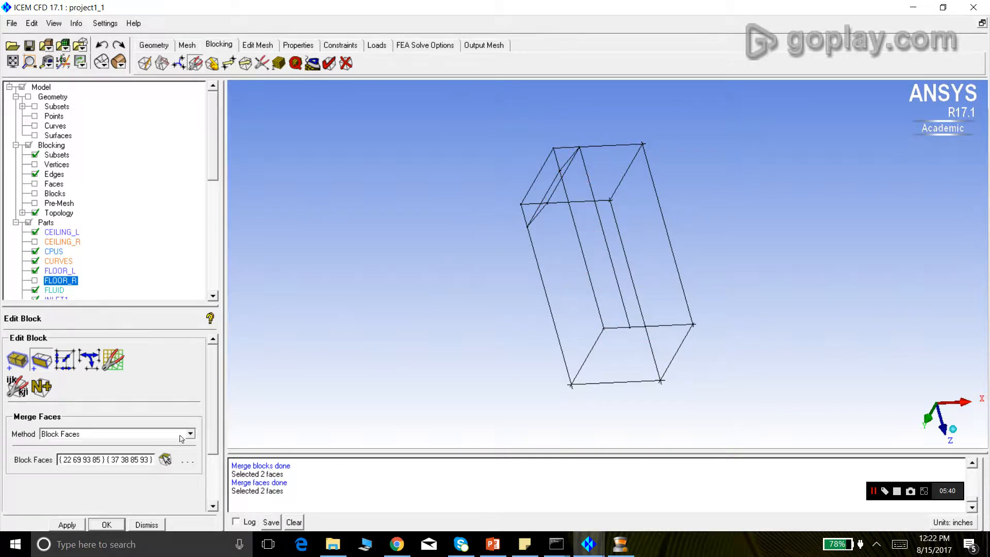
pyautogui.click(67, 524)
# - Display the geometry points, curves and surfaces together with the block edges around the inlet corner
pyautogui.moveTo(289, 361); pyautogui.dragTo(408, 187)
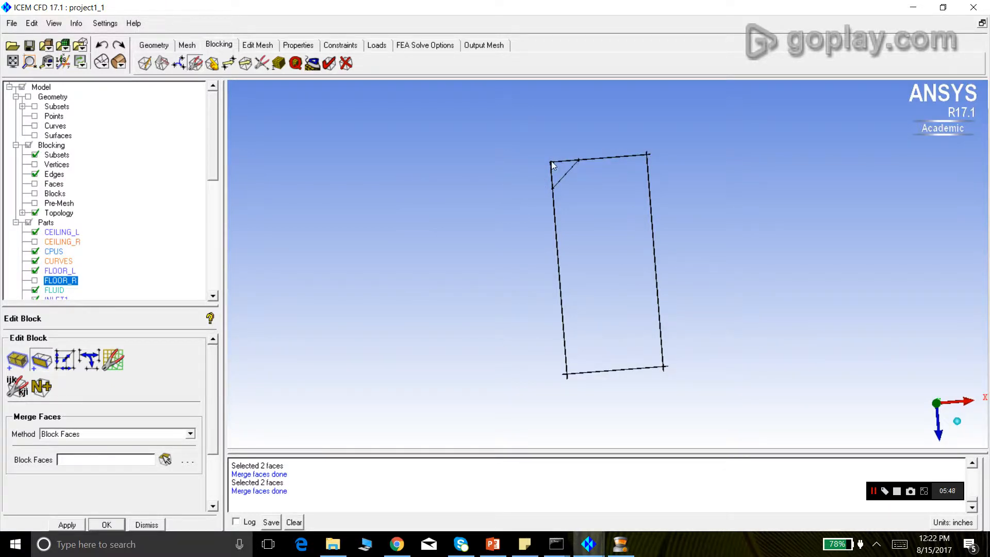
pyautogui.moveTo(466, 175); pyautogui.dragTo(543, 199)
pyautogui.click(35, 116)
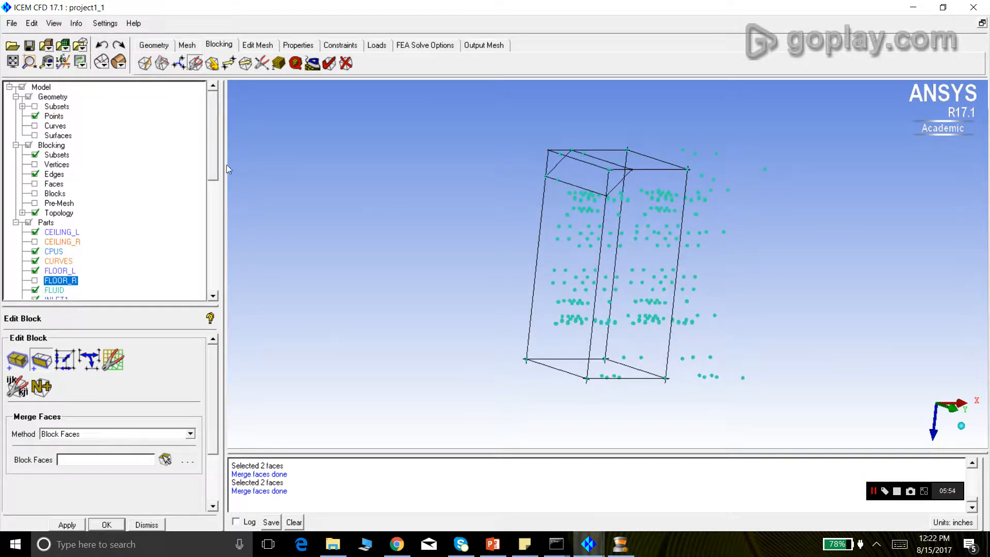
pyautogui.click(34, 125)
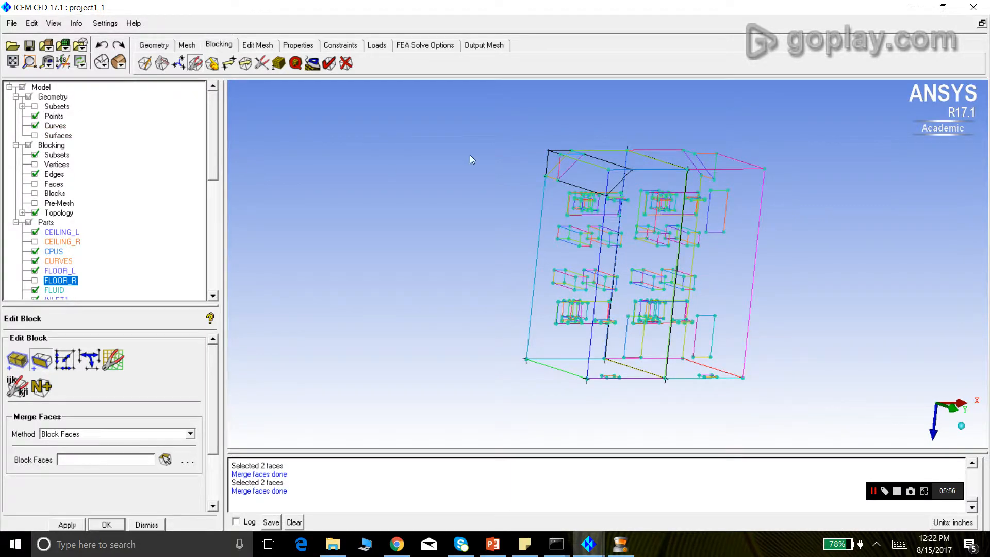
pyautogui.click(29, 62)
pyautogui.moveTo(532, 136); pyautogui.dragTo(601, 194)
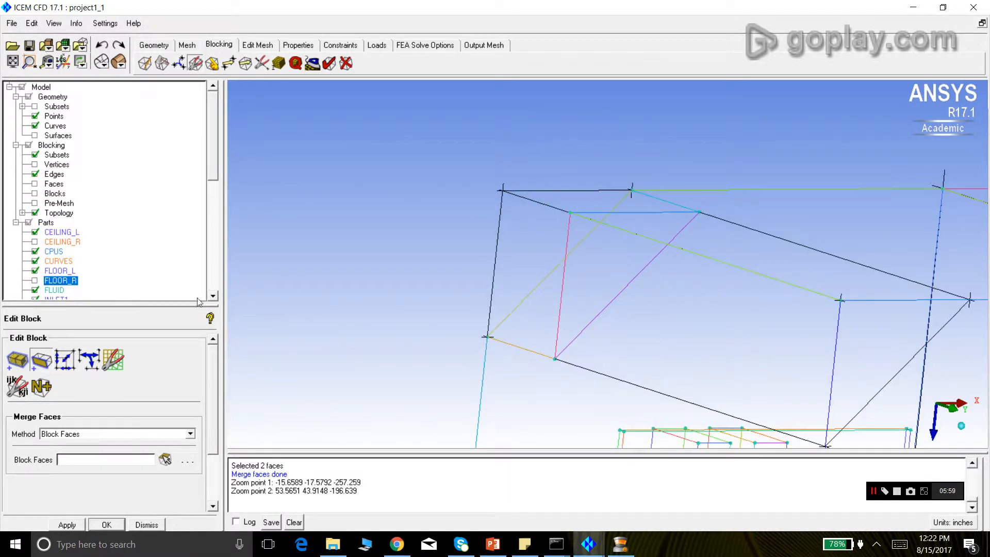
pyautogui.click(34, 135)
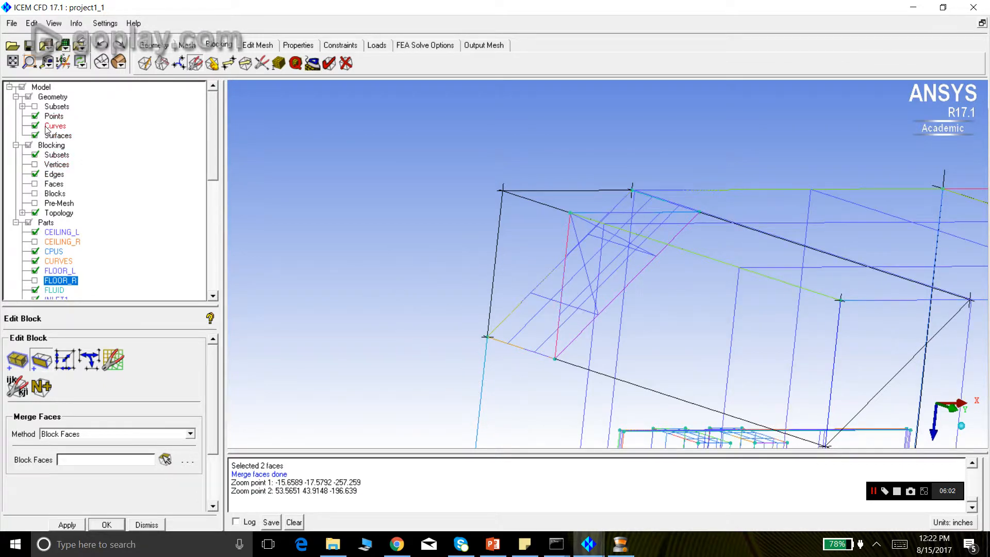
# - Compare the inlet geometry with the corner block, hiding the block edges and showing them again to check the inlet's depth
pyautogui.click(35, 174)
pyautogui.moveTo(463, 244); pyautogui.dragTo(668, 203)
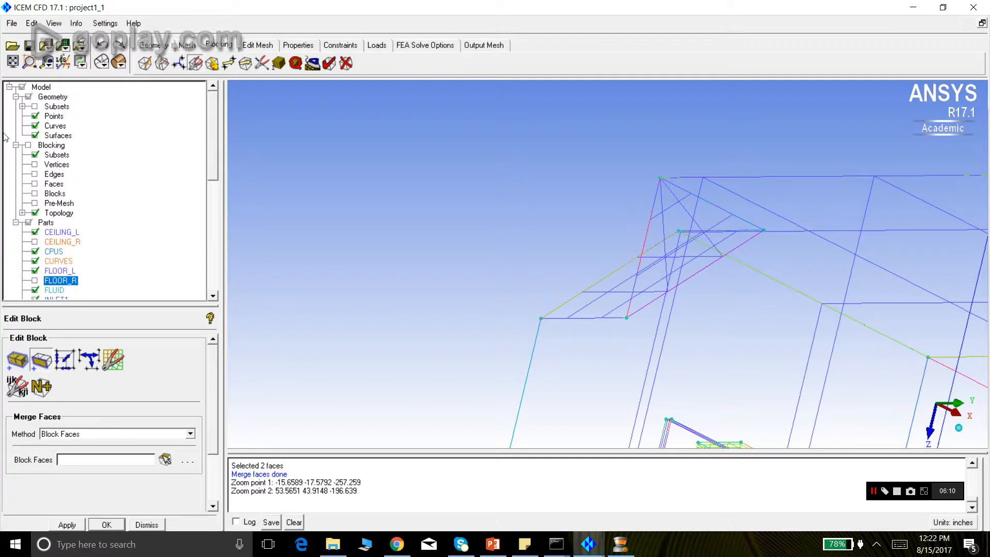
pyautogui.click(34, 174)
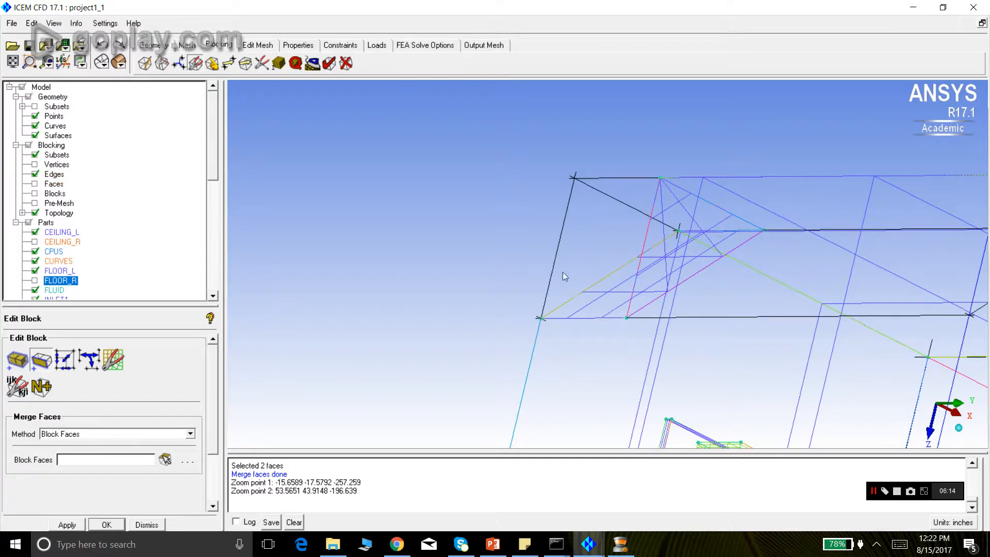
pyautogui.moveTo(524, 185); pyautogui.dragTo(672, 172)
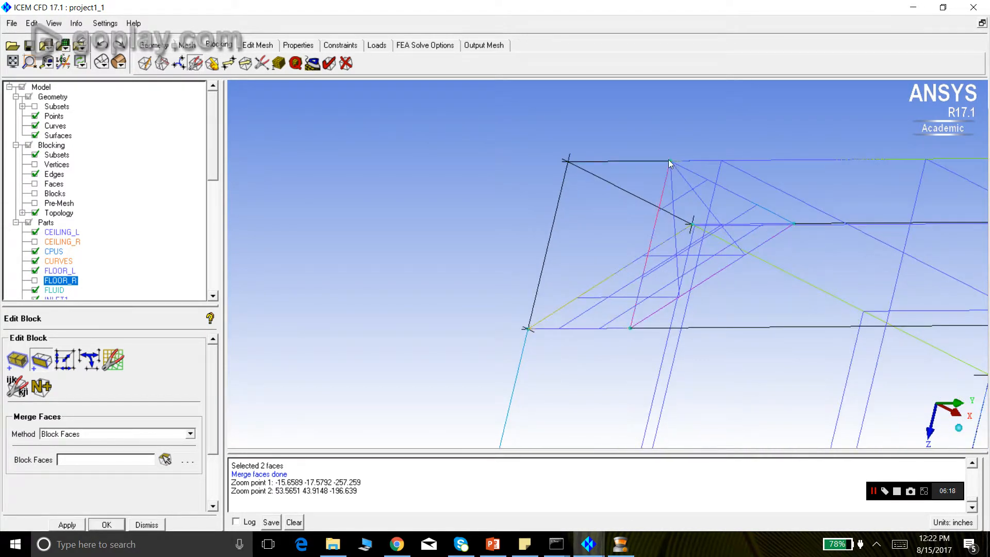
pyautogui.scroll(-5, 583, 197)
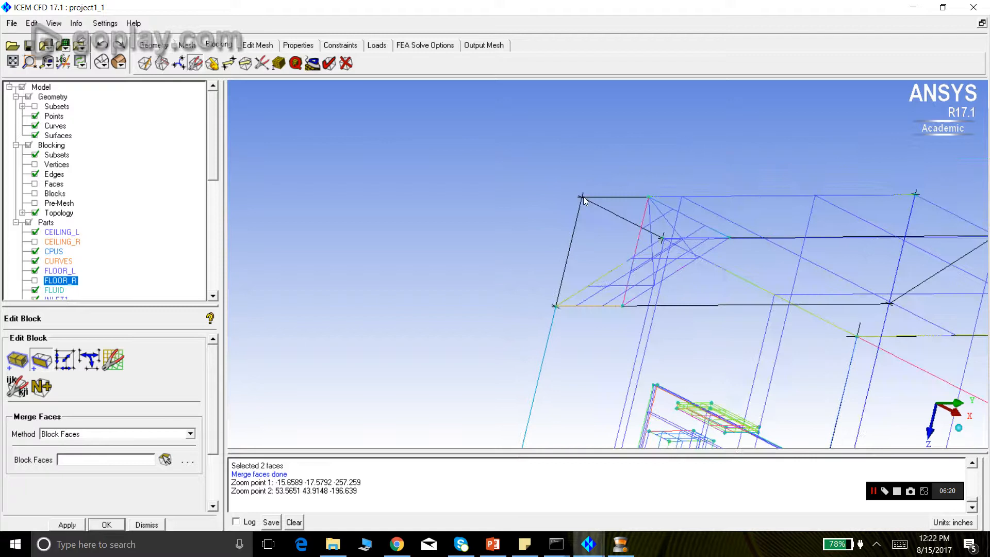
pyautogui.click(29, 61)
pyautogui.moveTo(546, 184); pyautogui.dragTo(798, 340)
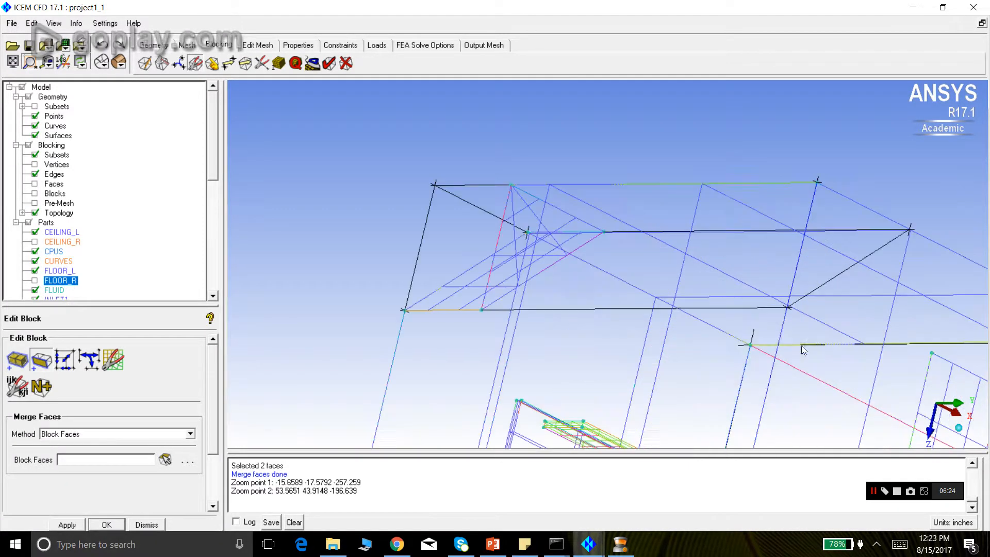
pyautogui.scroll(-3, 477, 212)
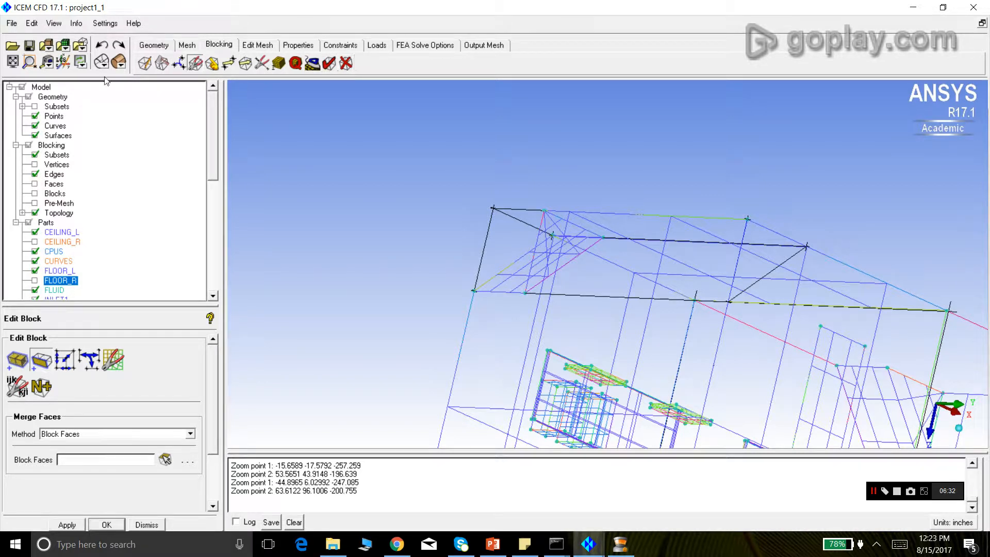
# - Split the visible blocks along edge 21-25 at a prescribed point, the geometry point marking the inlet's depth
pyautogui.click(162, 64)
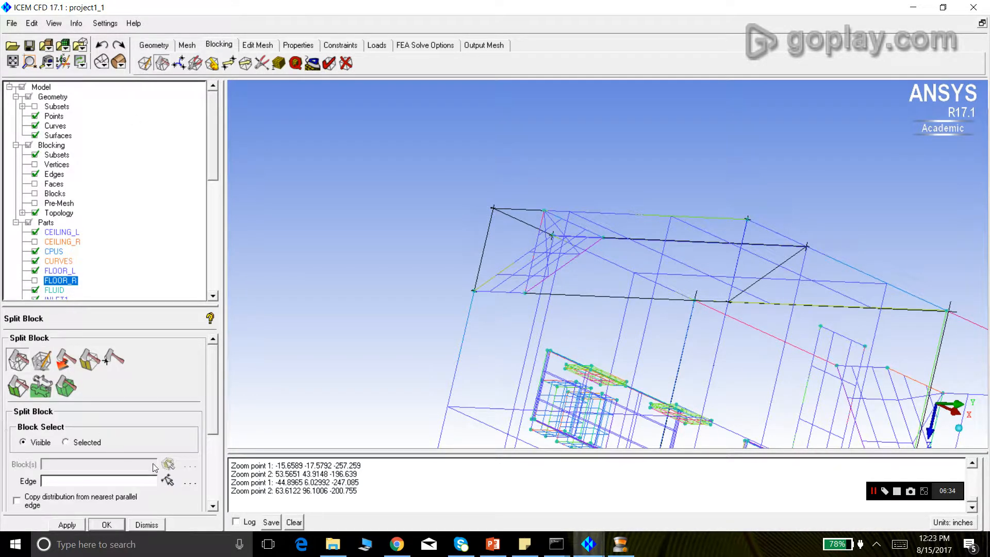
pyautogui.click(168, 480)
pyautogui.click(531, 209)
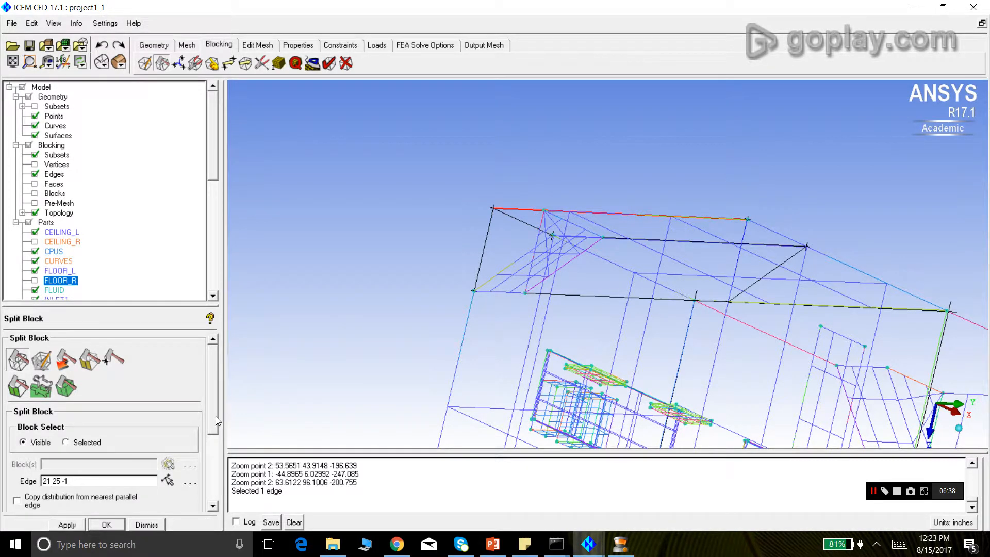
pyautogui.moveTo(216, 420); pyautogui.dragTo(215, 484)
pyautogui.click(162, 469)
pyautogui.click(544, 211)
pyautogui.click(66, 524)
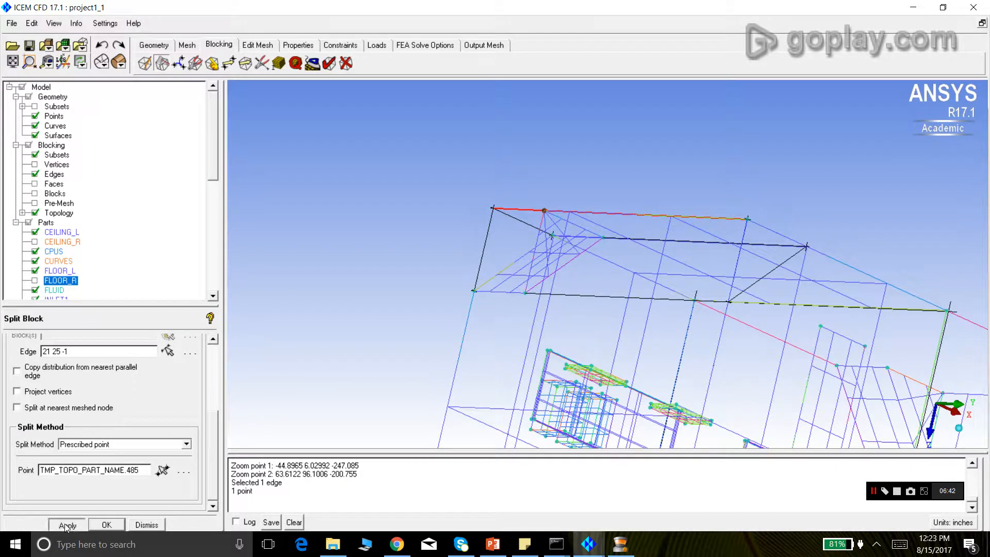
pyautogui.moveTo(330, 289); pyautogui.dragTo(572, 291)
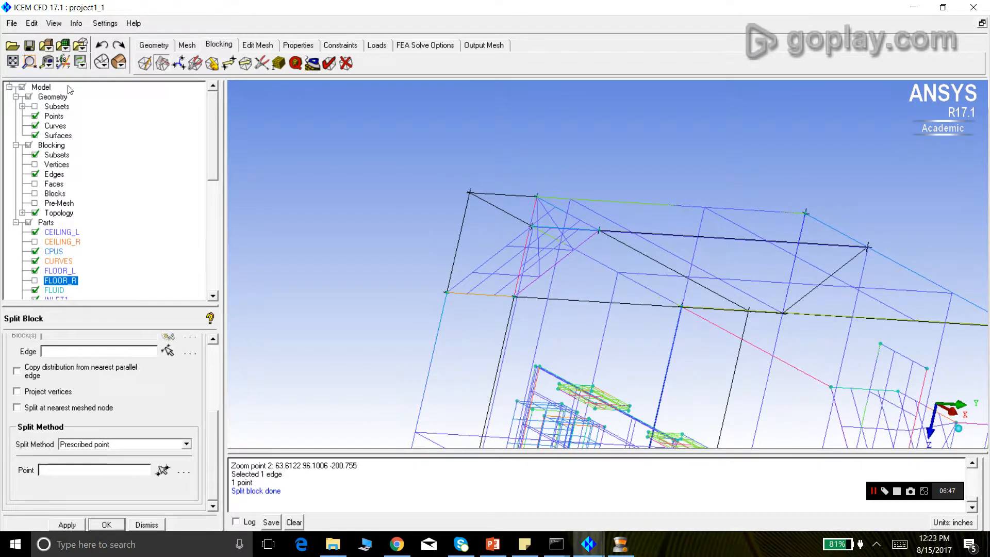
# - Hide the geometry curves and surfaces and inspect the split through the inlet corner blocks
pyautogui.click(35, 125)
pyautogui.click(35, 135)
pyautogui.moveTo(758, 290); pyautogui.dragTo(581, 239)
pyautogui.moveTo(564, 286); pyautogui.dragTo(535, 213)
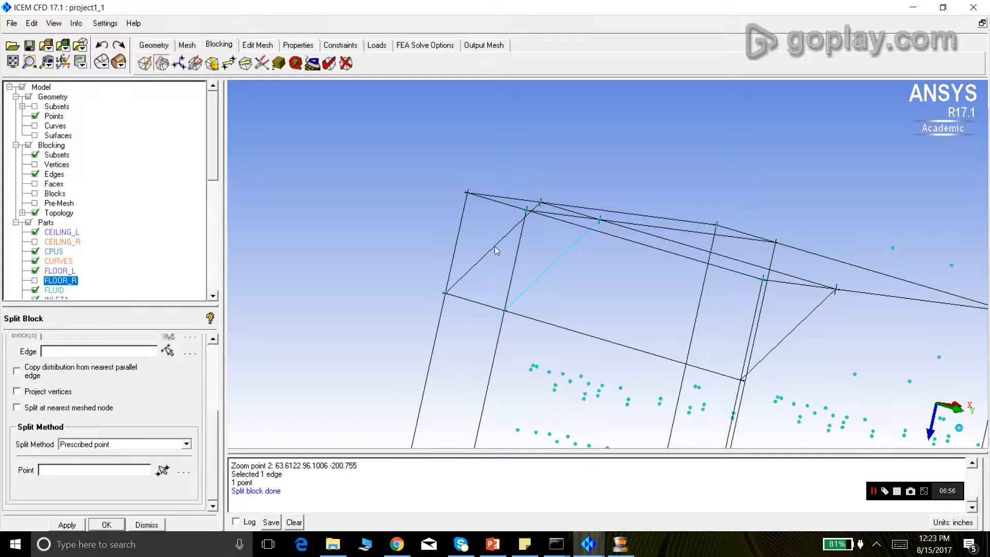
# - Delete block 13, the thin triangular block occupying the corner inlet, without deleting it permanently
pyautogui.click(147, 524)
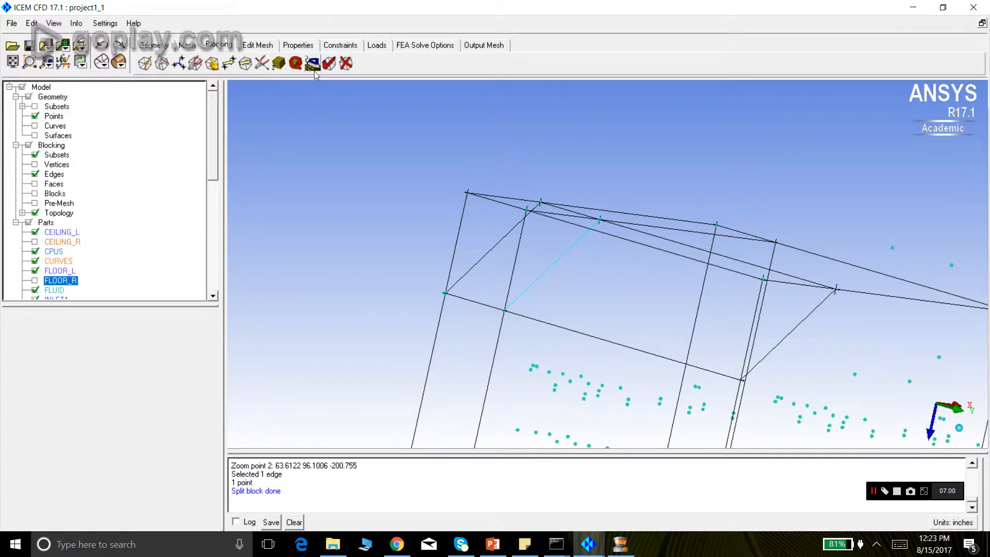
pyautogui.click(345, 63)
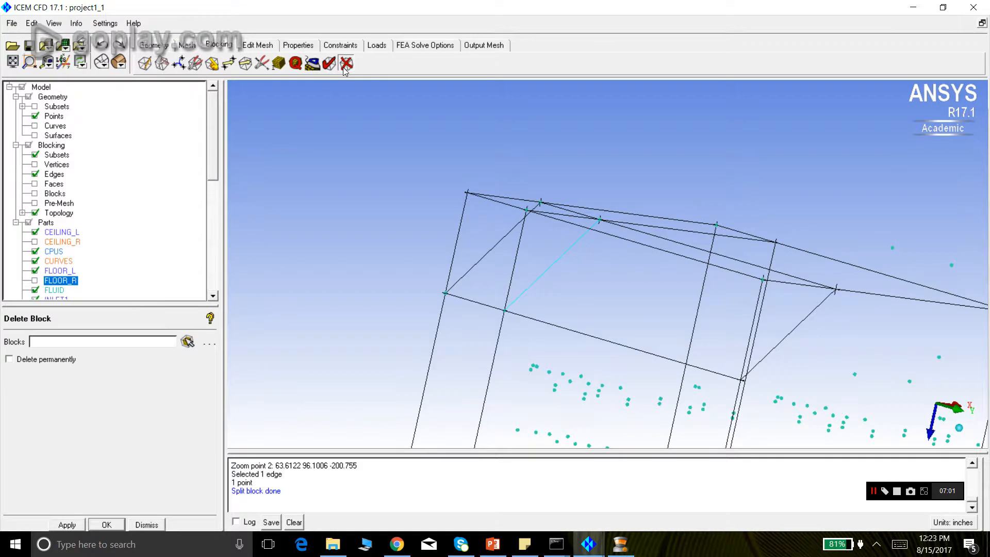
pyautogui.click(187, 341)
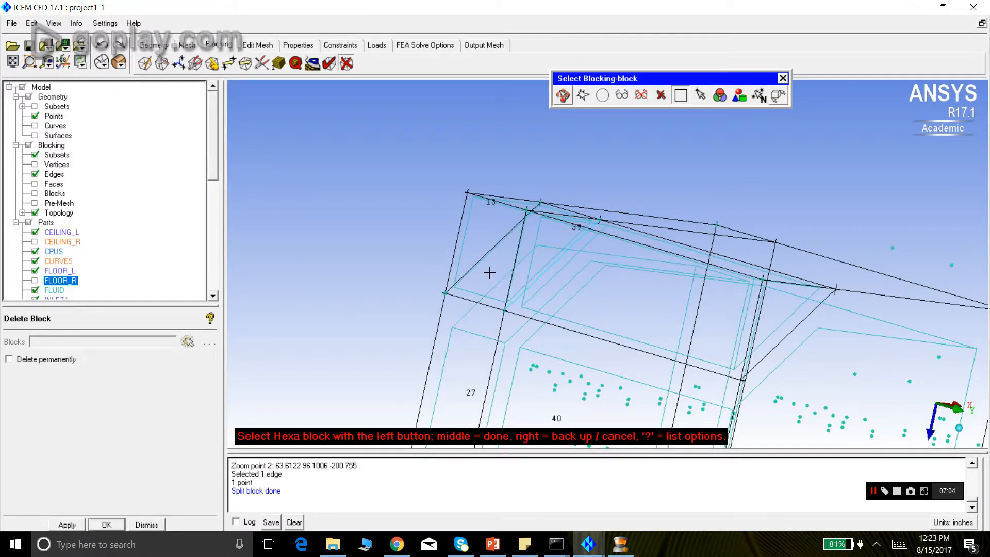
pyautogui.click(471, 198)
pyautogui.middleClick(345, 252)
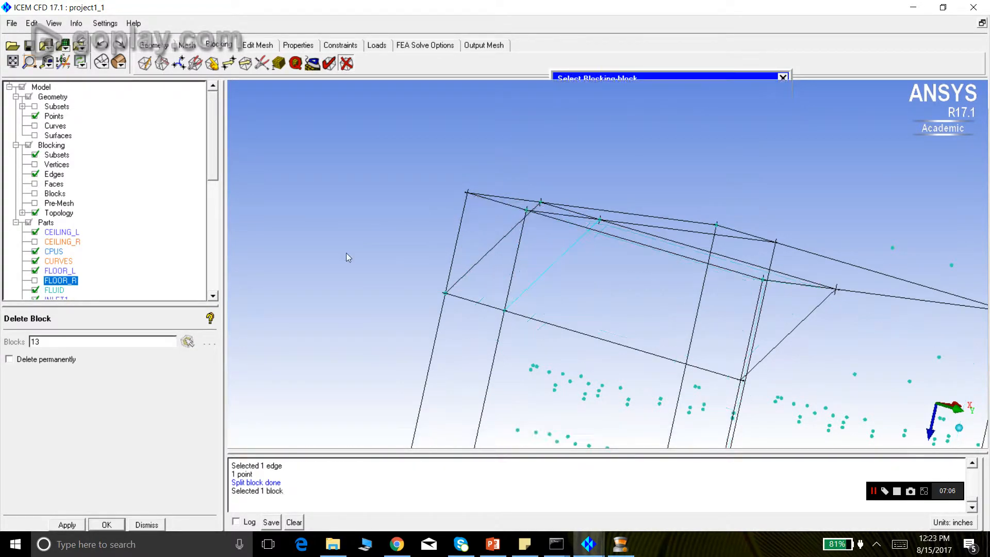
pyautogui.click(67, 525)
pyautogui.moveTo(356, 250); pyautogui.dragTo(511, 305)
# - Show the geometry surfaces and check the remaining blocking against the inlet and the whole room
pyautogui.click(35, 135)
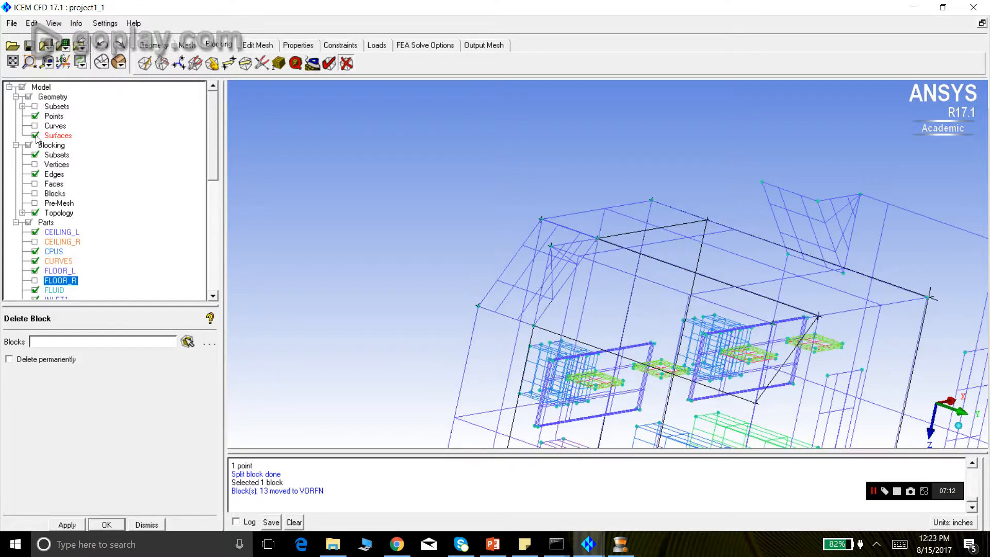
pyautogui.moveTo(580, 268); pyautogui.dragTo(541, 229)
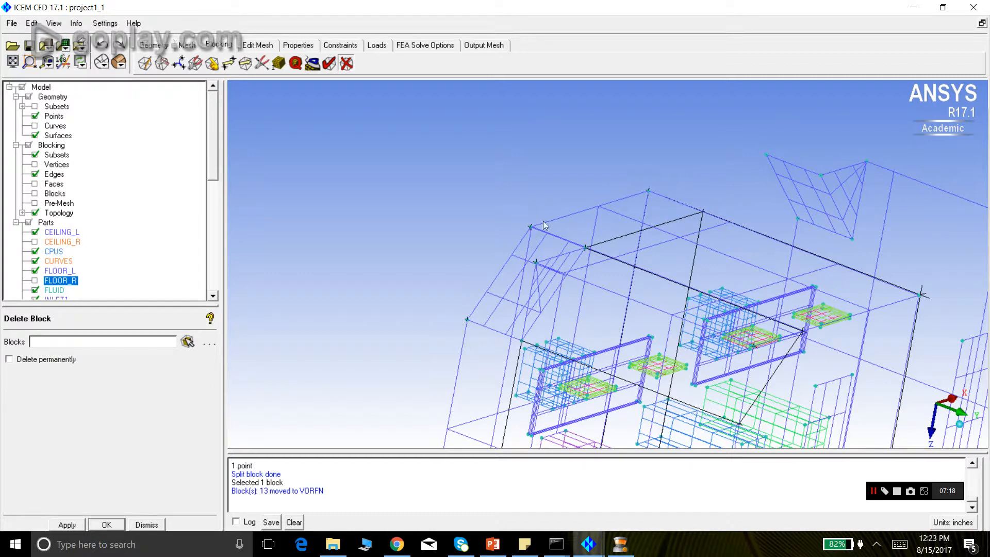
pyautogui.moveTo(506, 225); pyautogui.dragTo(539, 233)
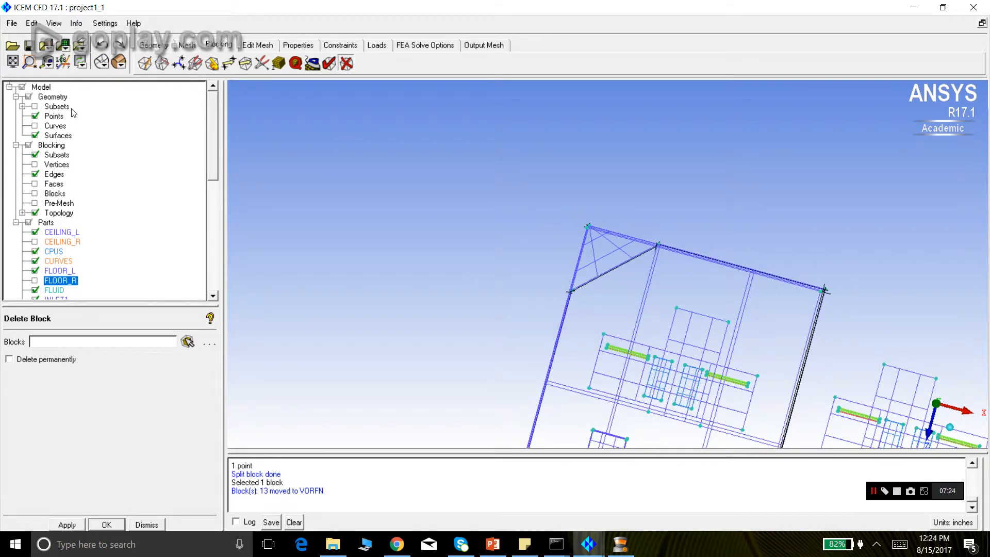
pyautogui.click(12, 61)
pyautogui.moveTo(487, 339); pyautogui.dragTo(524, 238)
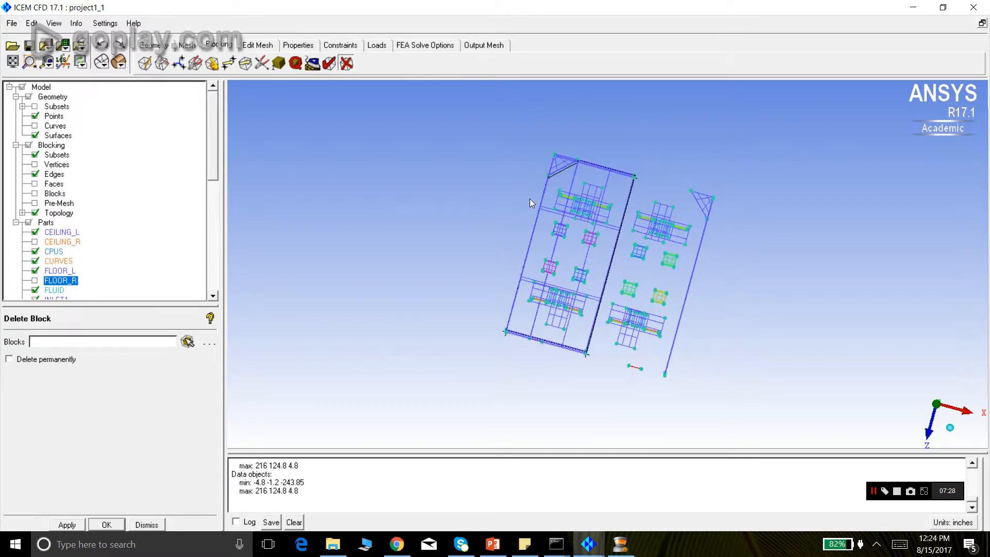
pyautogui.click(898, 494)
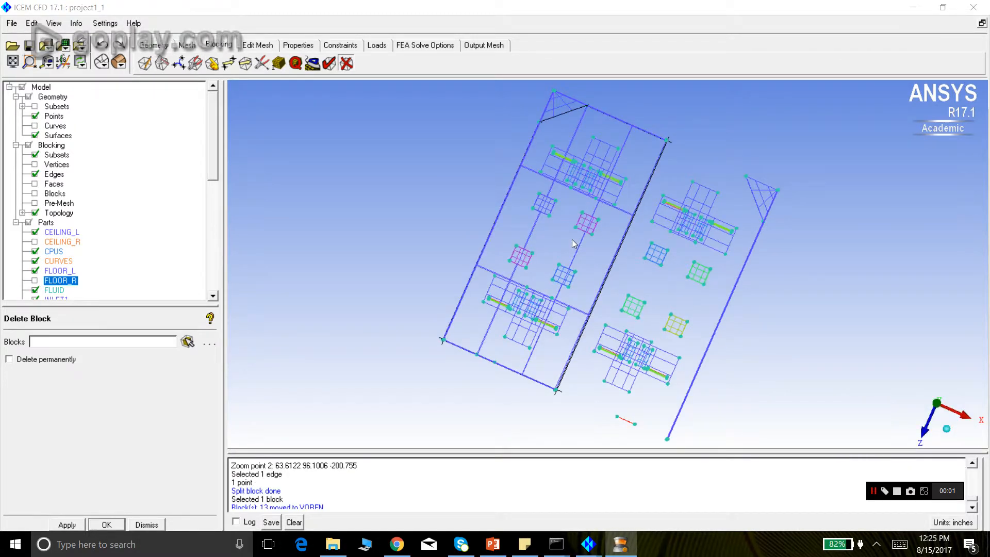
# - Hide the geometry surfaces and examine the block edges around the inlet corner and along the left half of the room
pyautogui.click(34, 135)
pyautogui.moveTo(544, 140); pyautogui.dragTo(484, 174)
pyautogui.scroll(2, 575, 125)
pyautogui.scroll(-1, 574, 126)
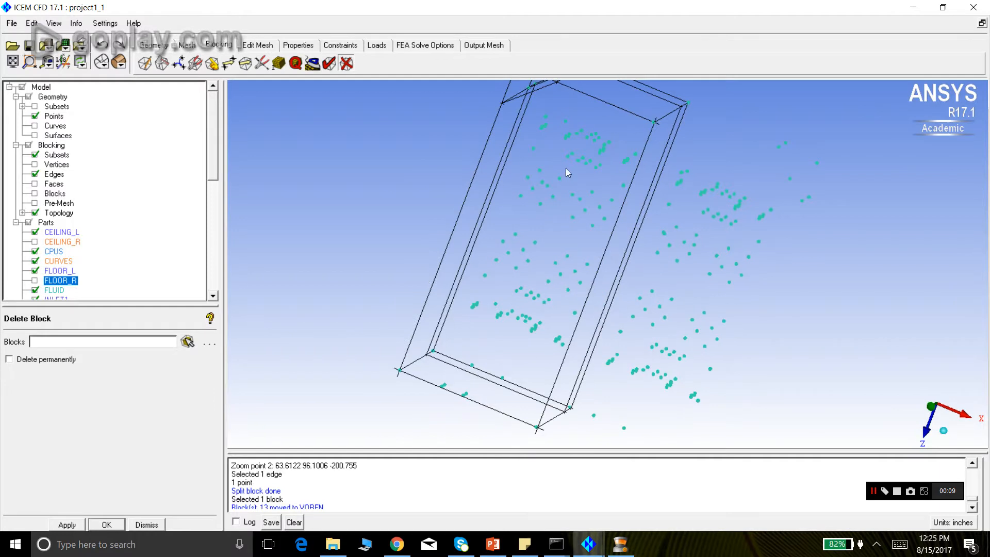
pyautogui.scroll(-2, 573, 214)
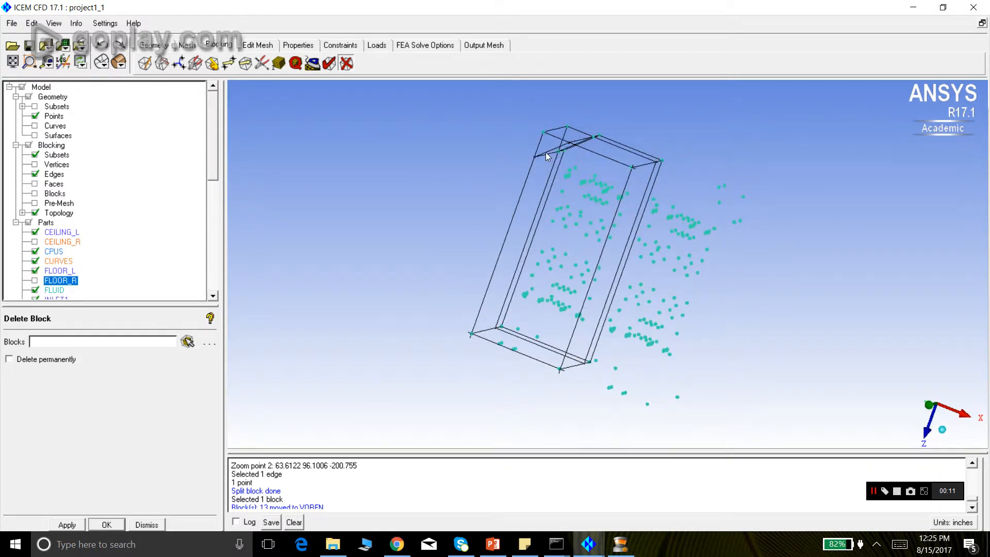
pyautogui.scroll(1, 554, 147)
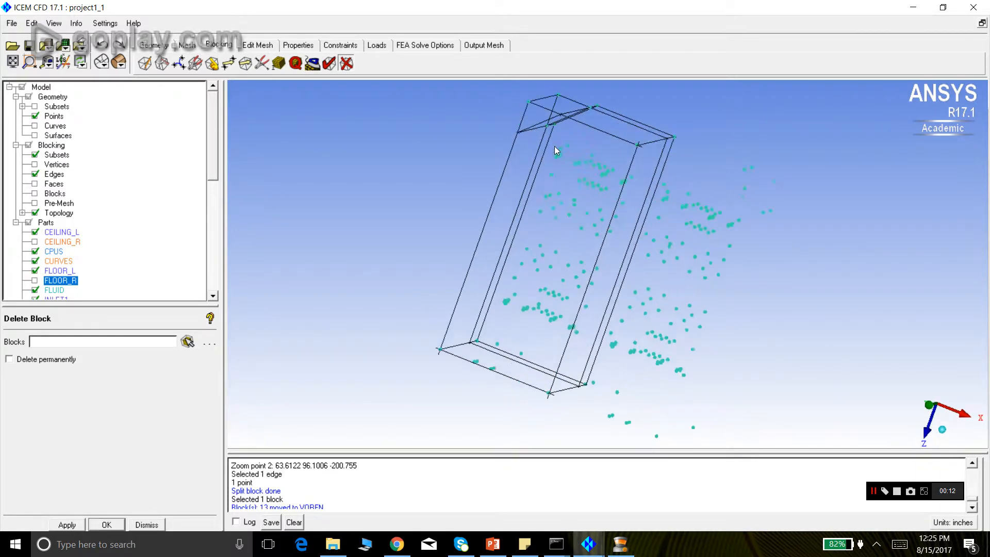
pyautogui.click(29, 62)
pyautogui.moveTo(520, 114); pyautogui.dragTo(591, 198)
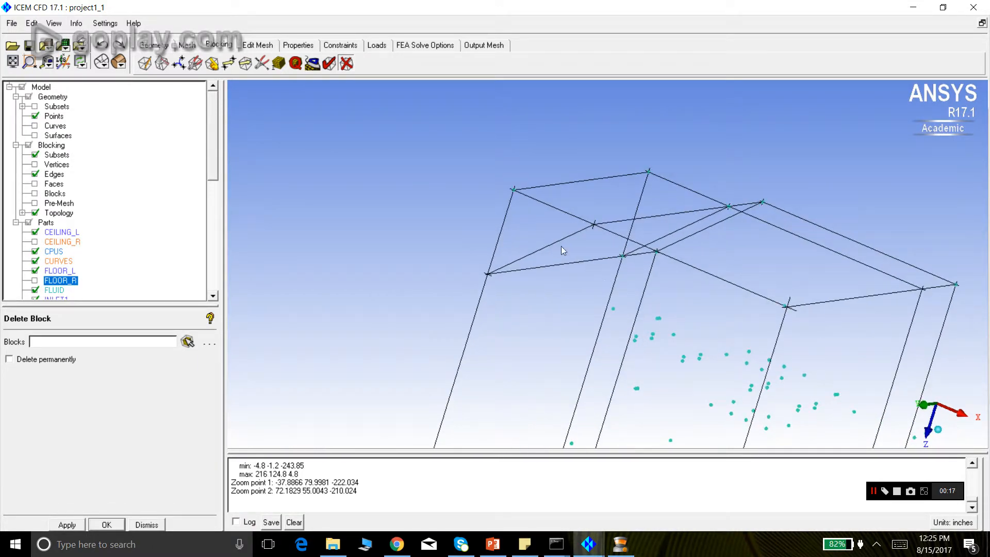
pyautogui.moveTo(576, 168); pyautogui.dragTo(576, 289, button='right')
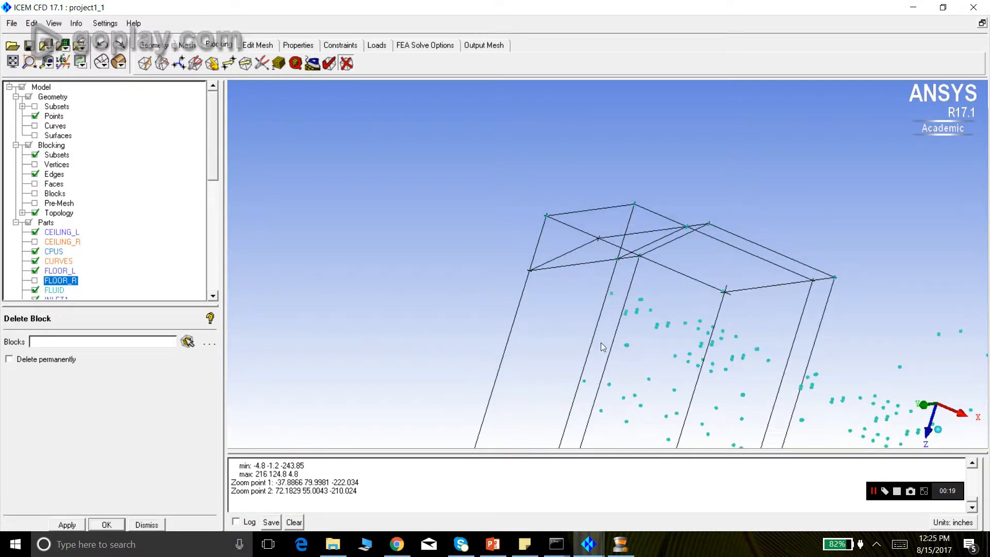
pyautogui.moveTo(564, 194); pyautogui.dragTo(589, 304, button='right')
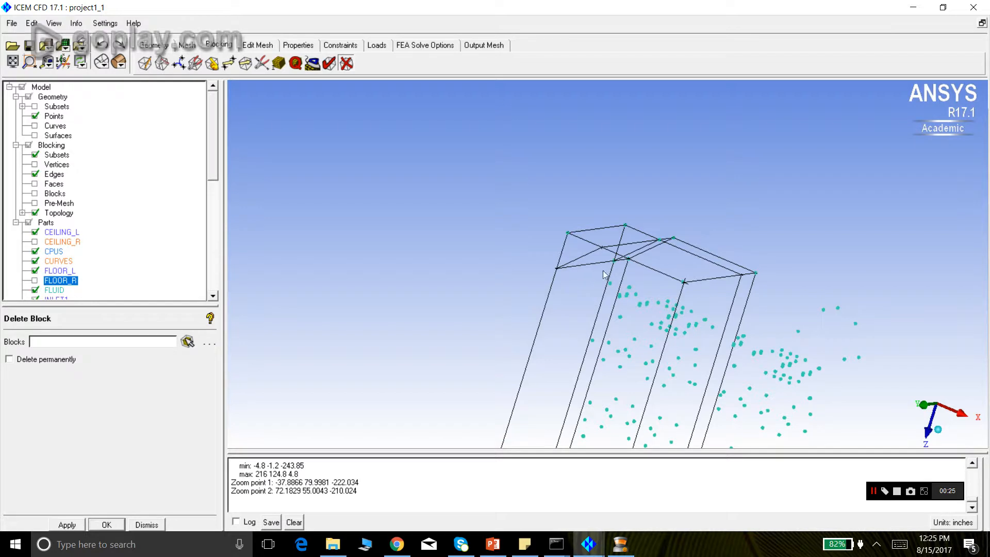
pyautogui.moveTo(583, 289); pyautogui.dragTo(700, 267)
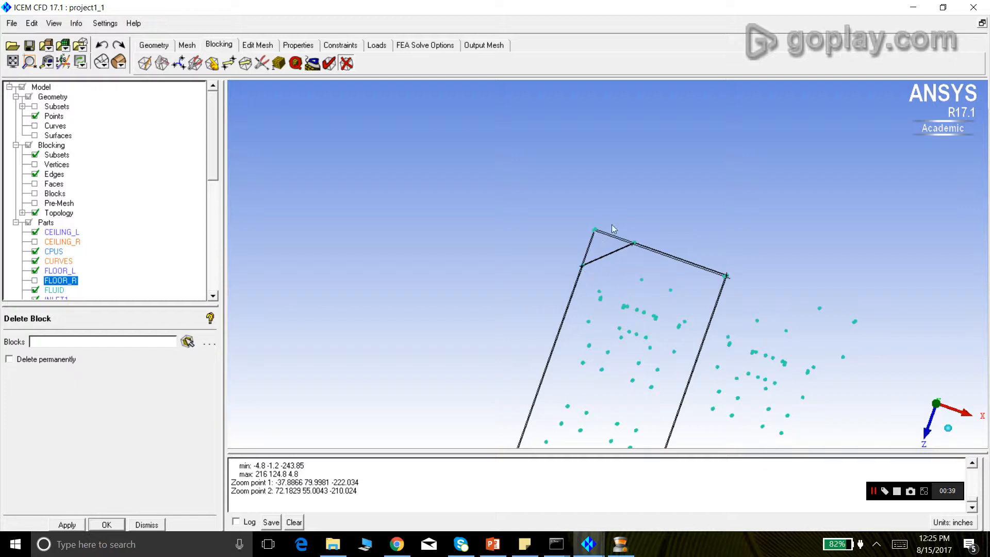
pyautogui.moveTo(653, 220); pyautogui.dragTo(642, 321)
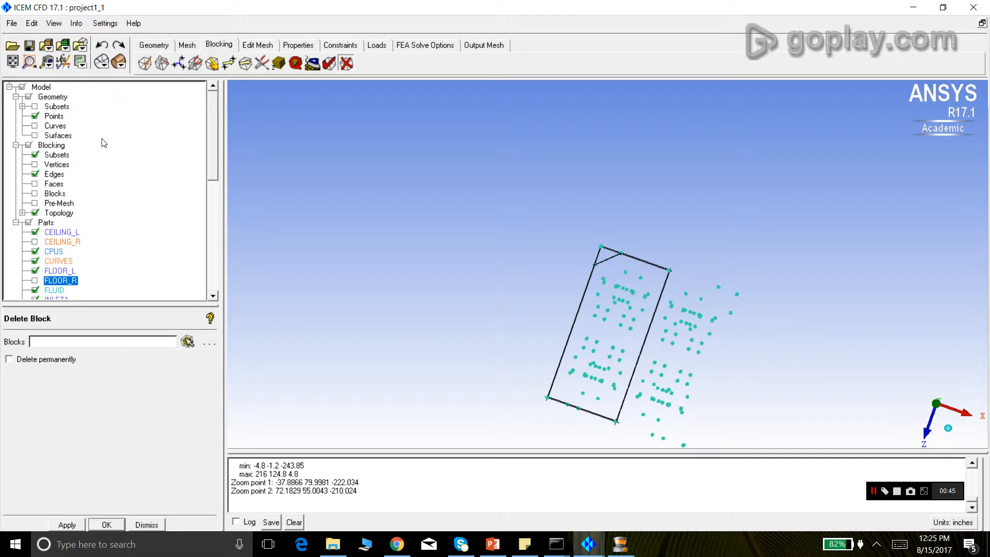
# - Hide the geometry points and view the remaining block edges of the left half of the room
pyautogui.click(35, 116)
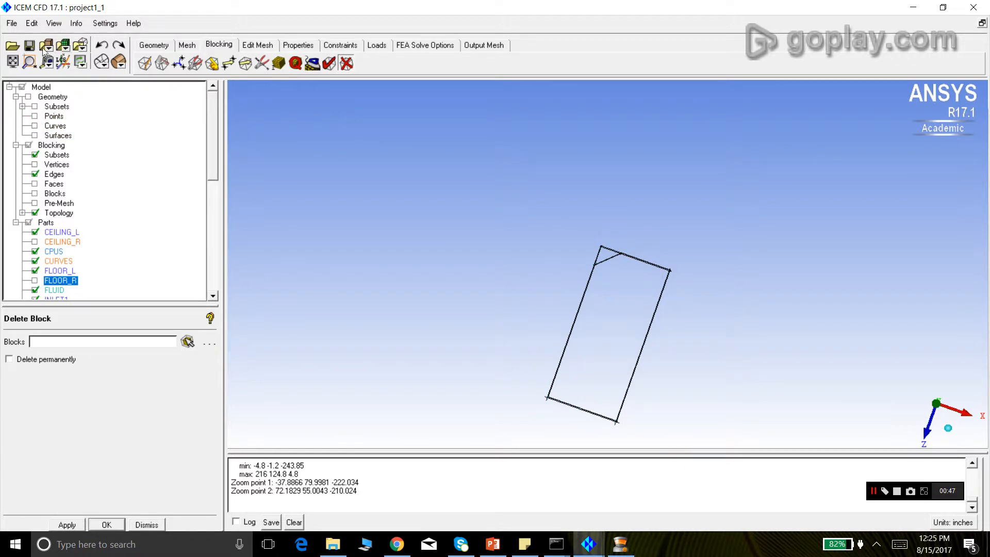
pyautogui.click(21, 62)
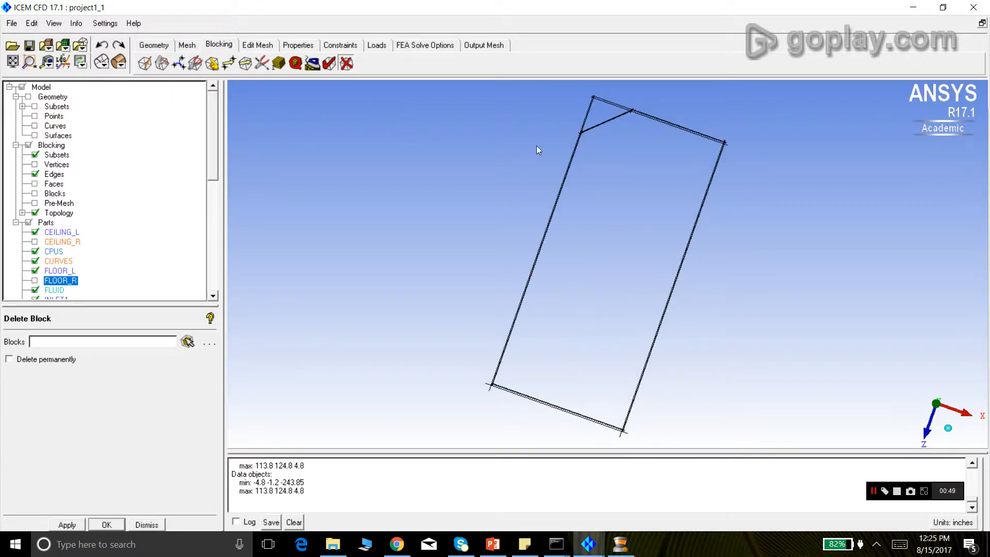
pyautogui.moveTo(512, 156)
pyautogui.mouseDown()
pyautogui.moveTo(531, 196)
pyautogui.moveTo(551, 207)
pyautogui.moveTo(499, 169)
pyautogui.moveTo(513, 168)
pyautogui.mouseUp()
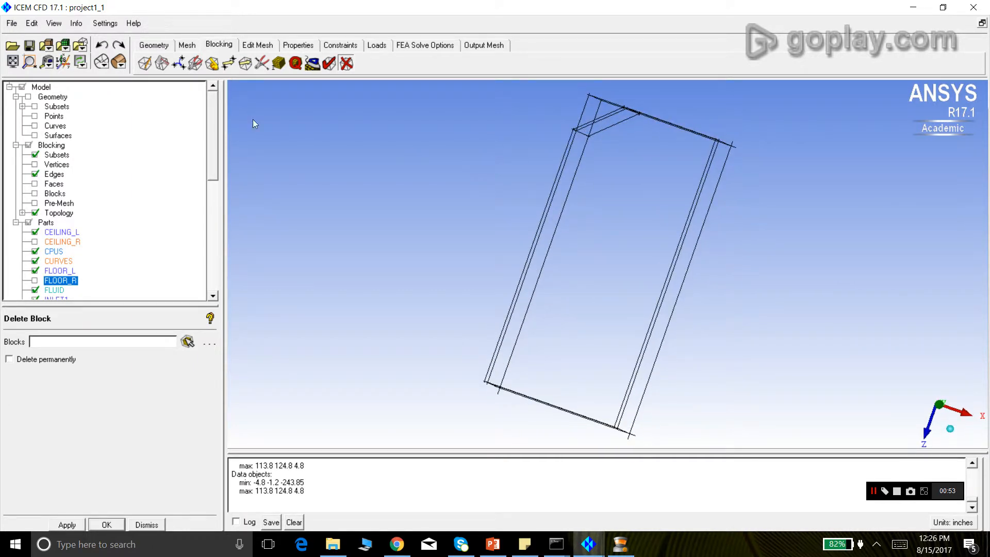
# - Set up an O-grid split and select the two large stacked room blocks beside the inlet corner
pyautogui.click(162, 63)
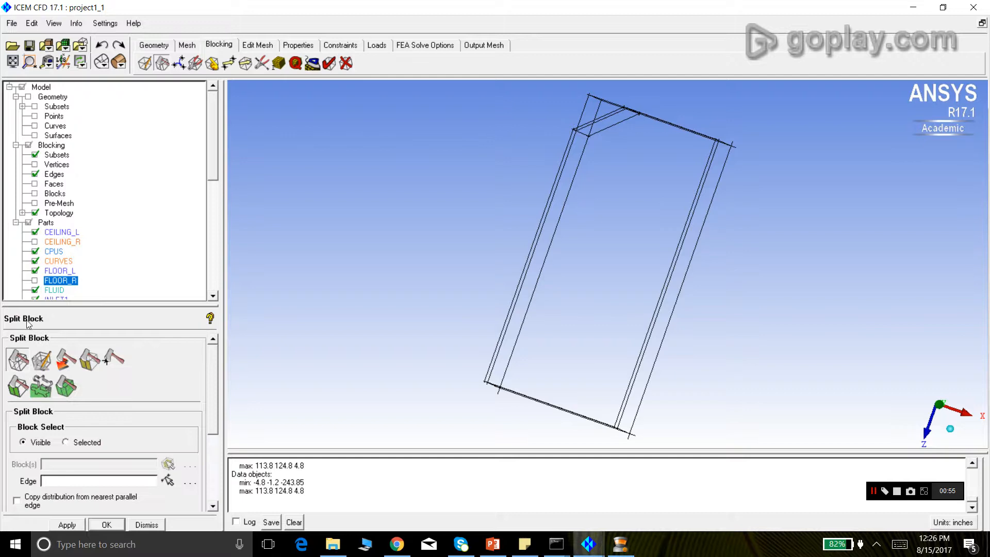
pyautogui.click(43, 360)
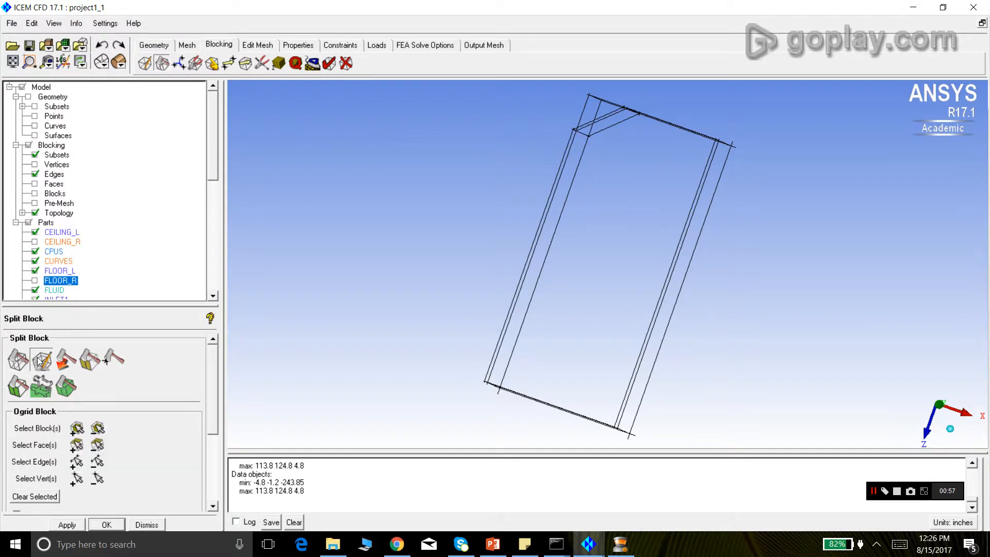
pyautogui.click(77, 428)
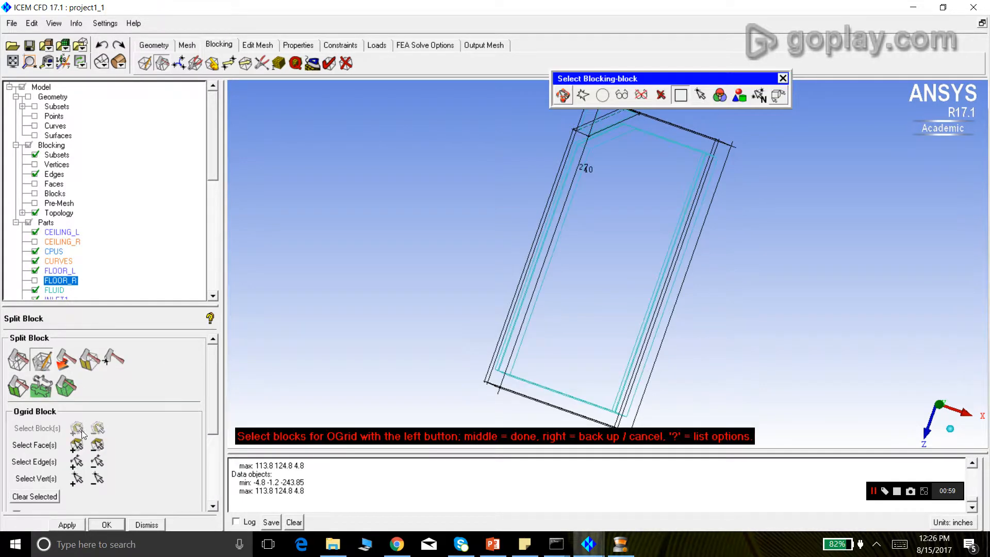
pyautogui.press('F9')
pyautogui.moveTo(562, 214); pyautogui.dragTo(714, 181)
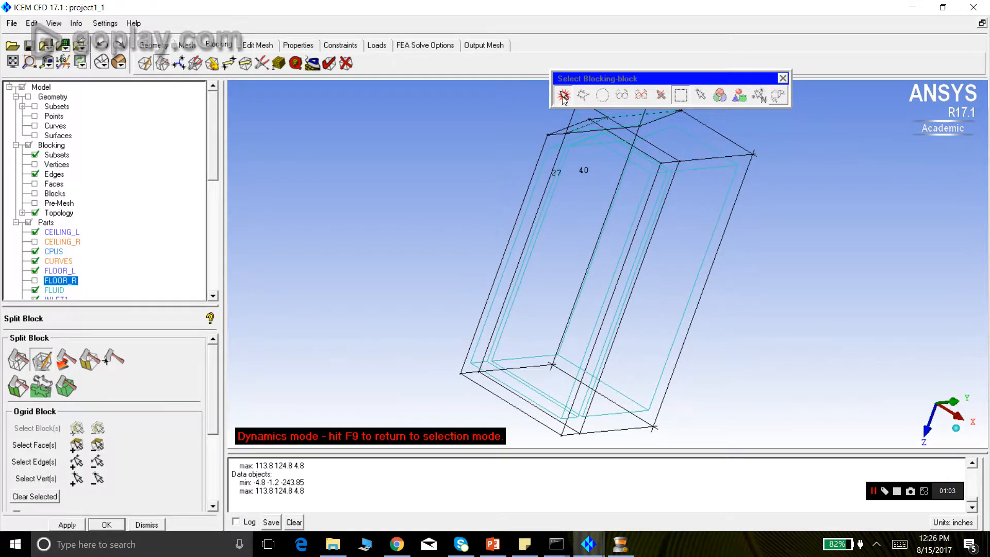
pyautogui.press('F9')
pyautogui.click(489, 346)
pyautogui.click(486, 346)
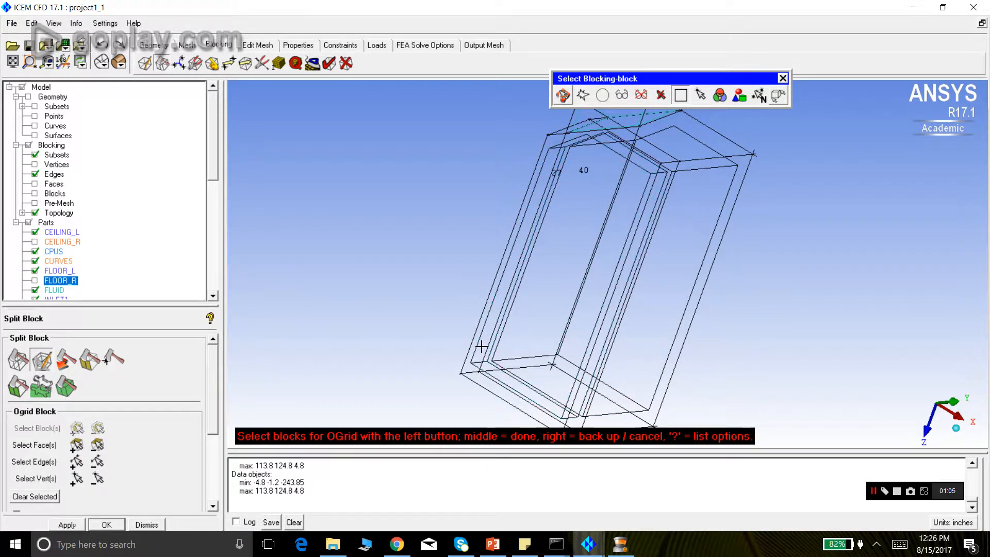
pyautogui.hotkey('ctrl', 'f')
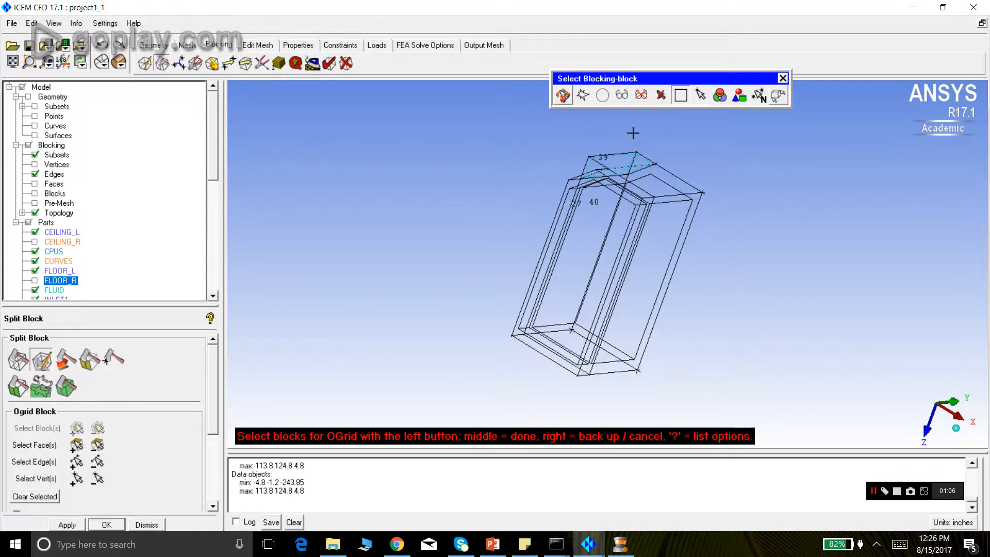
pyautogui.middleClick(518, 177)
# - Add the ceiling face and the opposite floor face of the selected room blocks to the O-grid
pyautogui.moveTo(733, 287); pyautogui.dragTo(546, 299)
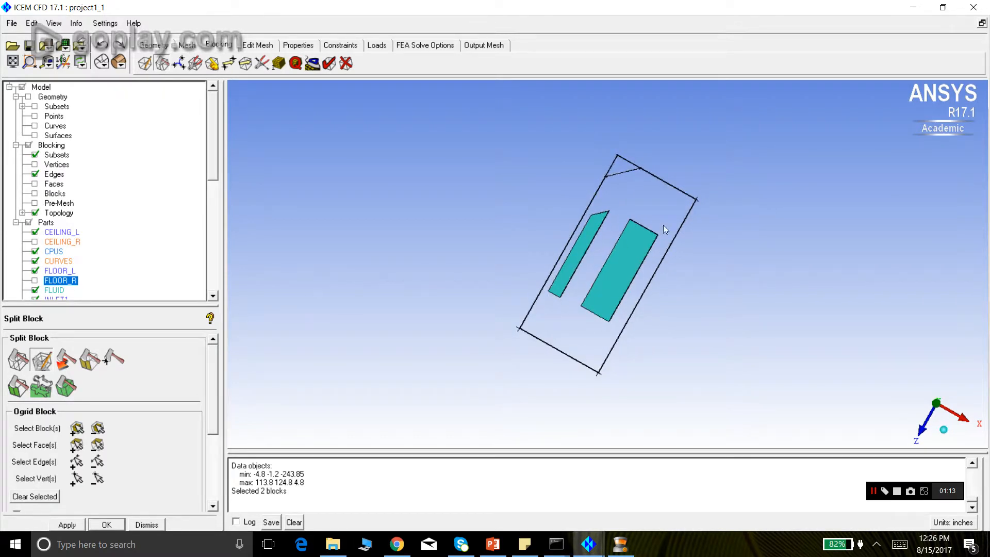
pyautogui.scroll(2, 667, 221)
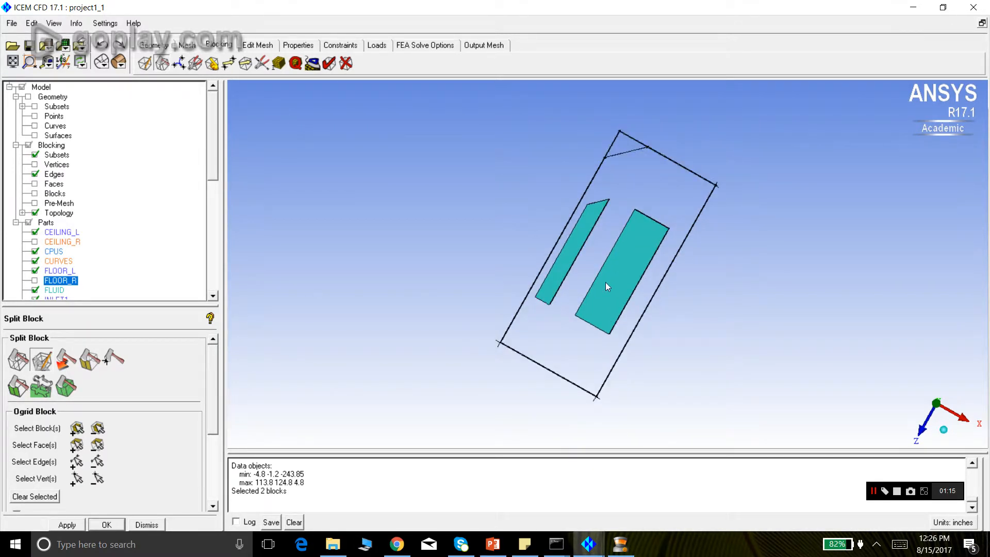
pyautogui.moveTo(605, 282); pyautogui.dragTo(542, 237)
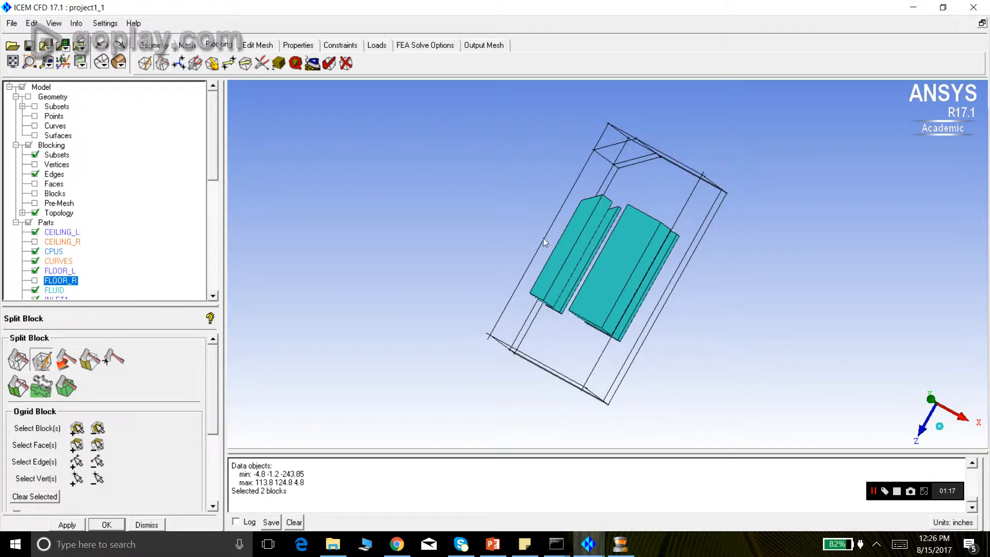
pyautogui.click(77, 446)
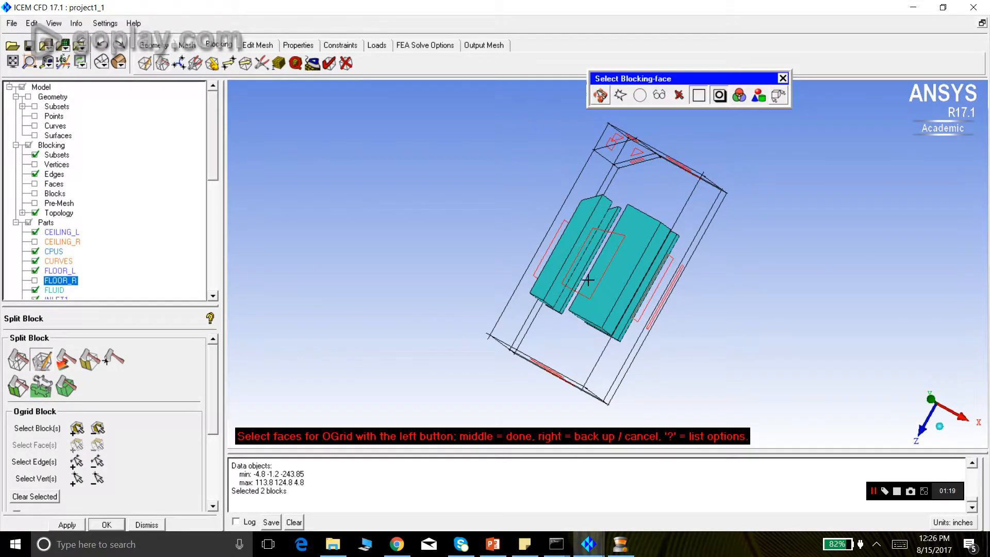
pyautogui.click(588, 298)
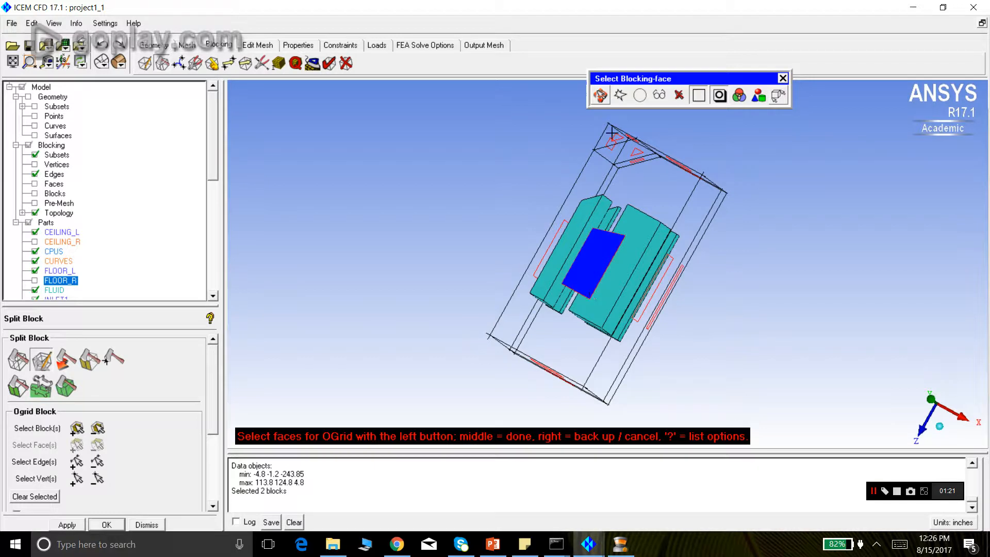
pyautogui.press('F9')
pyautogui.moveTo(762, 273); pyautogui.dragTo(743, 293)
pyautogui.click(603, 101)
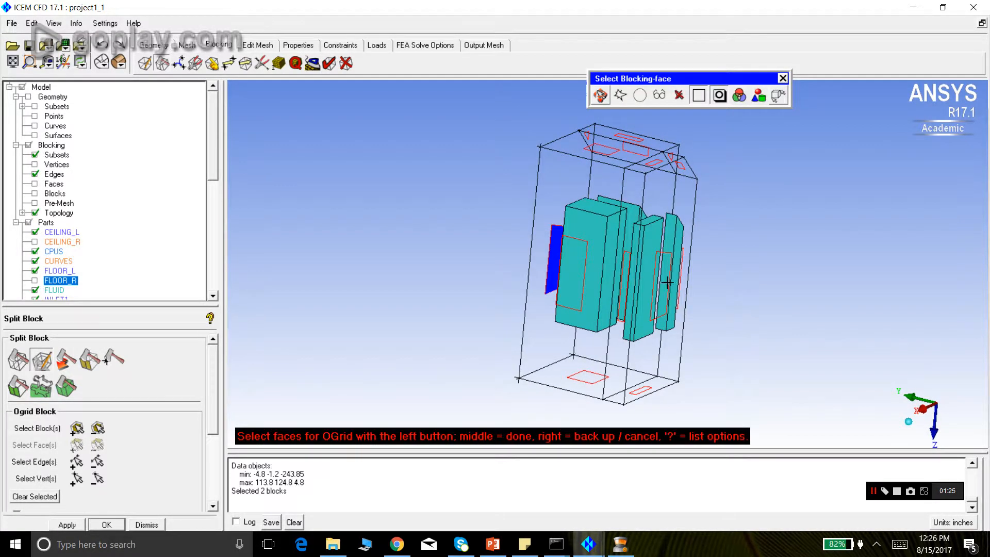
pyautogui.click(652, 315)
pyautogui.click(603, 101)
# - Add the upper and lower faces of the room's +Z end and +X side, and create the O-grid with these faces
pyautogui.moveTo(614, 222); pyautogui.dragTo(771, 230)
pyautogui.click(598, 98)
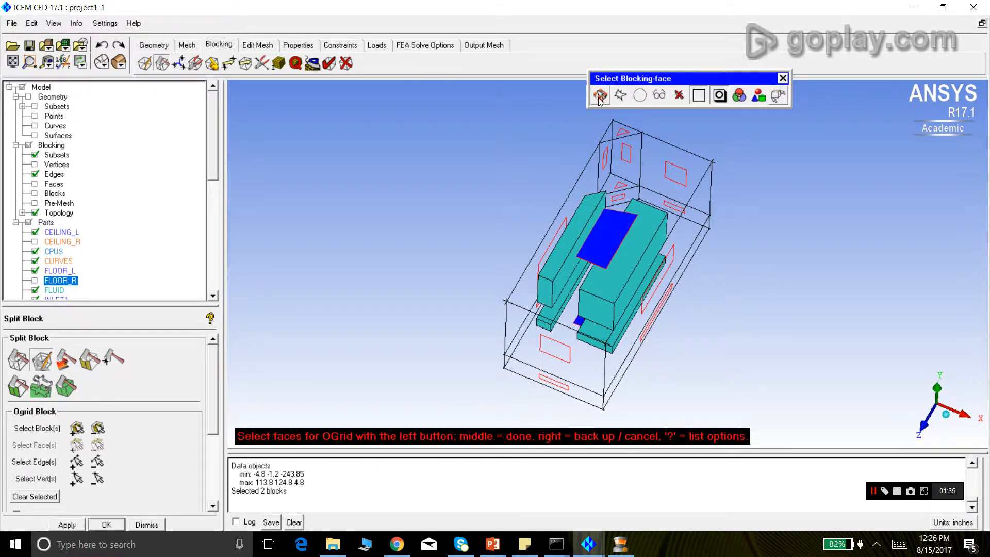
pyautogui.click(556, 350)
pyautogui.click(554, 385)
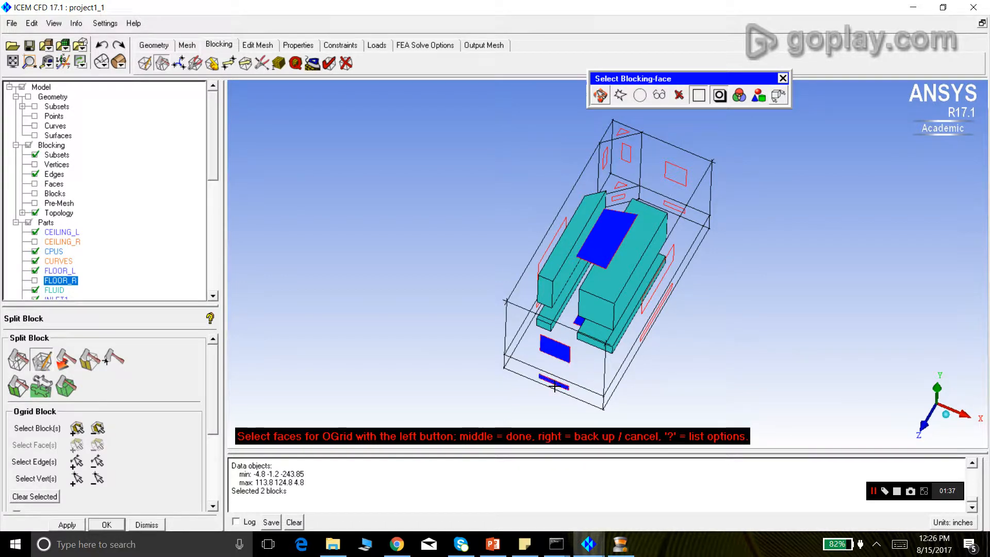
pyautogui.click(641, 296)
pyautogui.click(647, 329)
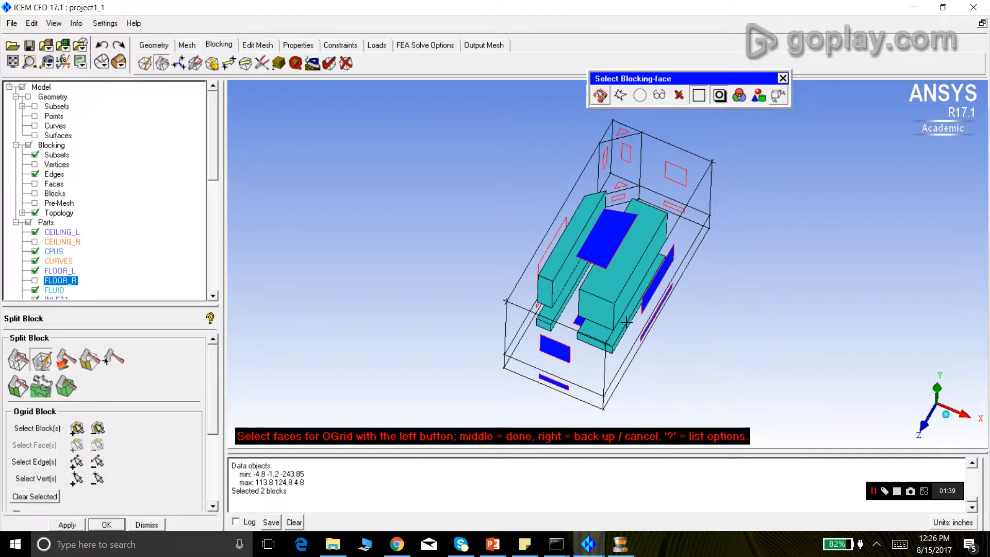
pyautogui.click(601, 96)
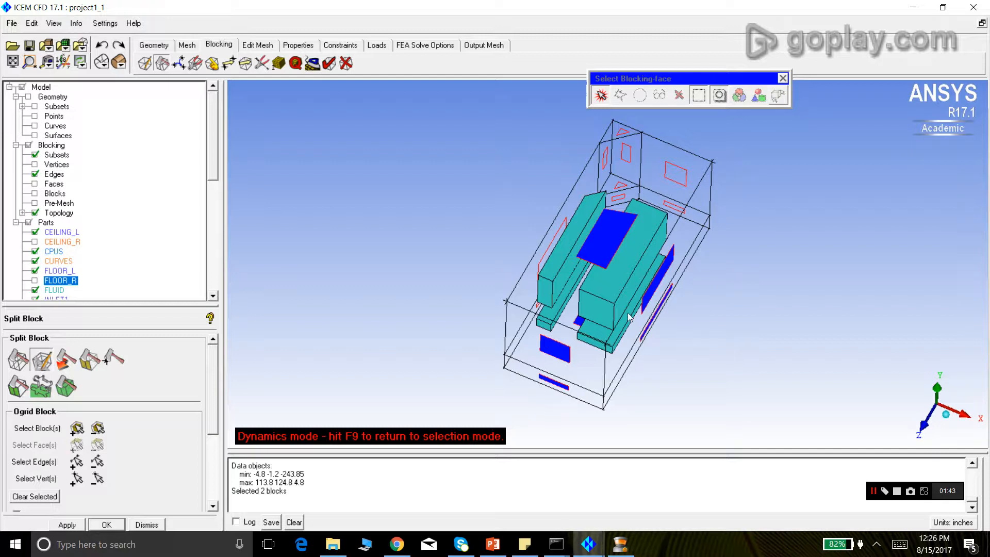
pyautogui.click(600, 99)
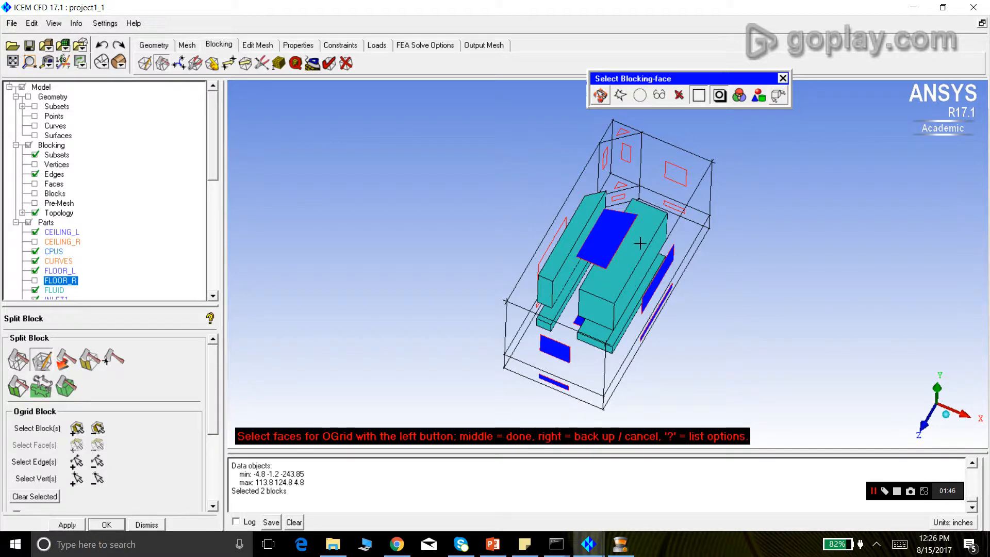
pyautogui.middleClick(509, 172)
pyautogui.click(67, 525)
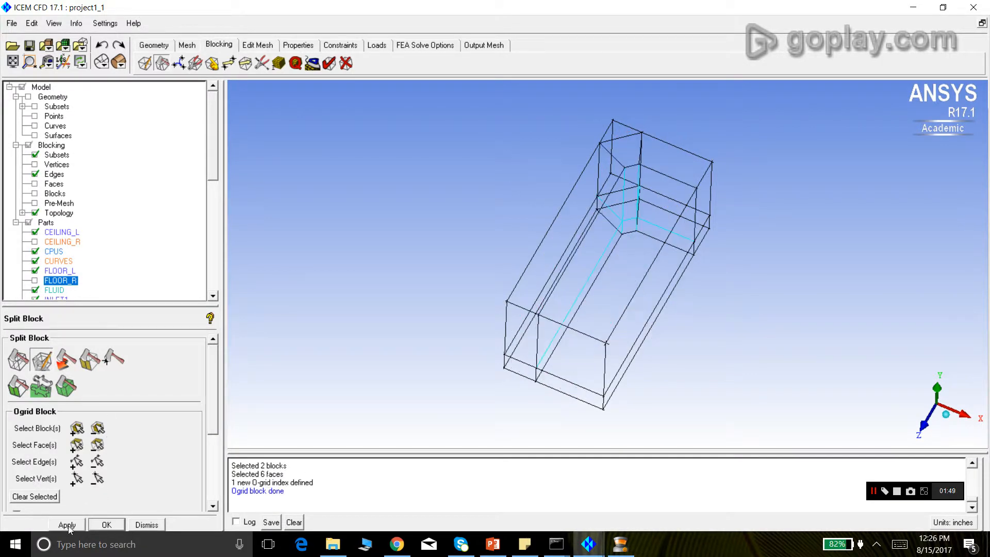
# - Show the geometry curves and compare the O-grid edges around the inlet corner with the nearby desk outlines
pyautogui.moveTo(440, 209); pyautogui.dragTo(456, 315)
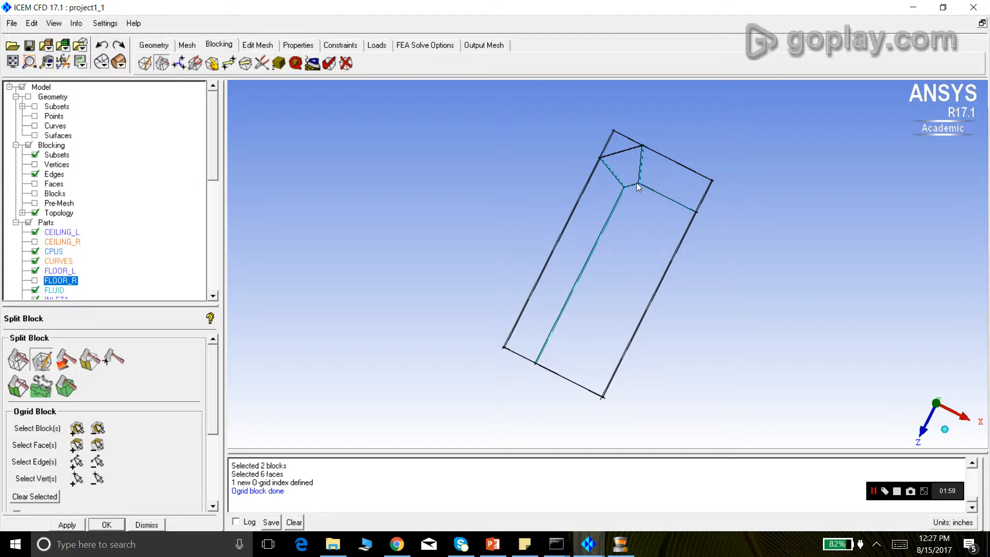
pyautogui.scroll(1, 637, 153)
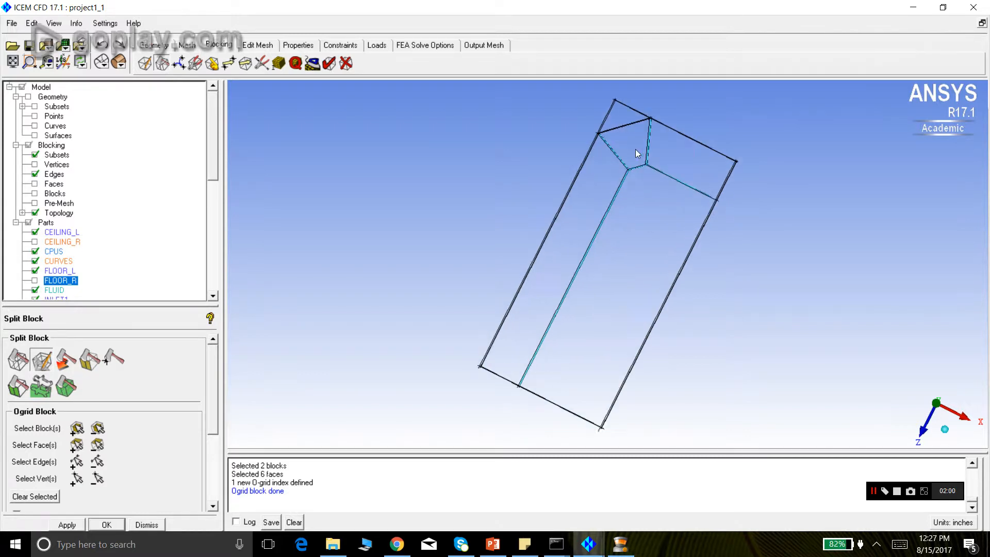
pyautogui.click(35, 126)
pyautogui.scroll(3, 672, 146)
pyautogui.scroll(-2, 647, 176)
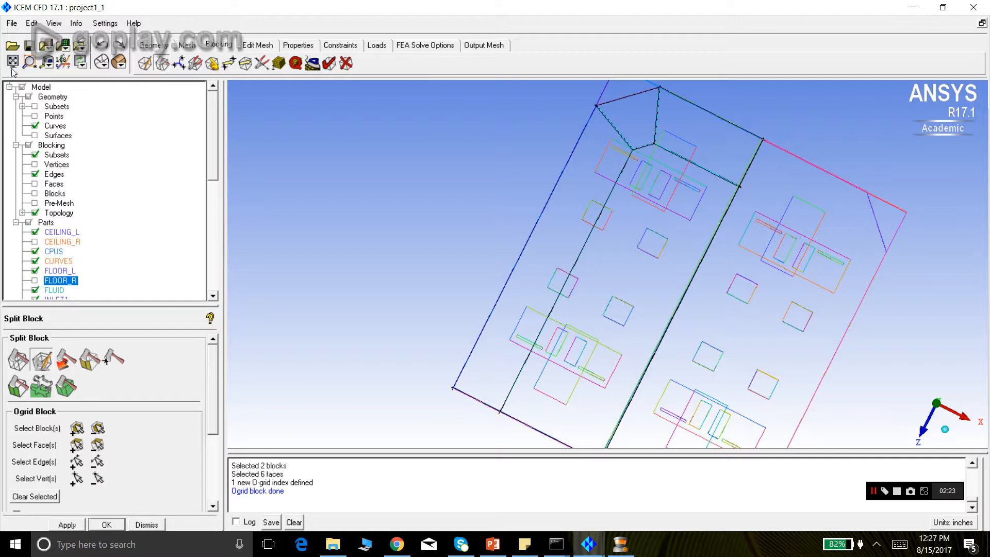
pyautogui.click(30, 63)
pyautogui.moveTo(593, 108); pyautogui.dragTo(717, 197)
pyautogui.scroll(-4, 505, 213)
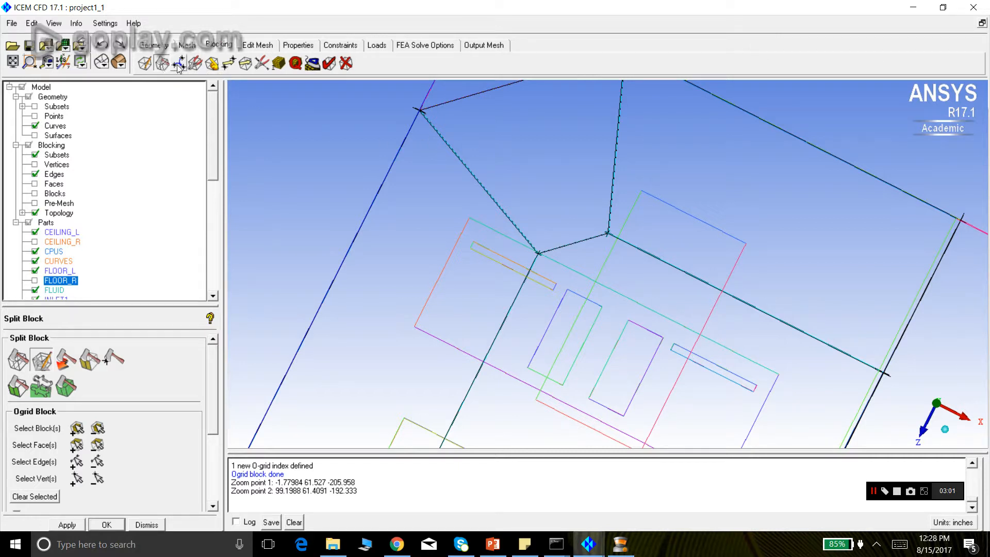
# - Rescale the O-grid of all visible blocks with an offset of 0.9, using its diagonal edge at the inlet corner
pyautogui.click(195, 62)
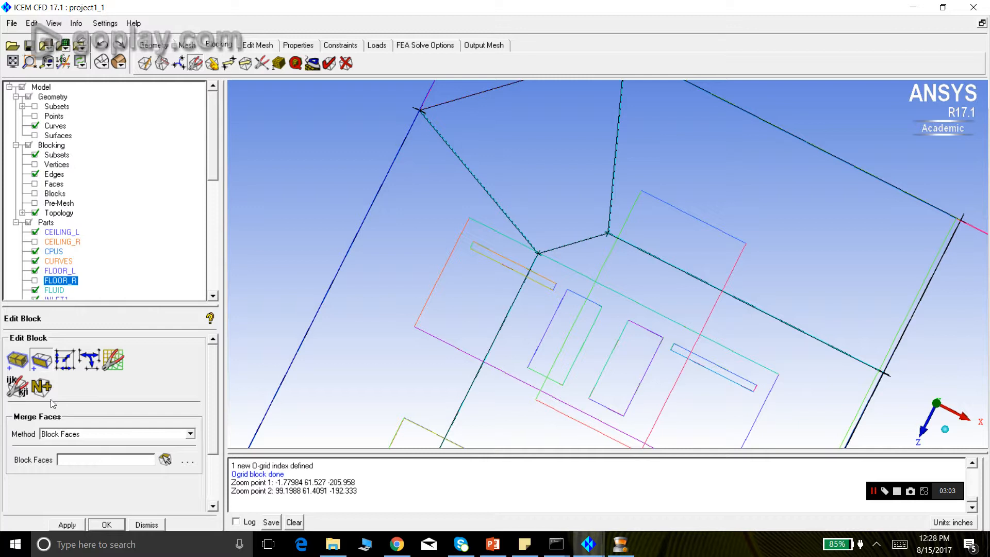
pyautogui.click(62, 368)
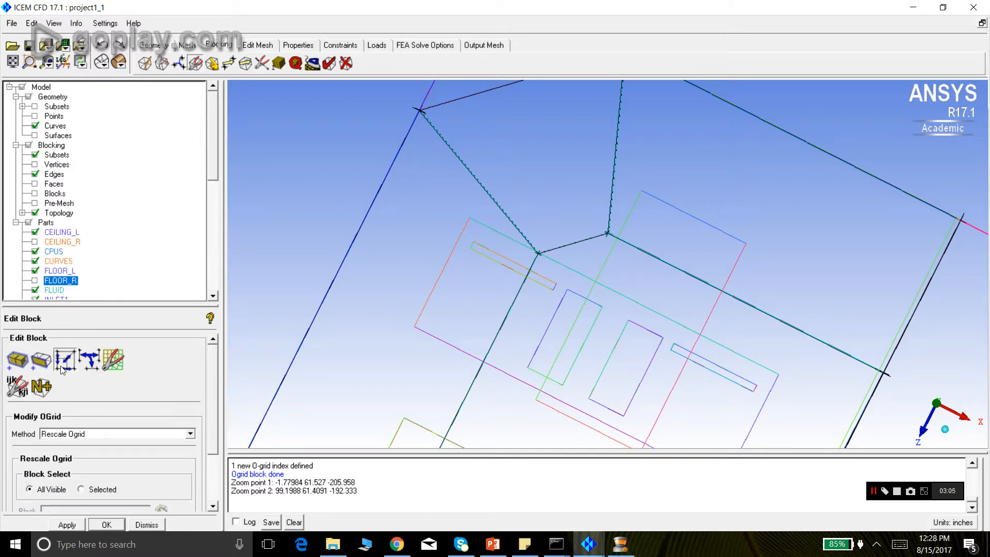
pyautogui.moveTo(215, 440); pyautogui.dragTo(215, 488)
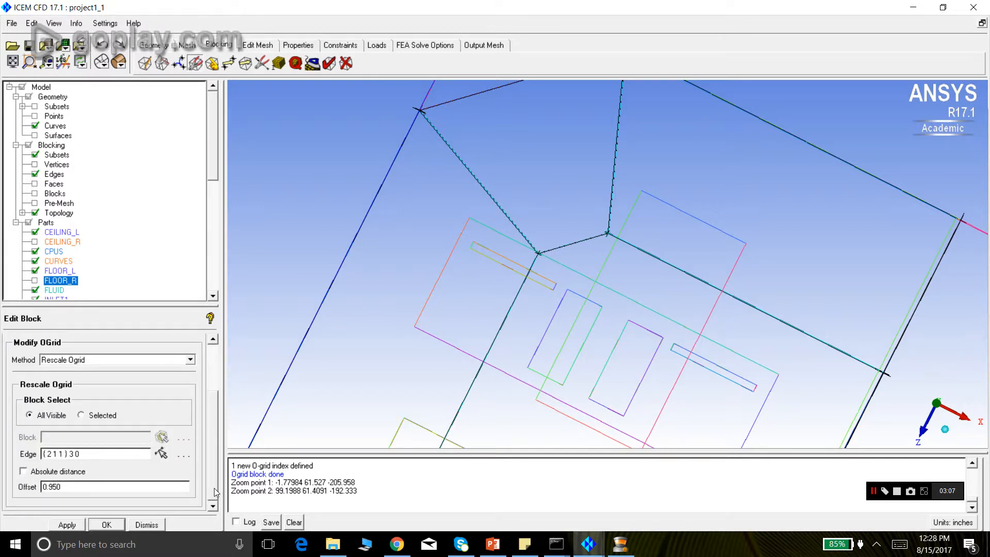
pyautogui.click(162, 453)
pyautogui.click(502, 217)
pyautogui.click(72, 488)
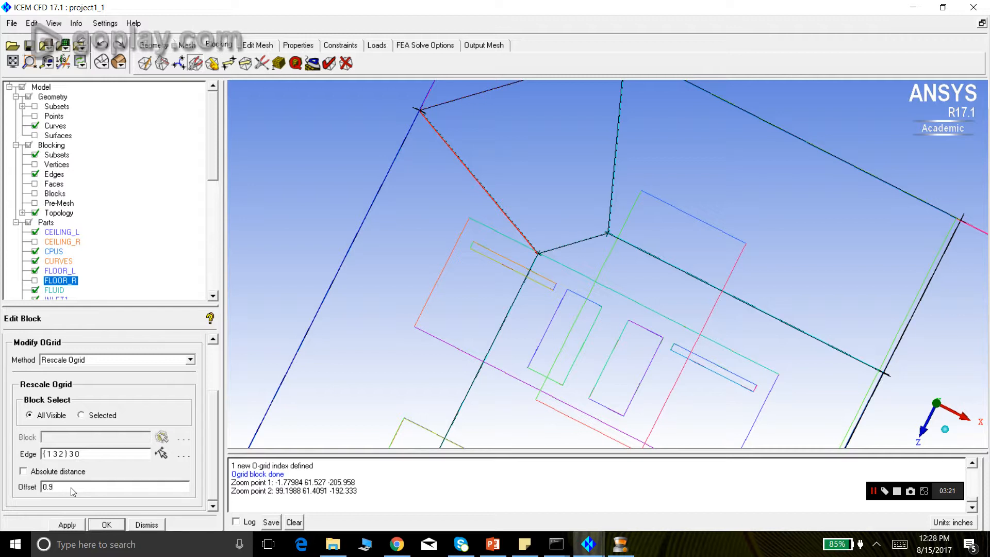
pyautogui.click(67, 526)
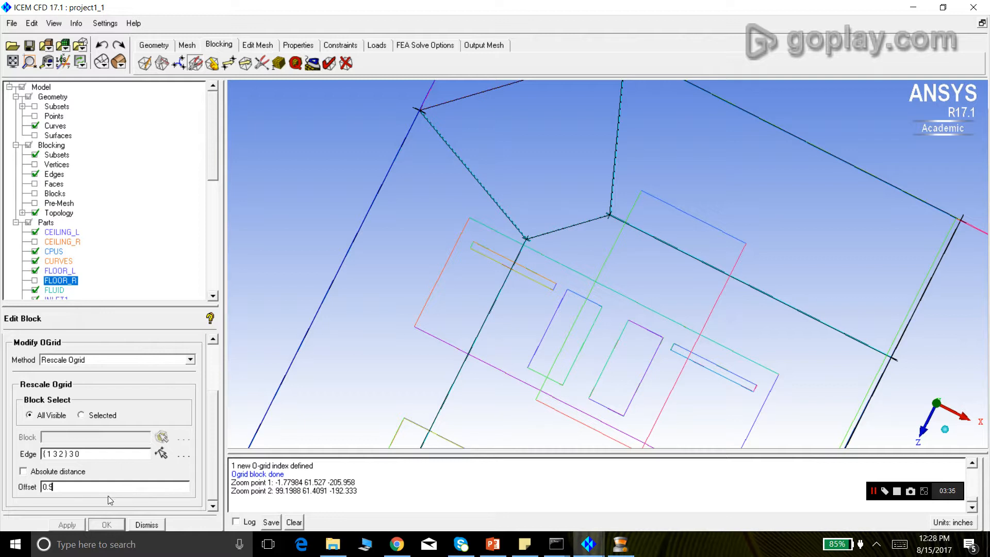
# - Repeat the O-grid rescale four more times at offset 0.9, bringing its long edge toward the nearest desk's outer side
pyautogui.write('0')
pyautogui.click(73, 526)
pyautogui.press('BackSpace')
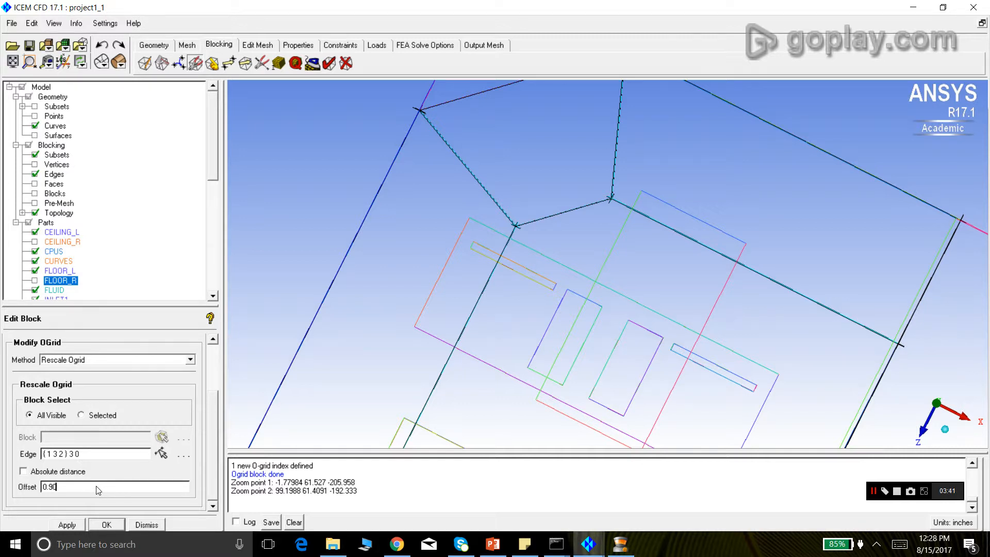
pyautogui.click(69, 526)
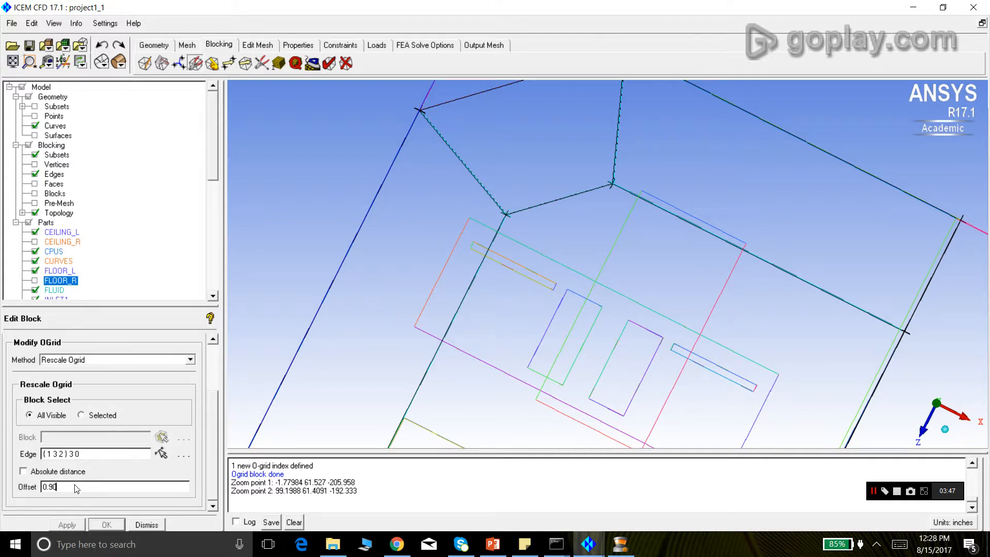
pyautogui.press('BackSpace')
pyautogui.click(61, 525)
pyautogui.click(87, 487)
pyautogui.write('0')
pyautogui.click(68, 525)
# - Fine-tune the O-grid by rescaling with offset 0.95 and with 0.98 so its long edge meets the desk's outer side
pyautogui.click(77, 493)
pyautogui.press('BackSpace')
pyautogui.write('5')
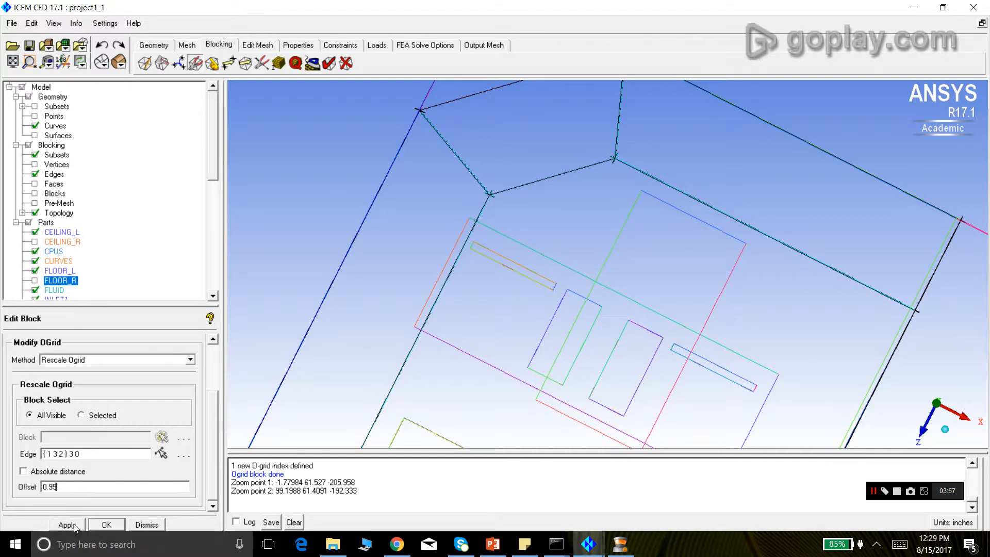
pyautogui.click(68, 525)
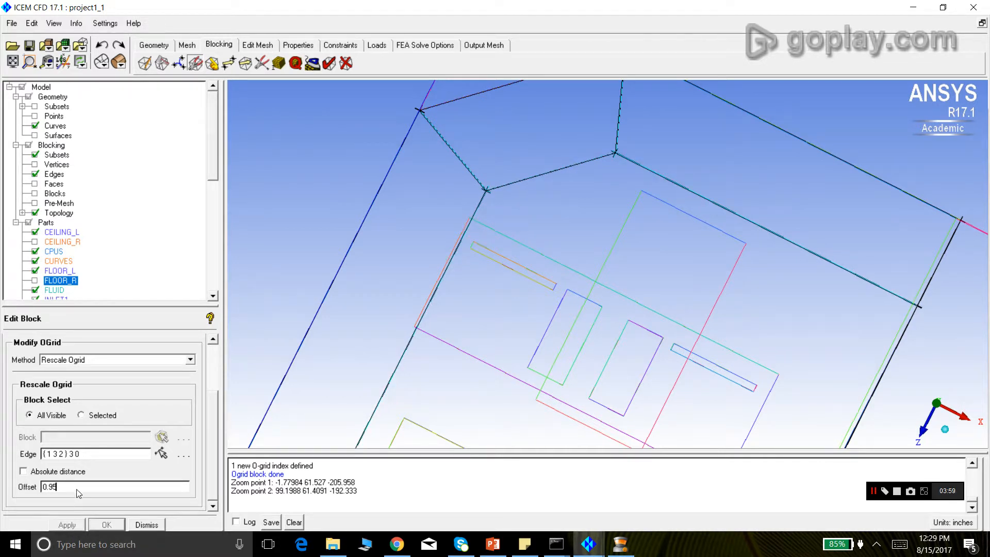
pyautogui.press('BackSpace')
pyautogui.write('8')
pyautogui.click(66, 524)
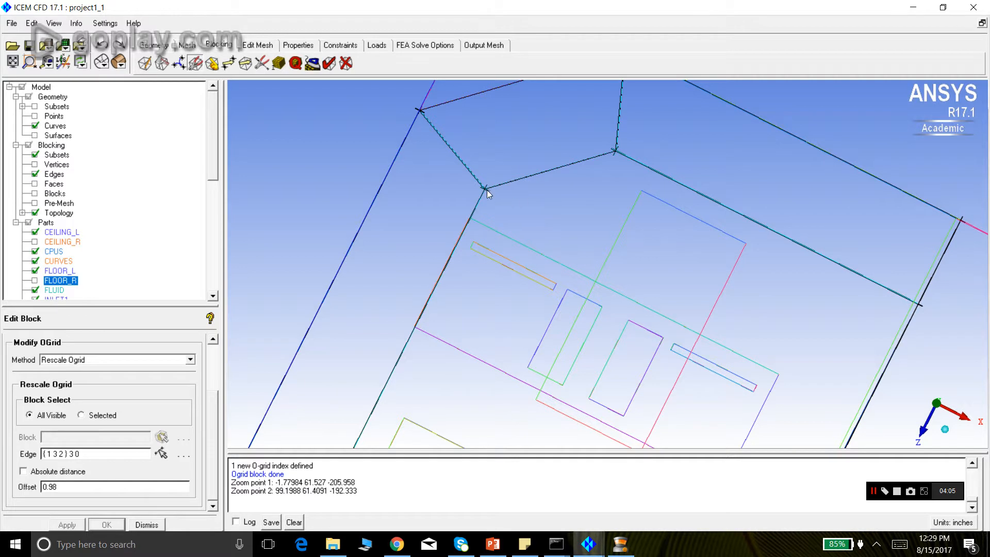
# - Rescale the O-grid of all visible blocks with offset 0.980 to refine its fit to the desk's outer side
pyautogui.moveTo(450, 147); pyautogui.dragTo(475, 180)
pyautogui.moveTo(465, 234); pyautogui.dragTo(465, 234)
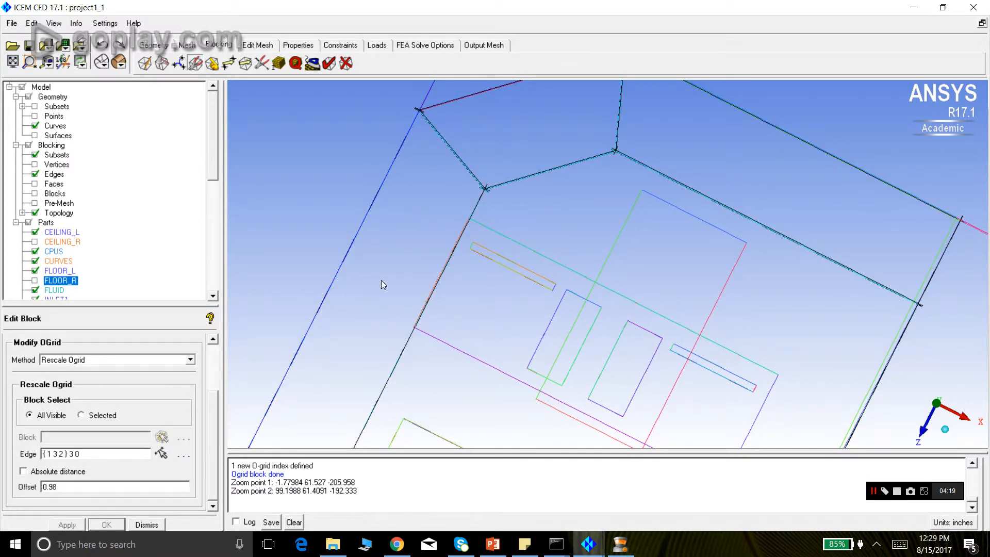
pyautogui.click(85, 488)
pyautogui.write('0')
pyautogui.click(77, 525)
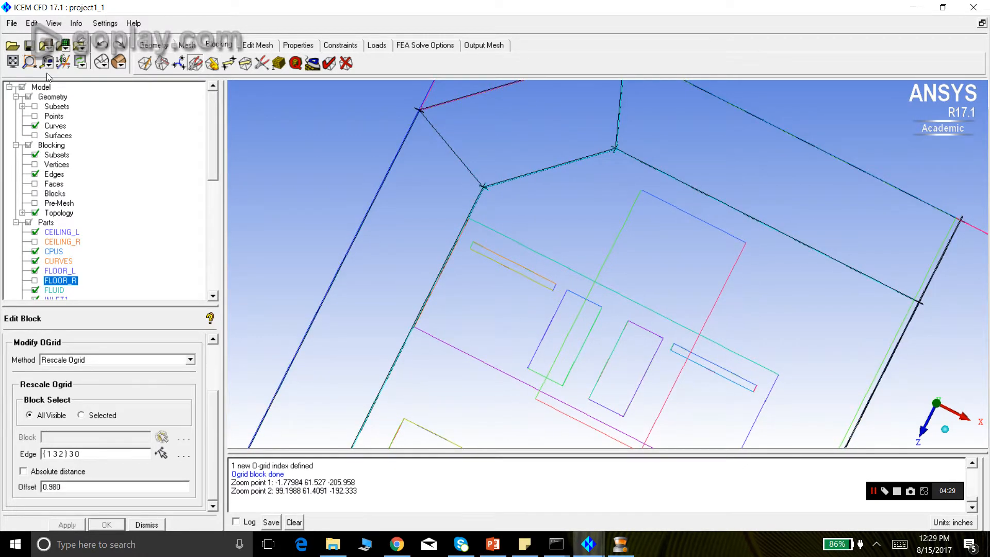
# - Examine the whole room in plan view and compare the O-grid edges around the inlet corner with the desk outlines
pyautogui.click(54, 23)
pyautogui.click(65, 68)
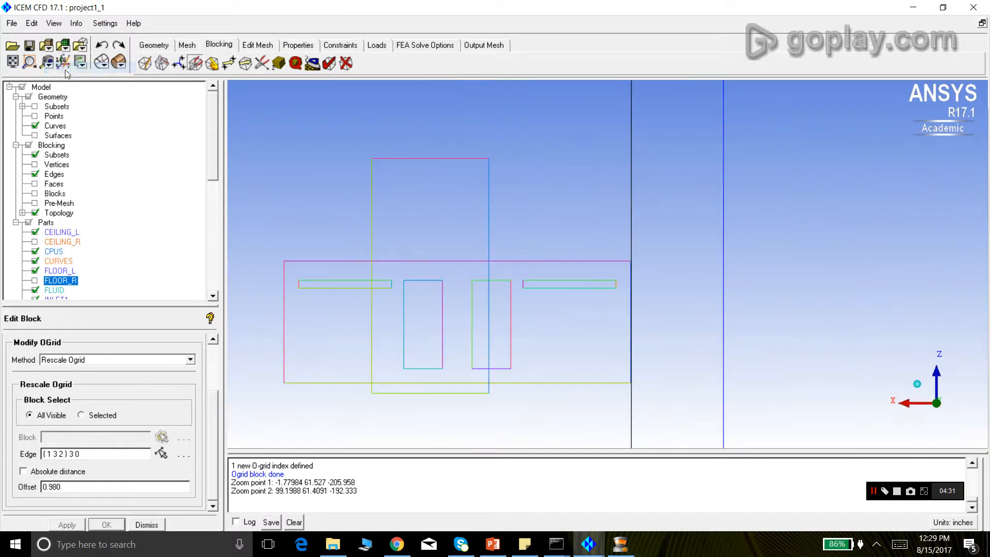
pyautogui.scroll(-5, 437, 213)
pyautogui.scroll(-5, 438, 213)
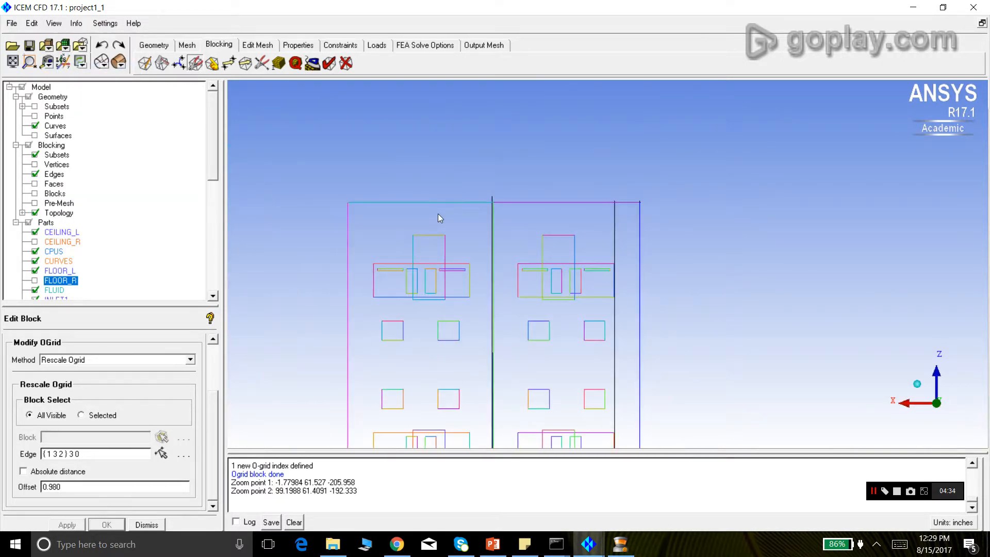
pyautogui.click(29, 62)
pyautogui.moveTo(524, 311); pyautogui.dragTo(718, 434)
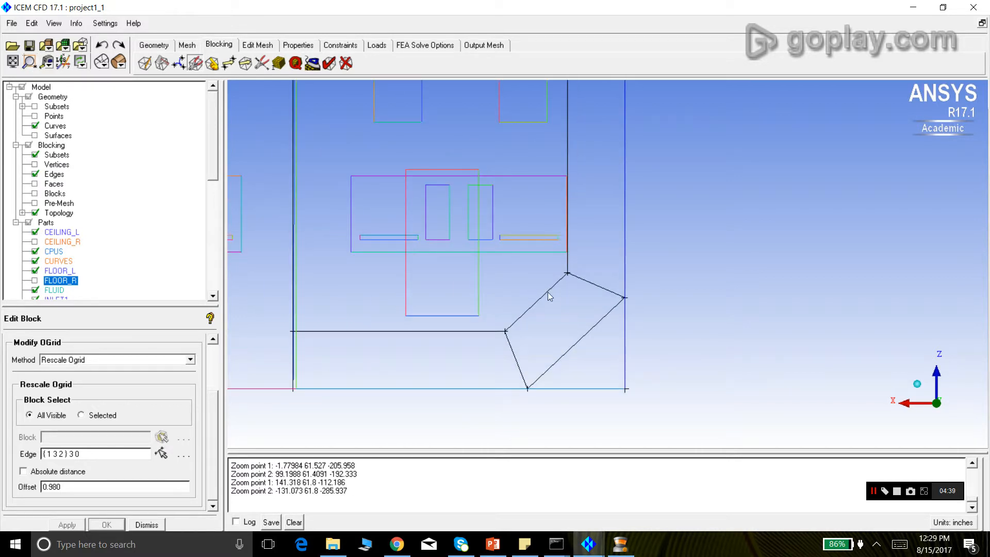
pyautogui.scroll(-1, 574, 284)
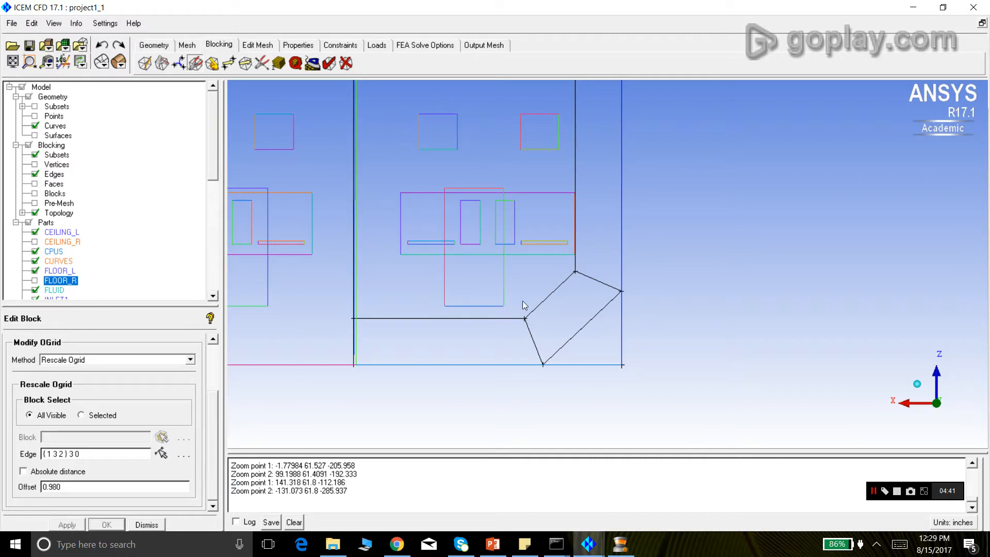
pyautogui.scroll(-1, 566, 261)
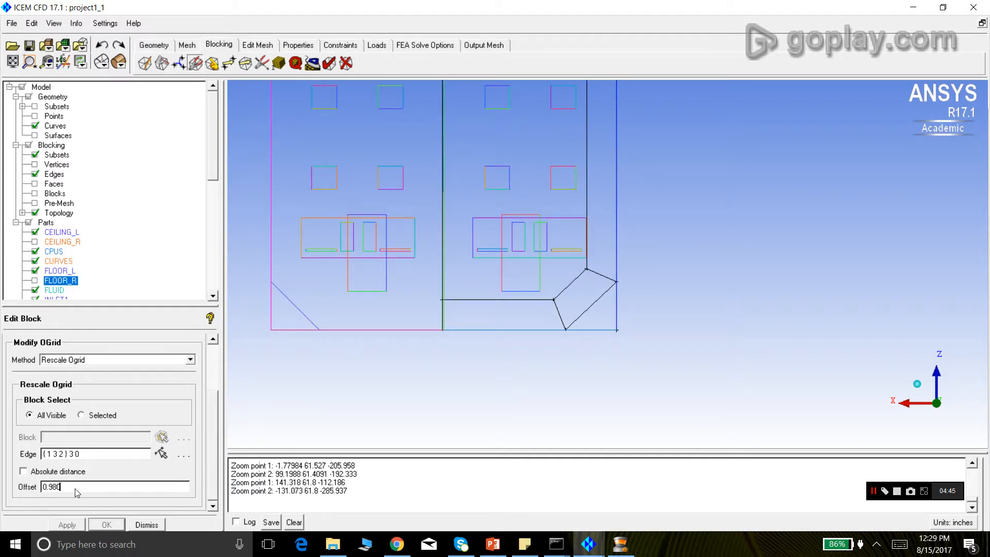
# - Rescale the O-grid once more with offset 0.98 and finish the block editing
pyautogui.press('BackSpace')
pyautogui.click(67, 525)
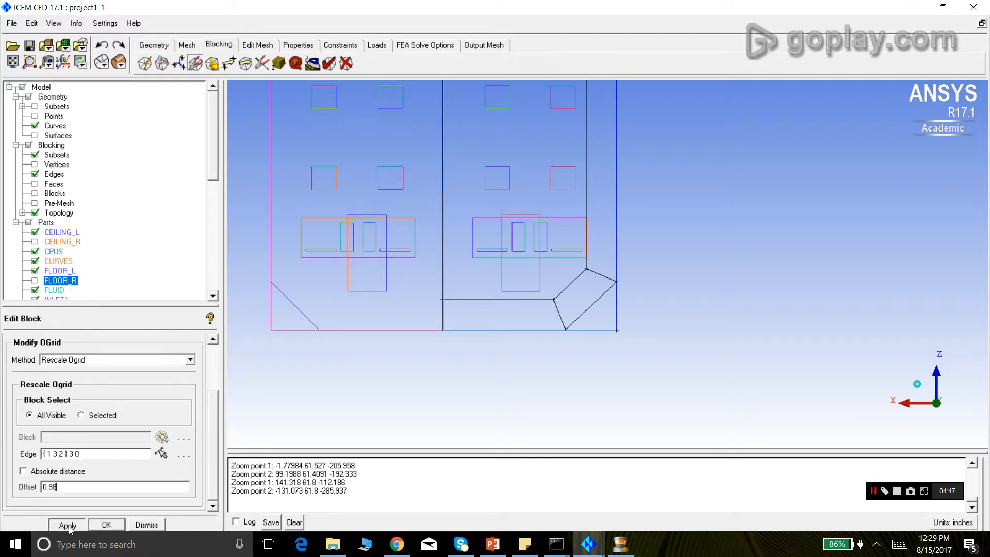
pyautogui.scroll(-1, 627, 199)
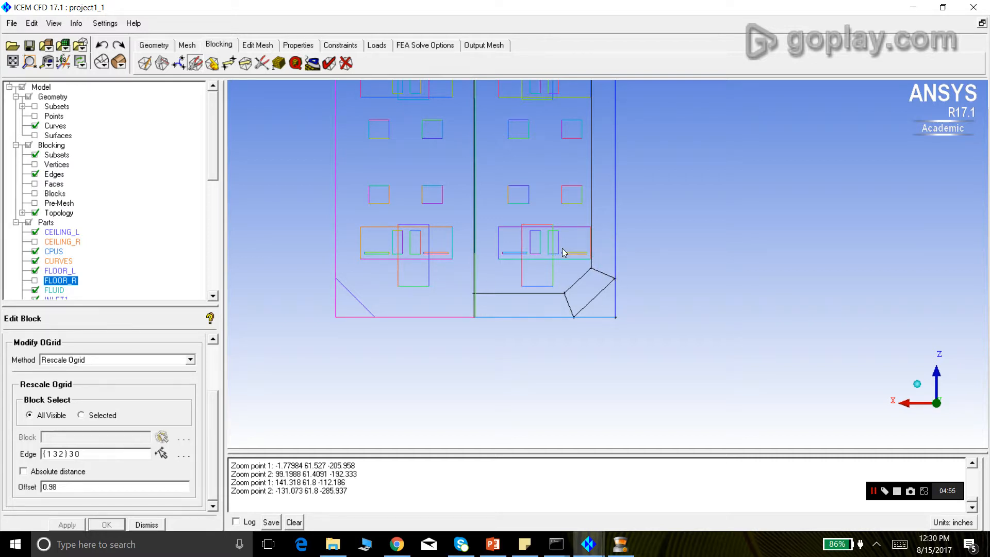
pyautogui.click(147, 524)
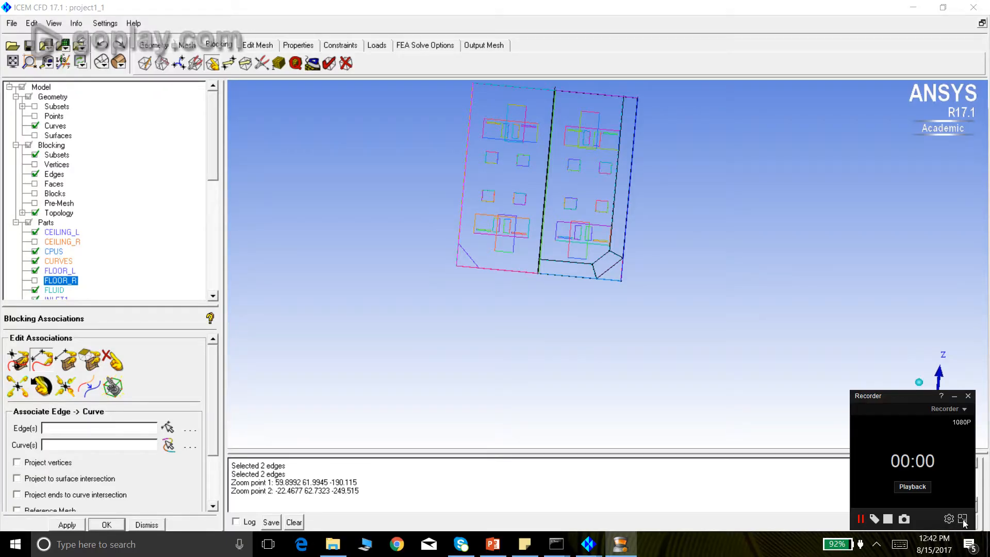
pyautogui.click(963, 520)
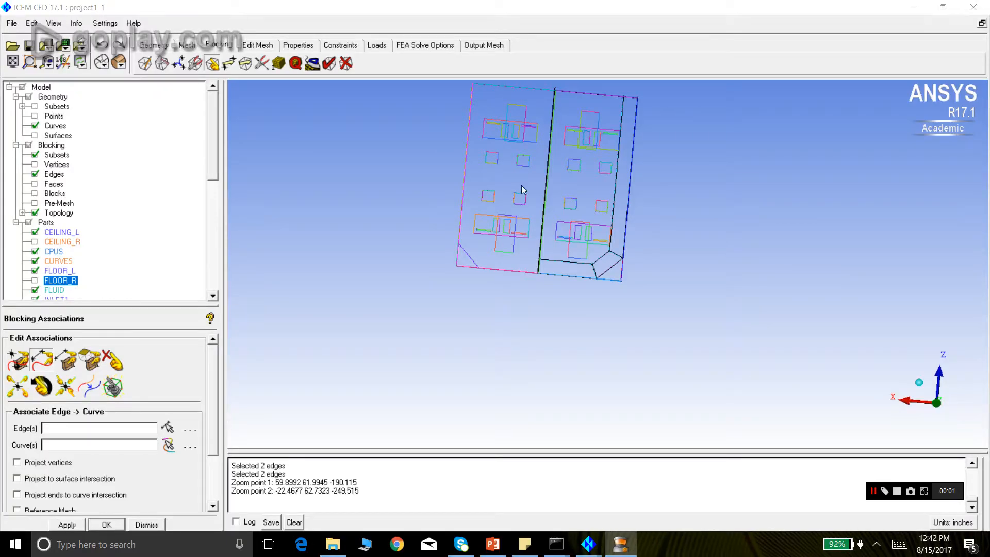
# - Associate blocking edge 106-110, the inlet triangle's short side along X, with the geometry curve it lies on
pyautogui.click(30, 63)
pyautogui.moveTo(550, 215); pyautogui.dragTo(693, 319)
pyautogui.scroll(-1, 598, 303)
pyautogui.moveTo(596, 335); pyautogui.dragTo(495, 363)
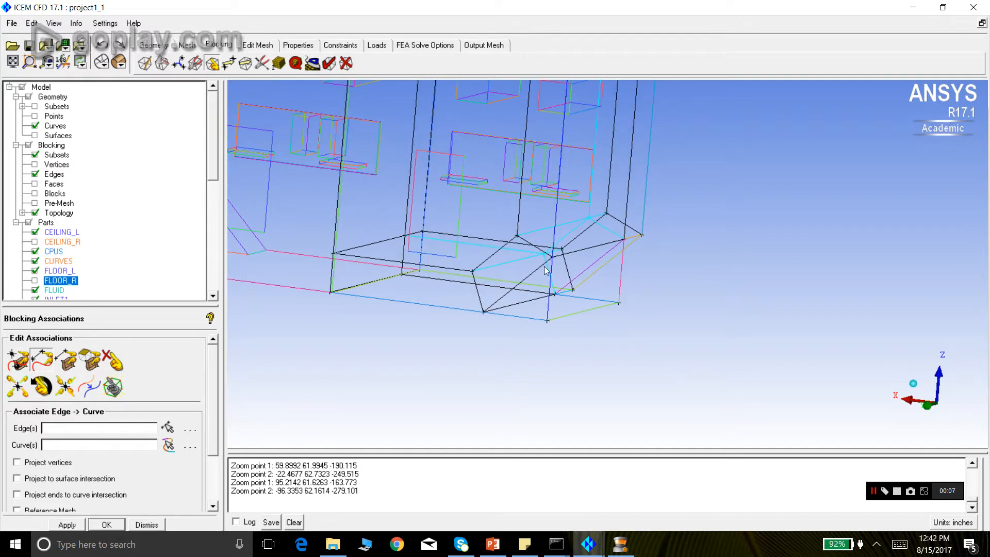
pyautogui.moveTo(643, 288); pyautogui.dragTo(602, 269)
pyautogui.scroll(-2, 645, 308)
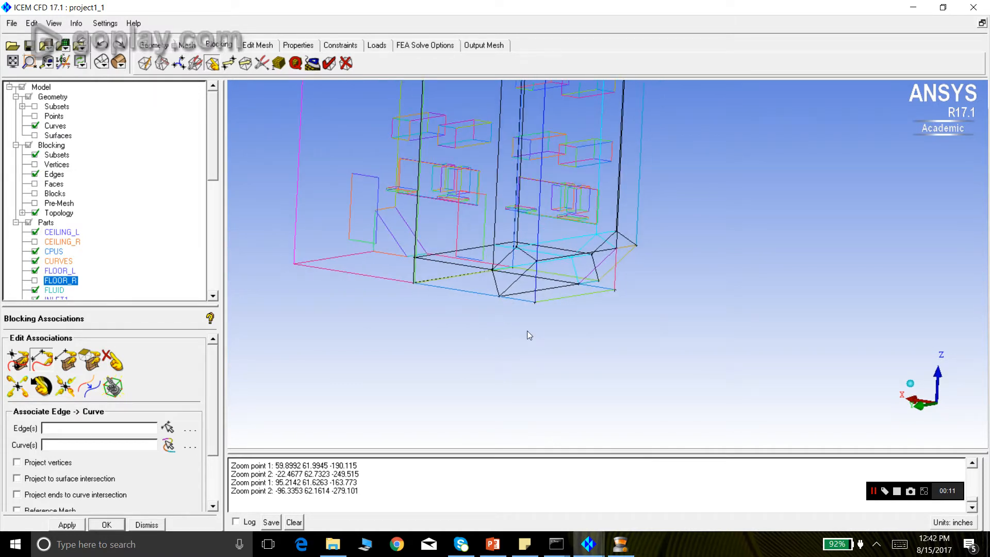
pyautogui.moveTo(527, 330); pyautogui.dragTo(540, 345)
pyautogui.click(167, 428)
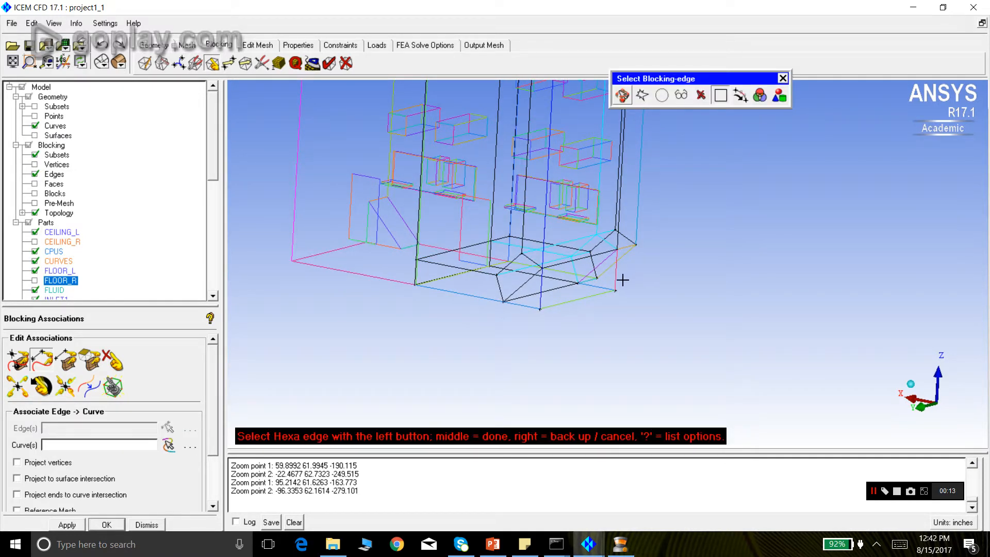
pyautogui.click(598, 288)
pyautogui.middleClick(621, 302)
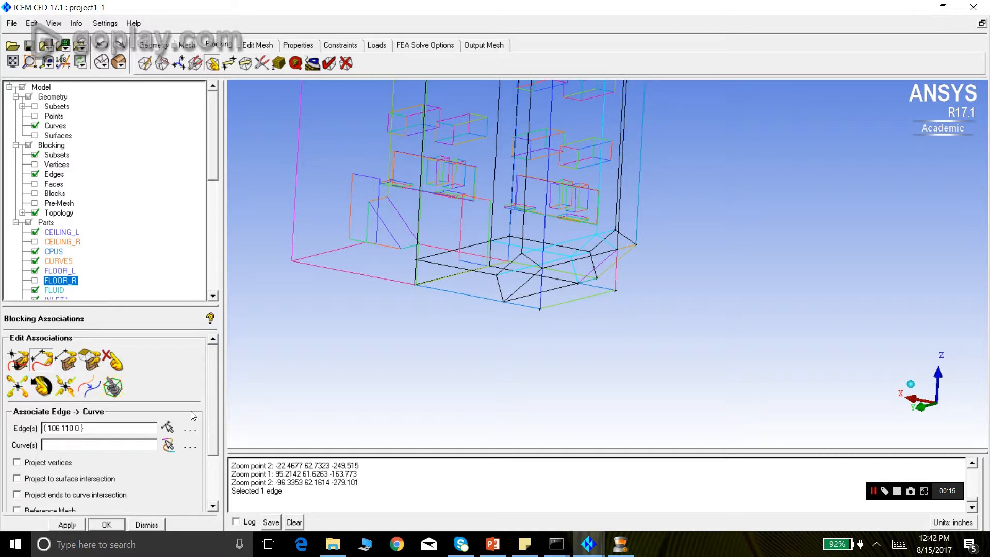
pyautogui.click(168, 445)
pyautogui.click(605, 287)
pyautogui.middleClick(656, 314)
pyautogui.click(68, 524)
# - Associate blocking edge 106-109, the inlet triangle's short side along Z, with its matching geometry curve
pyautogui.click(167, 427)
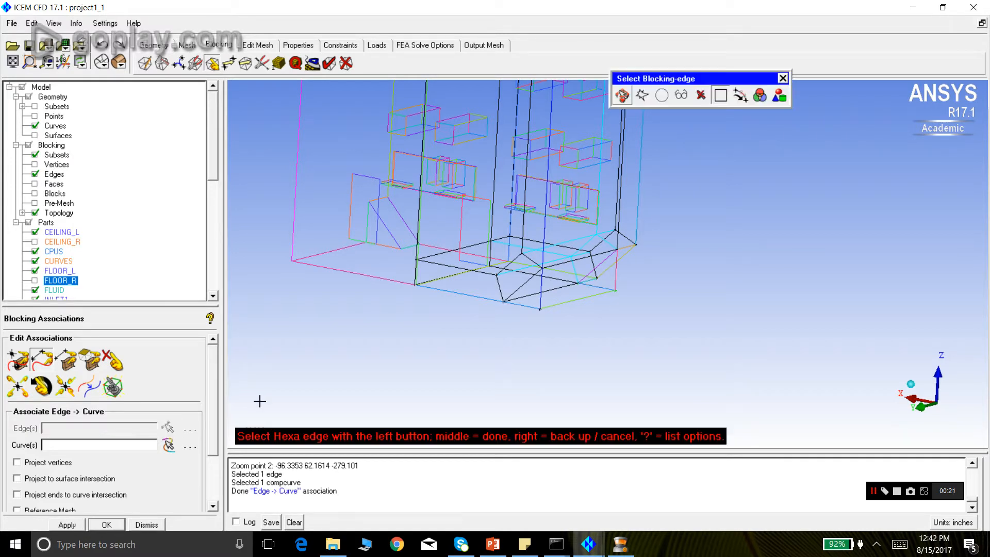
pyautogui.middleClick(629, 303)
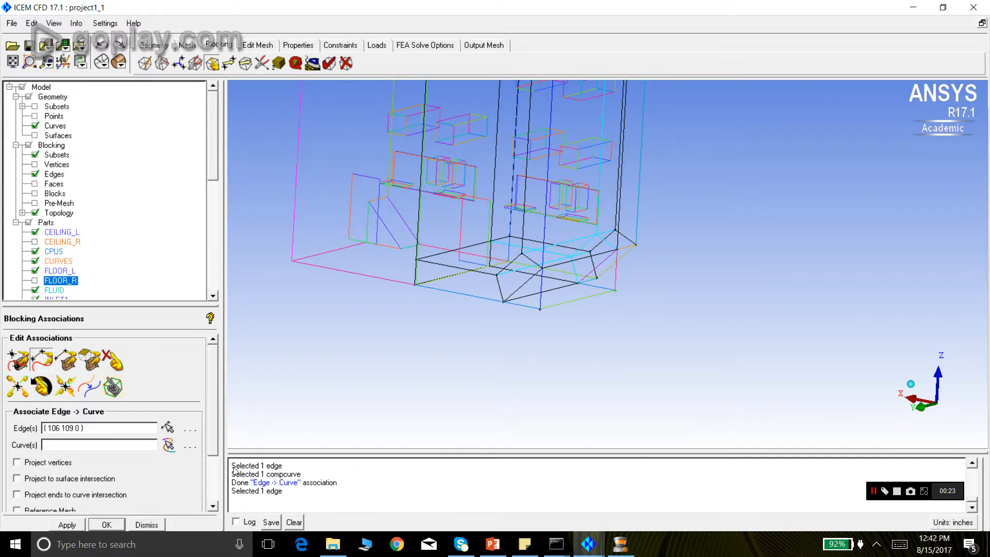
pyautogui.click(612, 271)
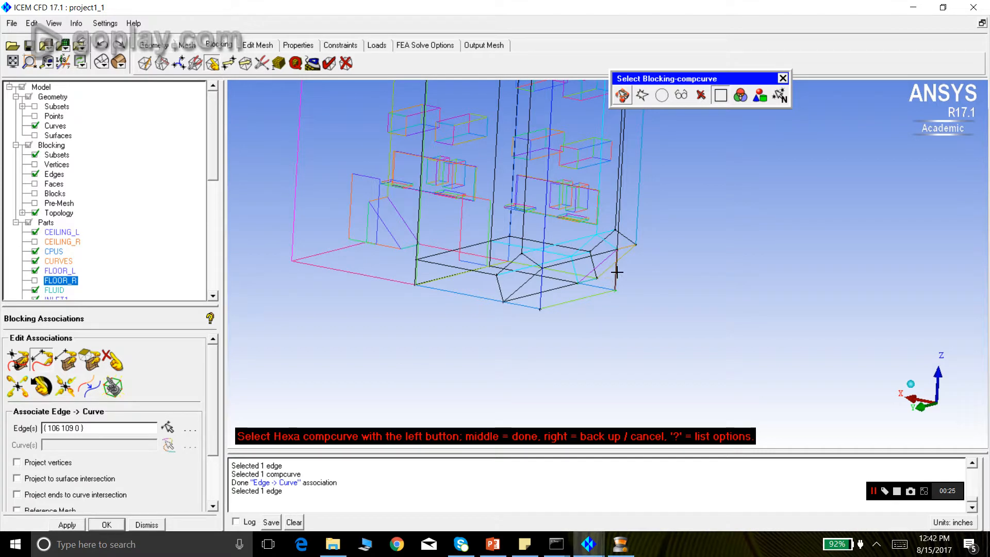
pyautogui.middleClick(637, 344)
pyautogui.click(67, 524)
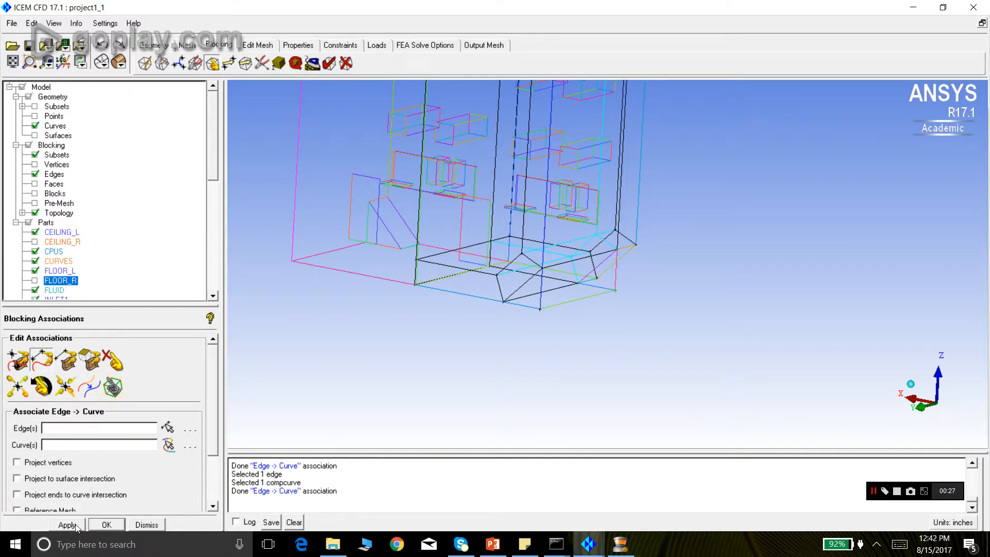
# - Associate the inlet triangle's diagonal edge 109-110 with the diagonal curve crv.84
pyautogui.click(168, 427)
pyautogui.click(601, 261)
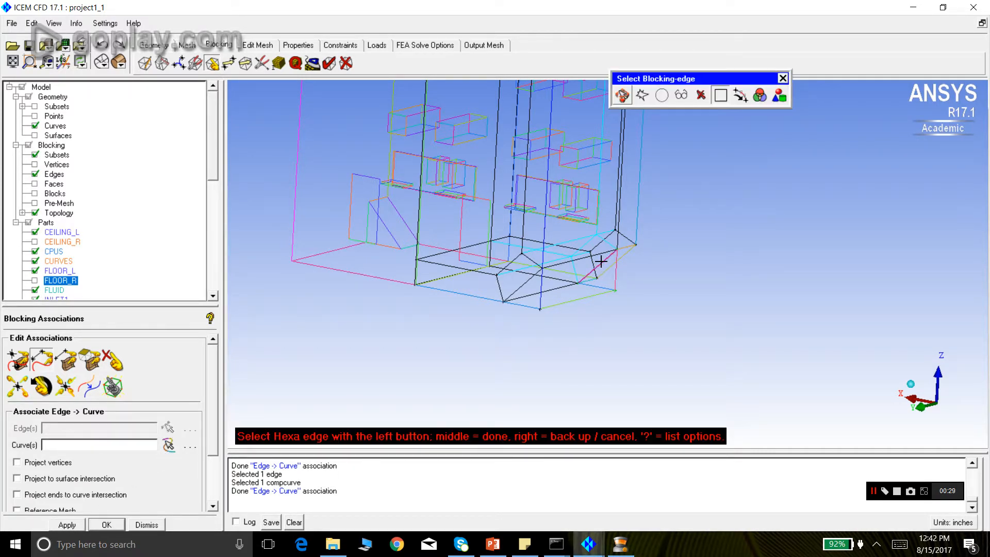
pyautogui.middleClick(653, 303)
pyautogui.click(170, 445)
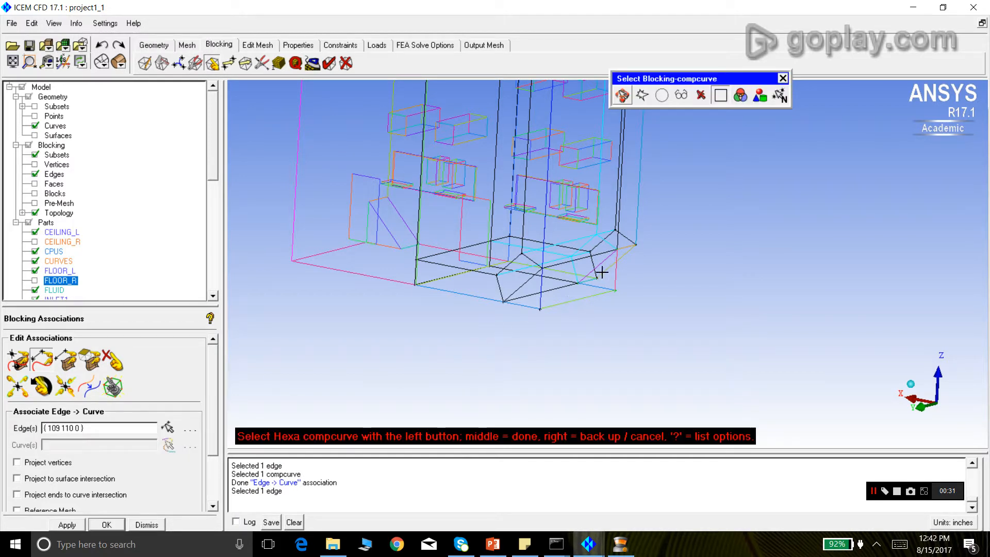
pyautogui.middleClick(660, 303)
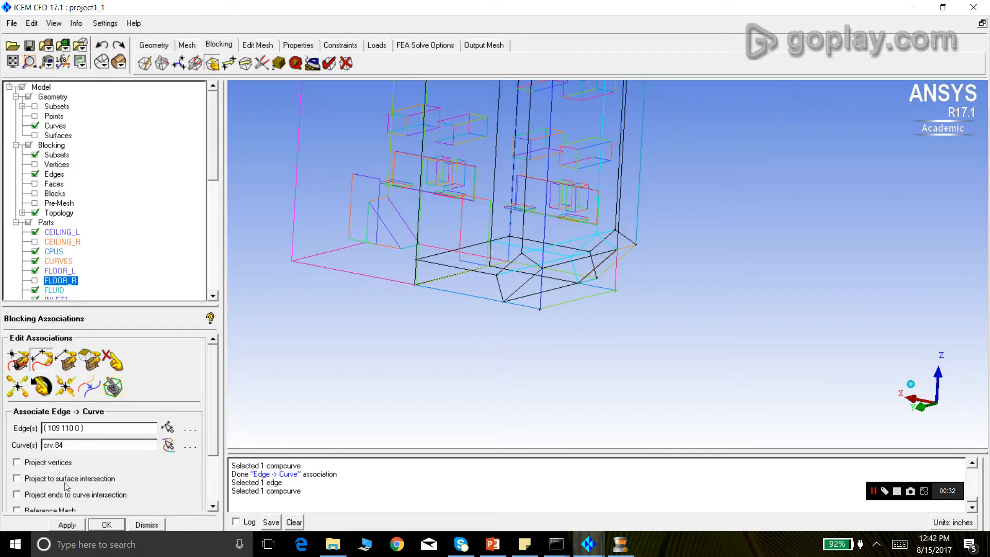
pyautogui.click(70, 527)
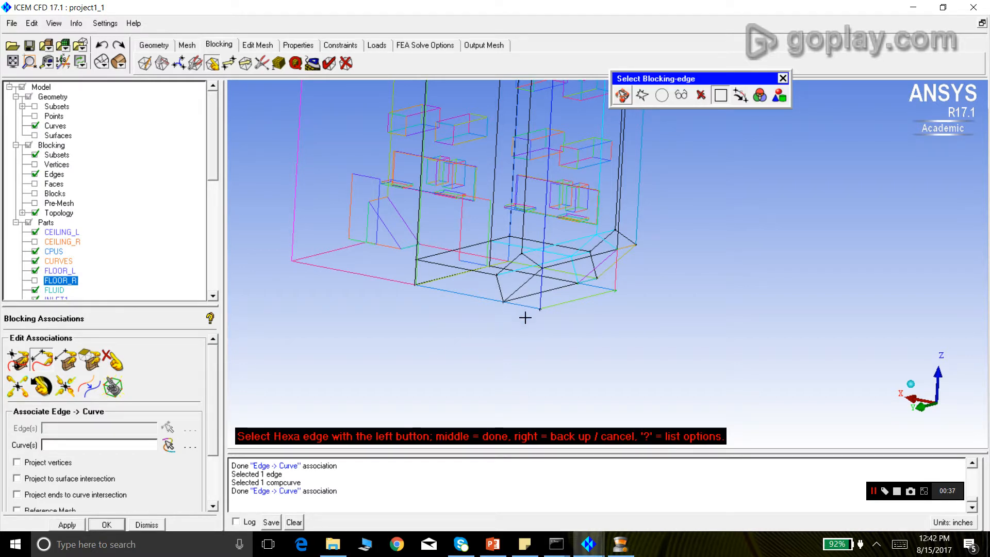
# - Associate edges 86-41 and 25-86, along X on the face opposite the inlet, with the room's end curve there
pyautogui.click(454, 294)
pyautogui.click(515, 304)
pyautogui.middleClick(490, 348)
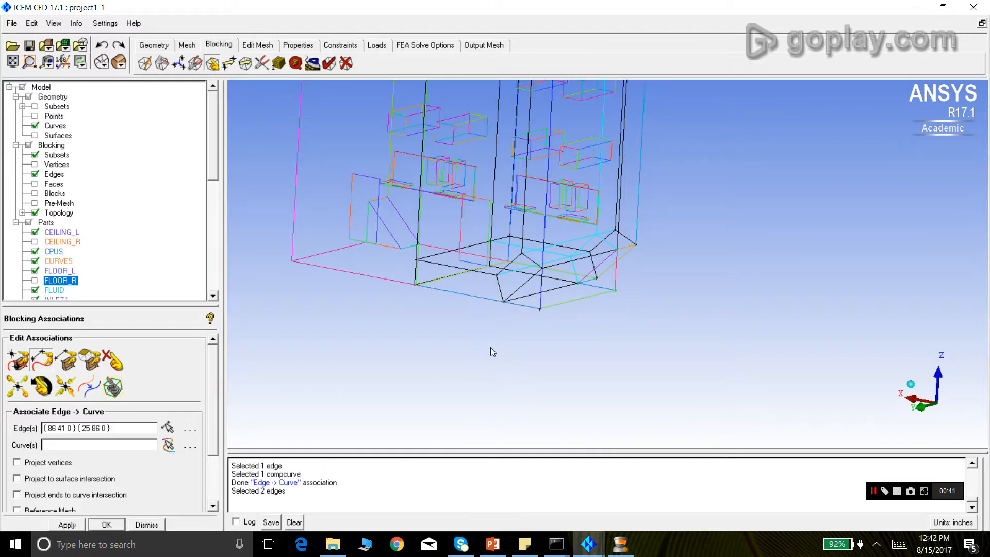
pyautogui.click(169, 444)
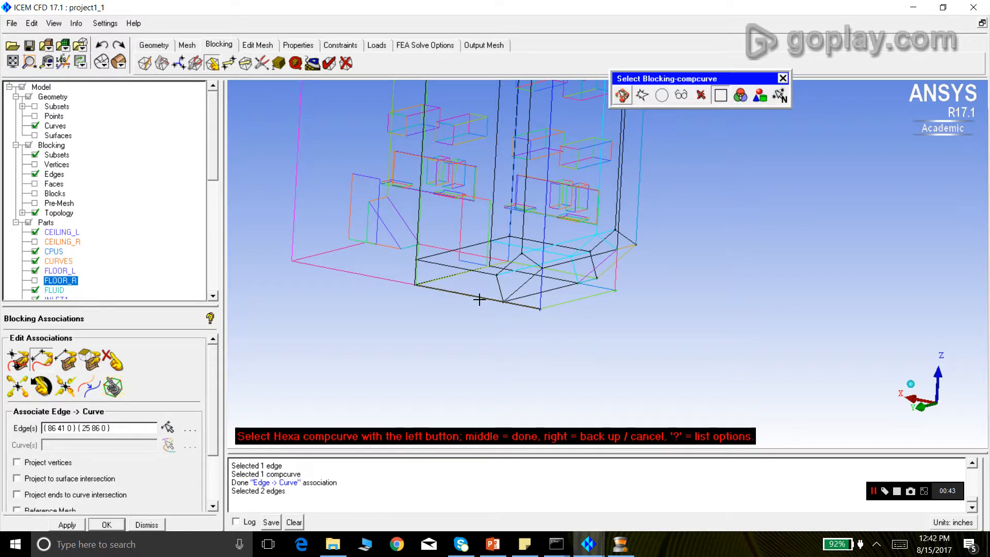
pyautogui.middleClick(423, 371)
pyautogui.click(66, 525)
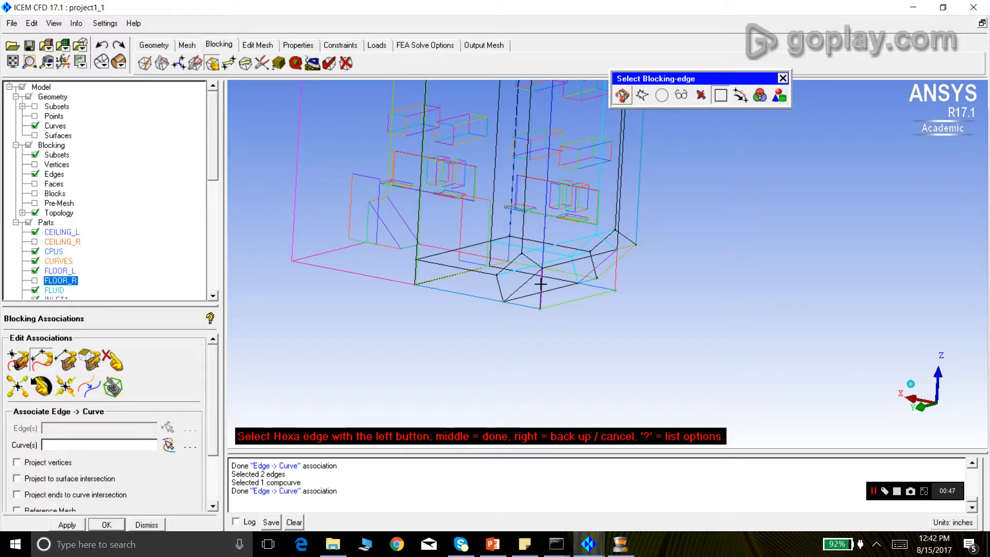
# - Associate edges 25-73 and 73-26, along the room's length on the face opposite the inlet, with curve box8.GEOM.01.S4e13
pyautogui.click(541, 227)
pyautogui.middleClick(573, 332)
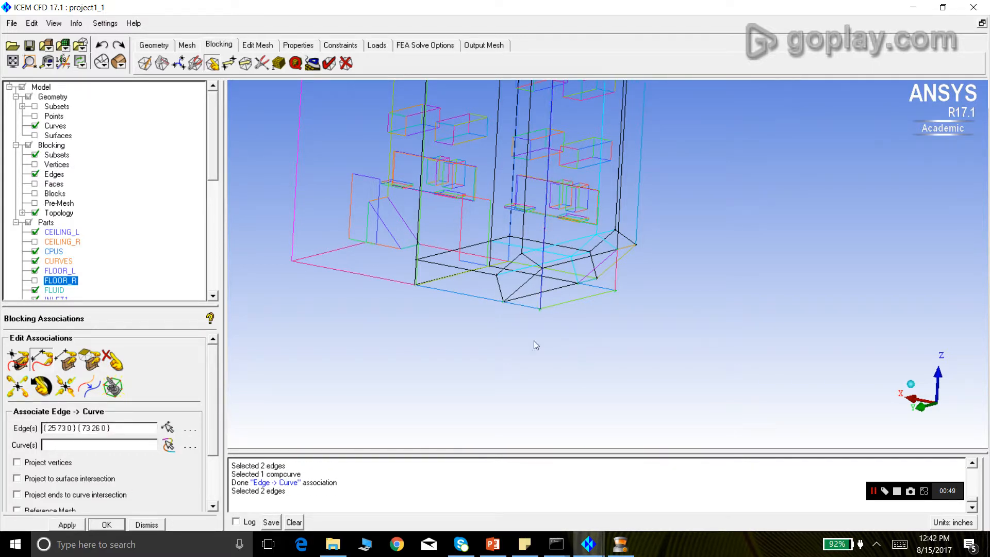
pyautogui.click(168, 444)
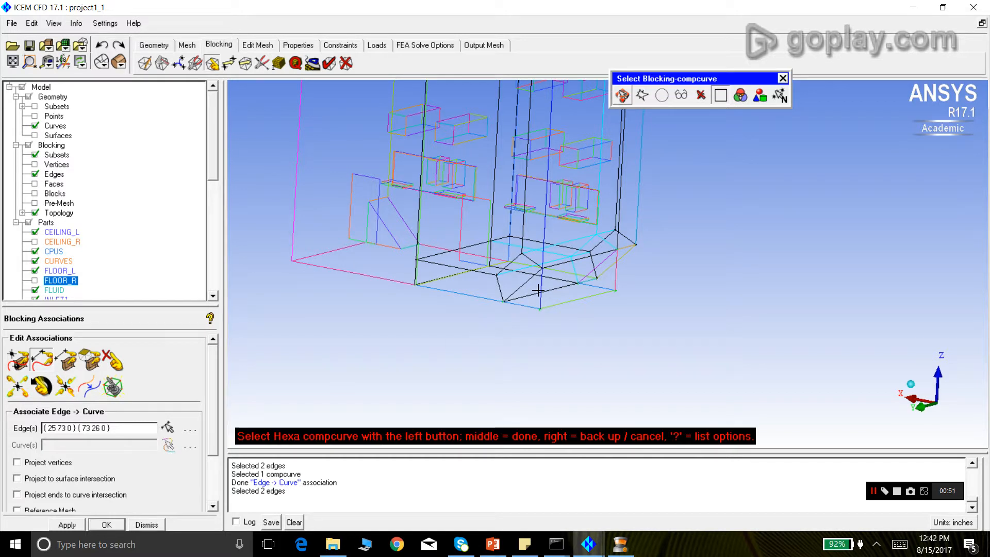
pyautogui.middleClick(442, 382)
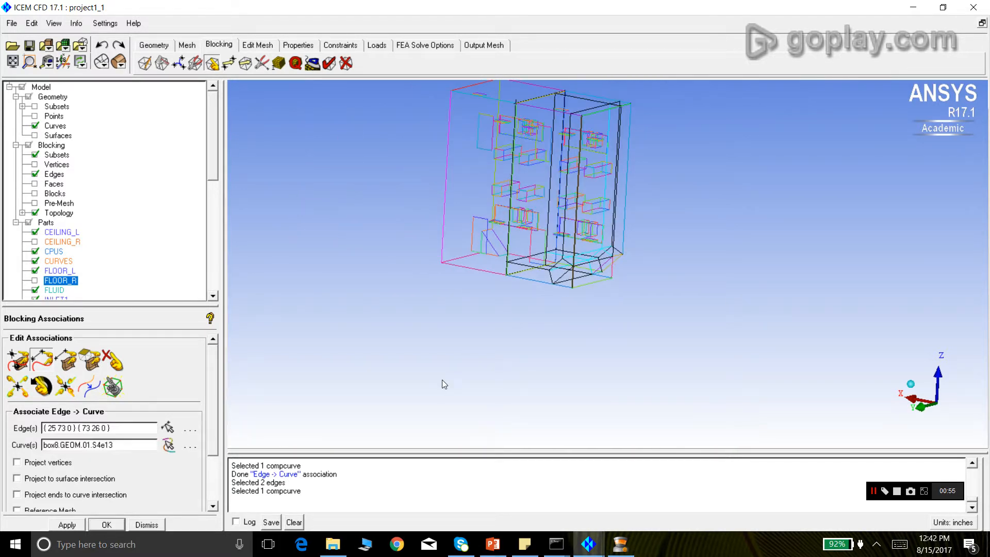
pyautogui.click(67, 524)
pyautogui.scroll(3, 474, 270)
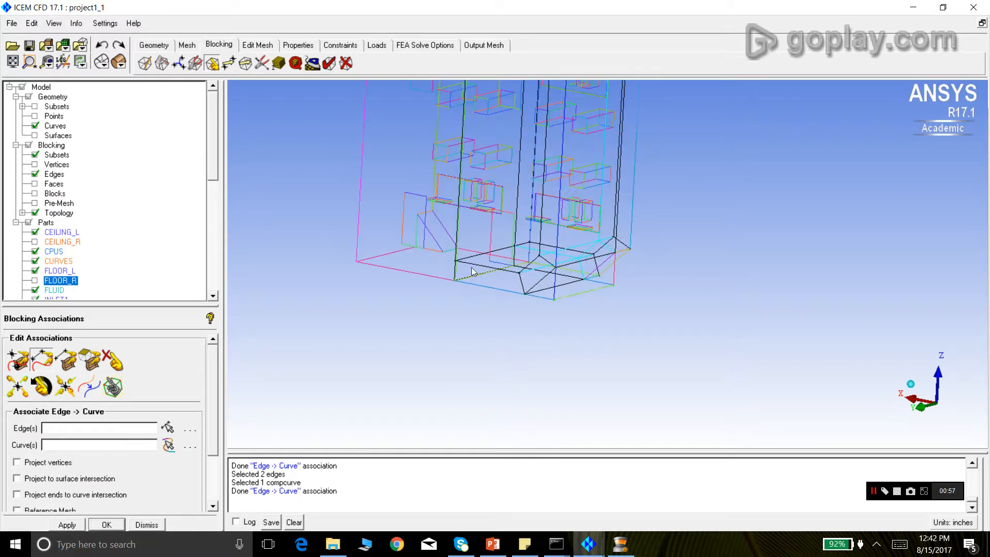
pyautogui.click(168, 427)
pyautogui.click(525, 299)
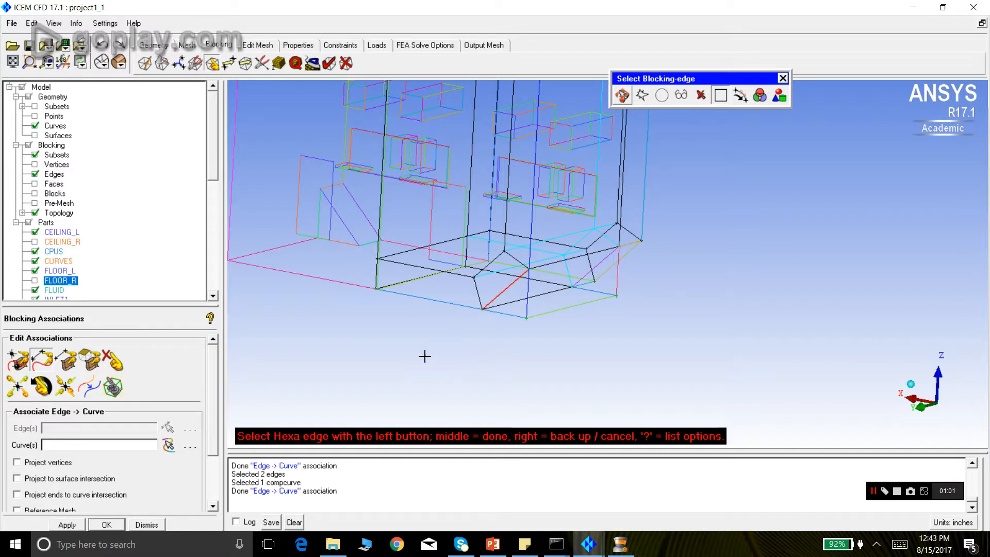
pyautogui.middleClick(353, 378)
pyautogui.click(168, 444)
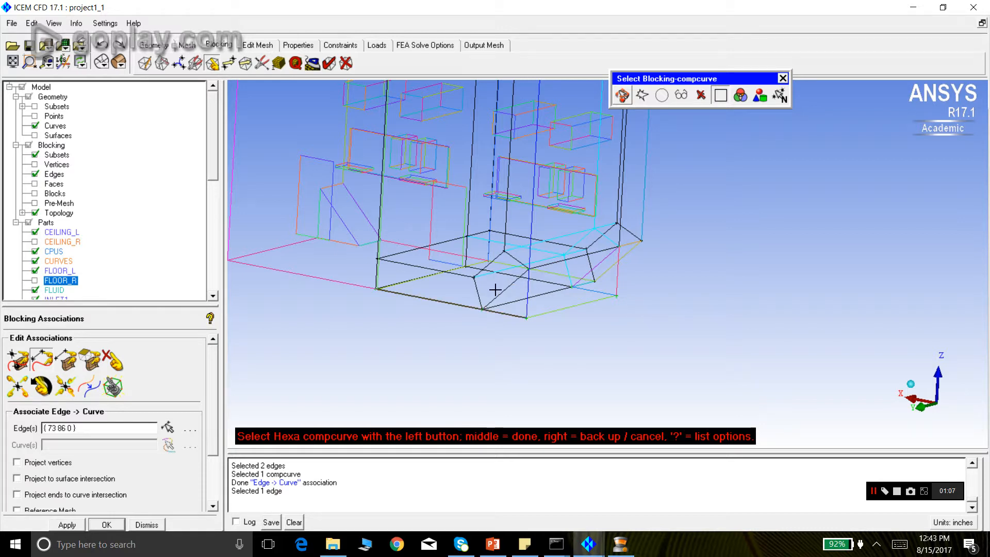
pyautogui.rightClick(438, 349)
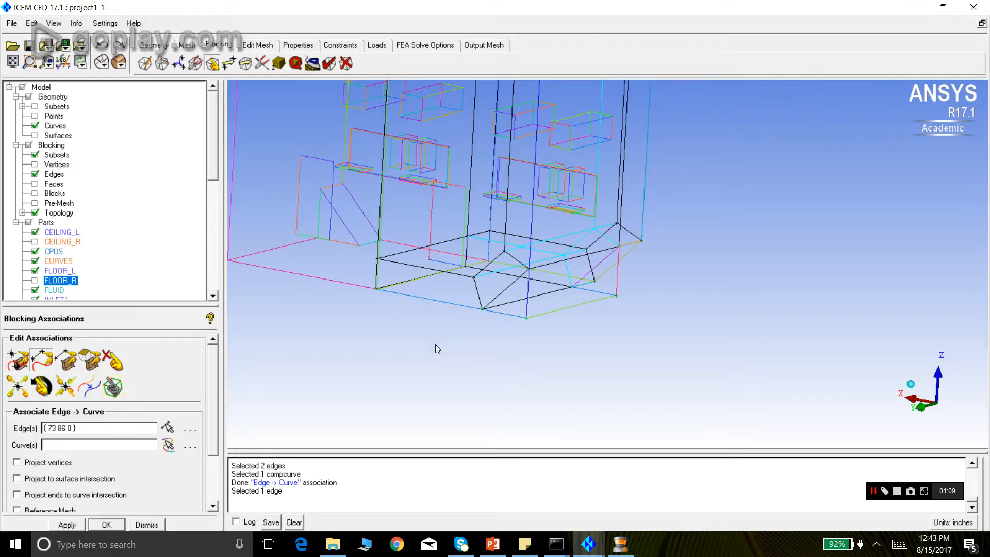
pyautogui.click(146, 524)
# - Hide the blocking edges and examine the geometry curves around the two corner inlets
pyautogui.moveTo(423, 299); pyautogui.dragTo(412, 344)
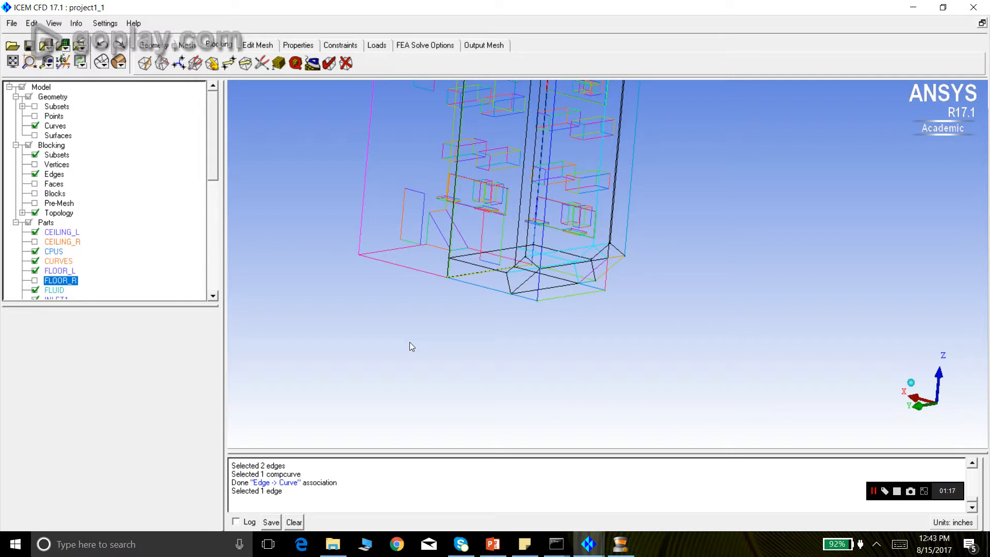
pyautogui.click(36, 174)
pyautogui.moveTo(232, 278); pyautogui.dragTo(403, 273)
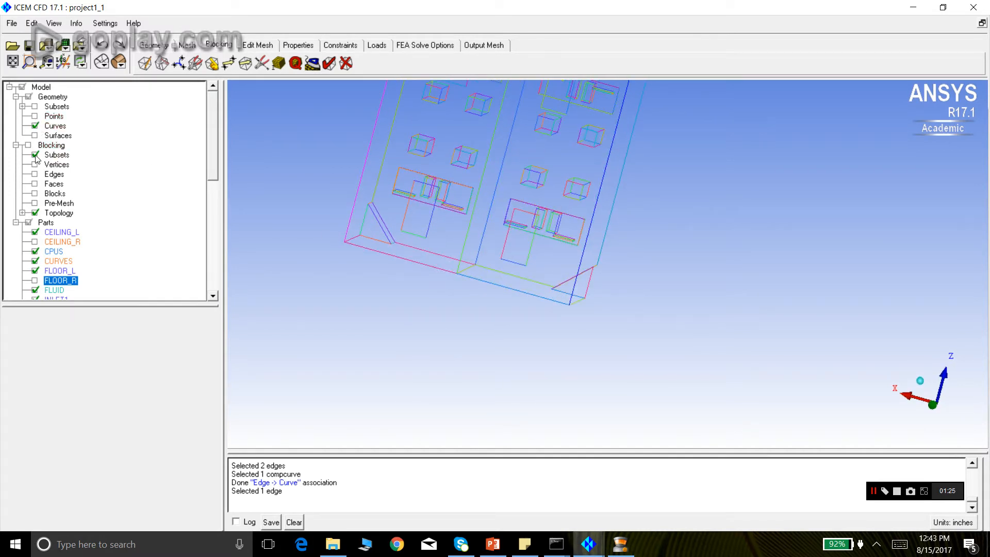
# - Show the blocking edges and examine how they fit the geometry curves around the triangular corner inlet
pyautogui.click(35, 174)
pyautogui.moveTo(392, 268); pyautogui.dragTo(462, 281)
pyautogui.scroll(5, 462, 280)
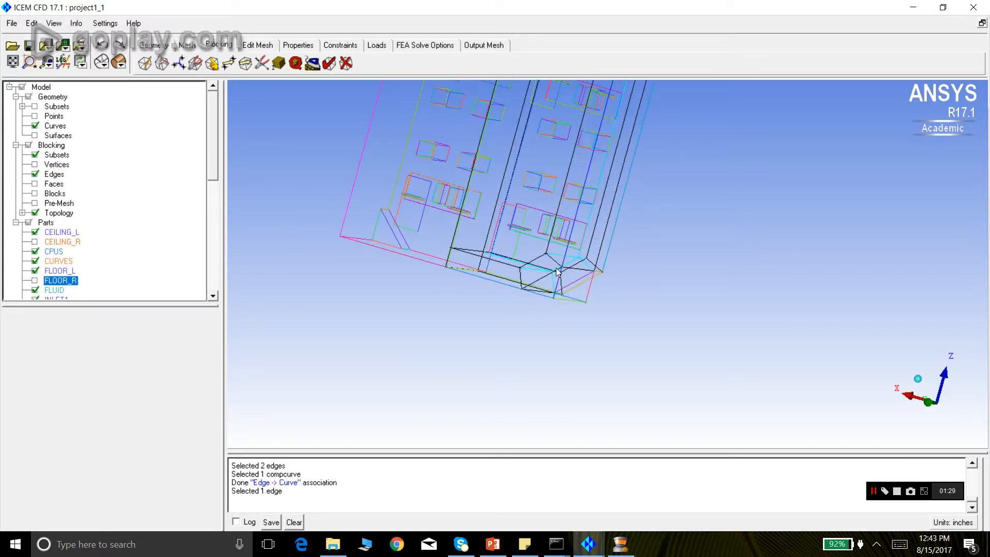
pyautogui.moveTo(580, 278); pyautogui.dragTo(707, 327)
pyautogui.moveTo(482, 312); pyautogui.dragTo(432, 355)
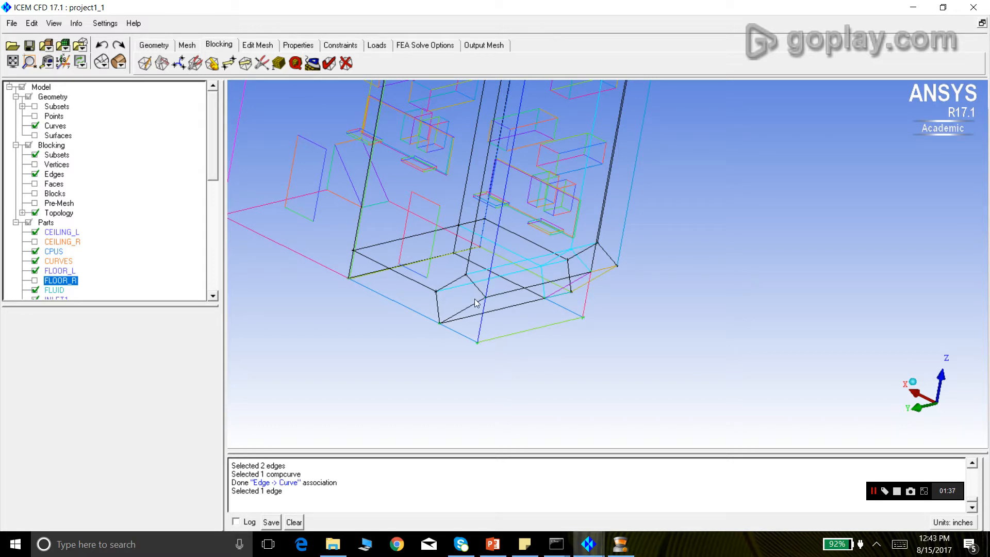
pyautogui.moveTo(447, 361); pyautogui.dragTo(490, 332)
pyautogui.scroll(3, 500, 275)
pyautogui.moveTo(501, 279); pyautogui.dragTo(349, 298)
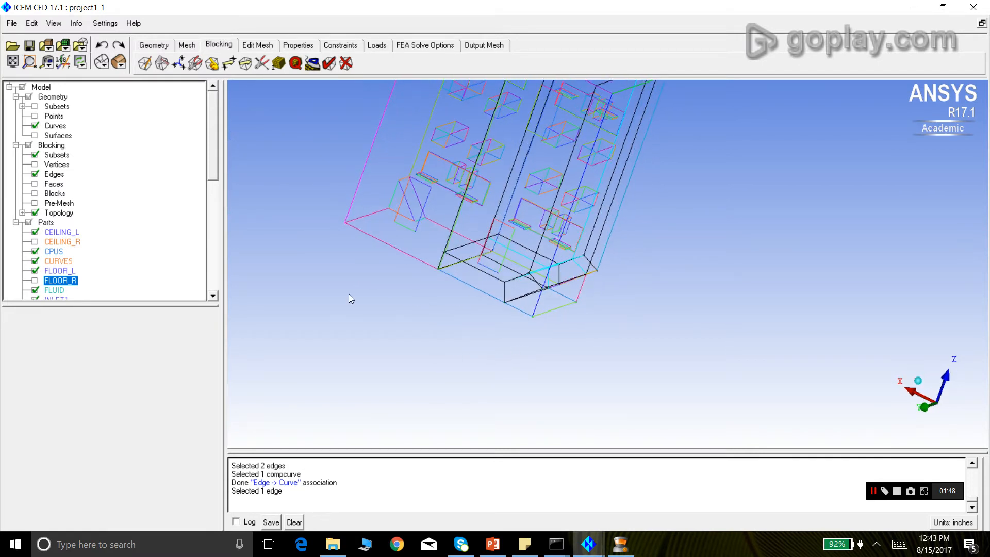
pyautogui.click(29, 62)
pyautogui.moveTo(489, 257); pyautogui.dragTo(600, 328)
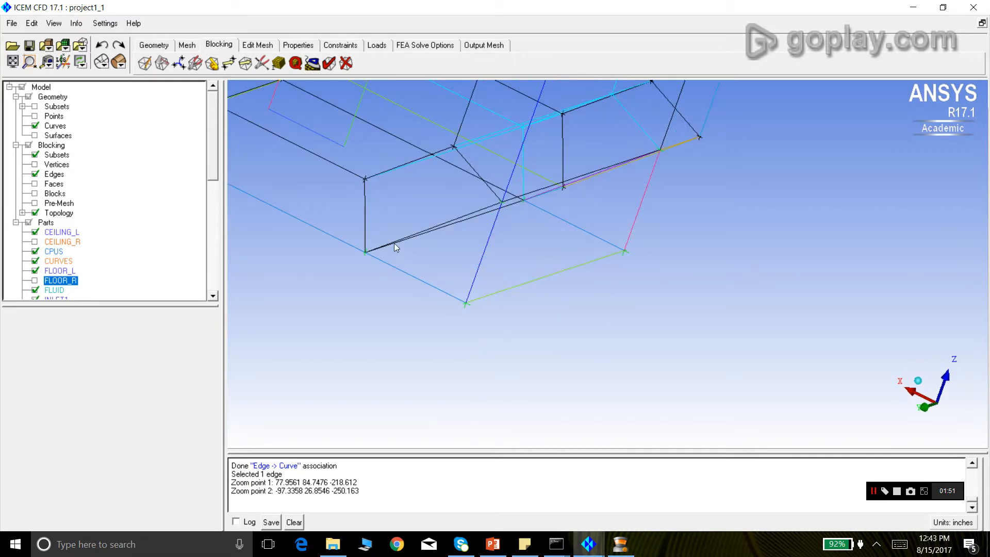
pyautogui.moveTo(422, 290); pyautogui.dragTo(513, 305)
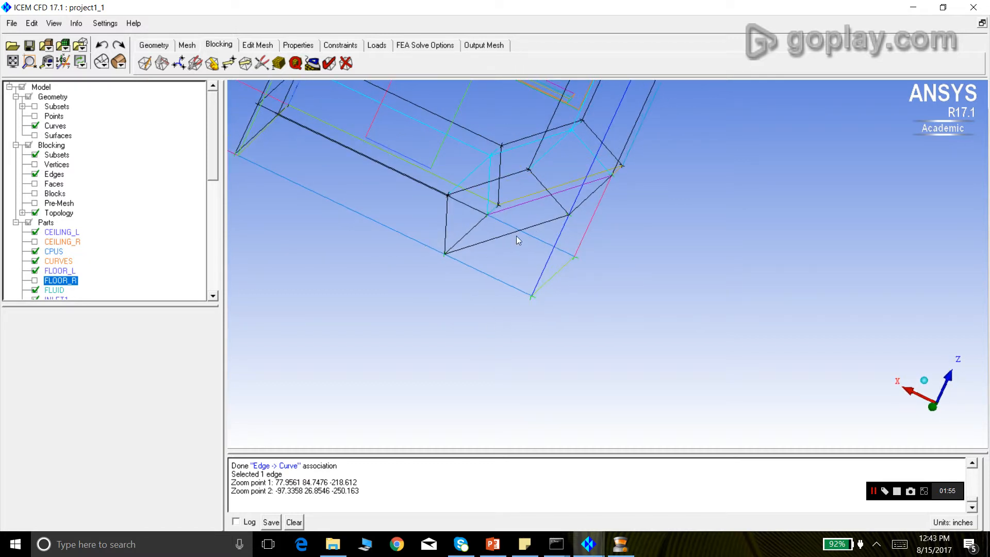
pyautogui.moveTo(546, 342); pyautogui.dragTo(496, 273)
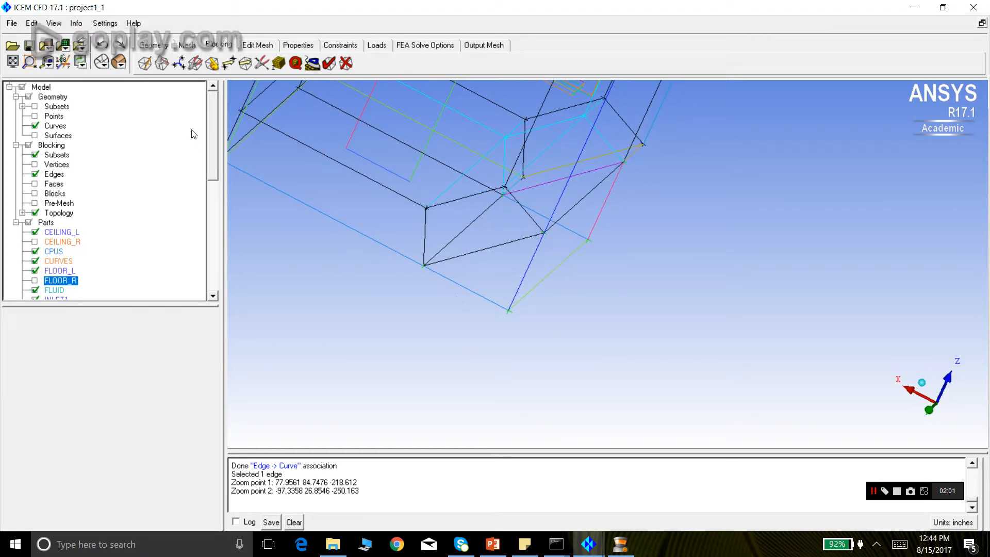
# - Convert the degenerate triangular block at the corner inlet to a Y-Block
pyautogui.click(195, 63)
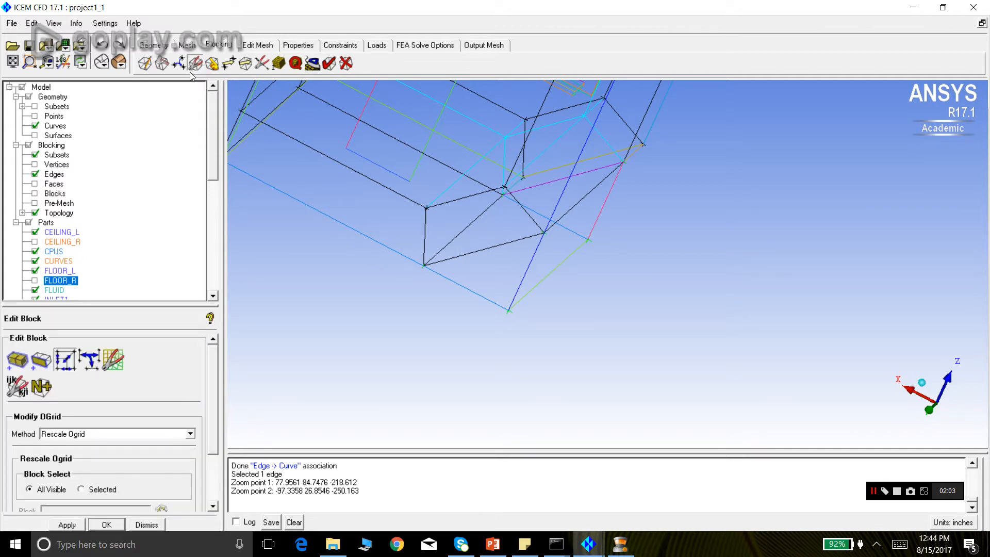
pyautogui.click(113, 361)
pyautogui.click(190, 434)
pyautogui.click(74, 478)
pyautogui.click(166, 459)
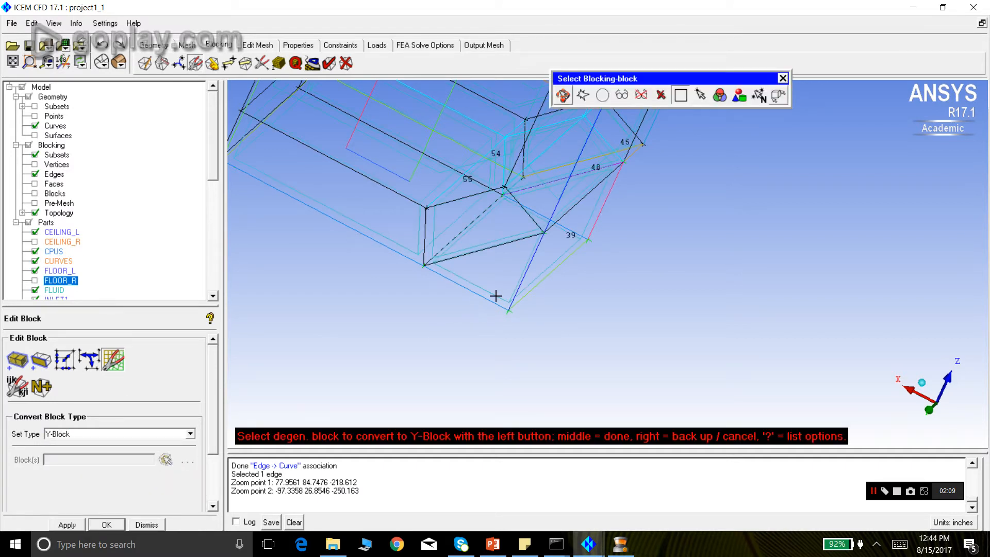
pyautogui.click(458, 350)
pyautogui.middleClick(459, 350)
pyautogui.click(80, 524)
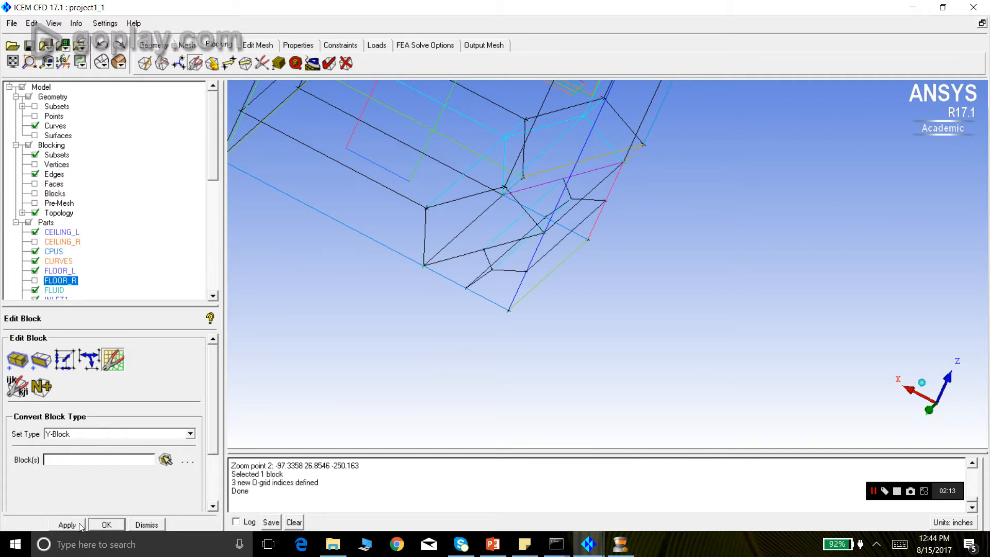
pyautogui.moveTo(458, 353); pyautogui.dragTo(537, 287)
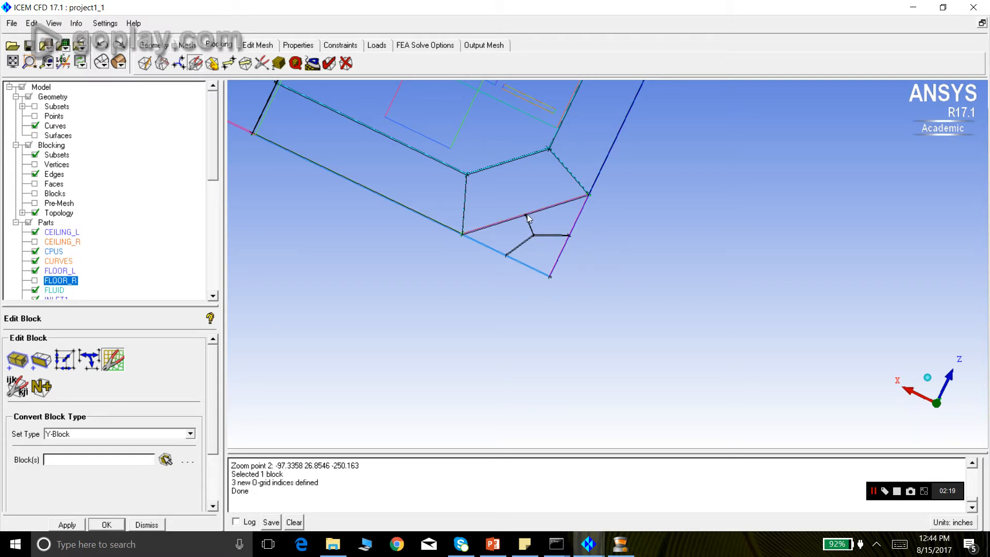
pyautogui.moveTo(572, 242)
pyautogui.mouseDown()
pyautogui.moveTo(387, 256)
pyautogui.moveTo(559, 302)
pyautogui.moveTo(577, 271)
pyautogui.moveTo(567, 240)
pyautogui.mouseUp()
pyautogui.click(132, 525)
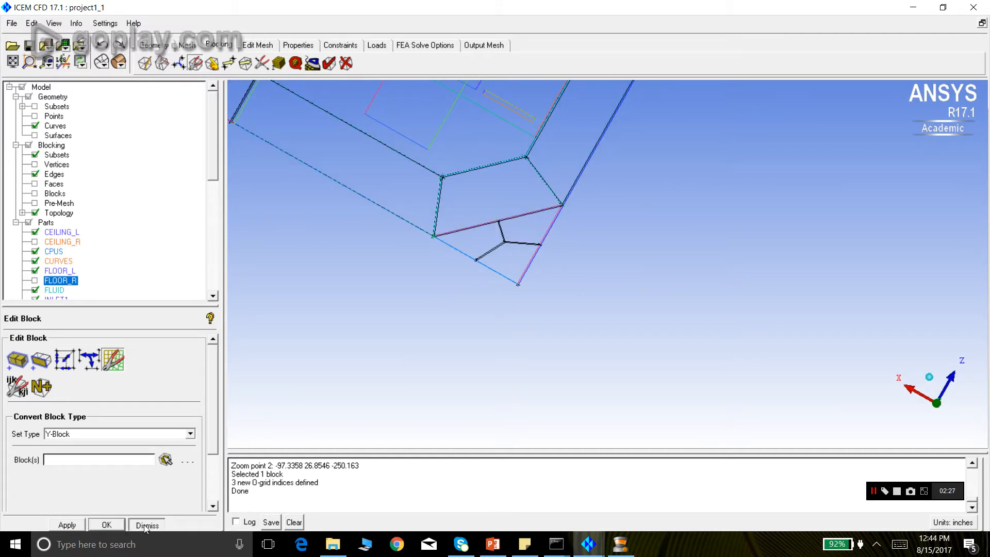
# - Examine the blocking edges with the geometry curves hidden, and compare them with the desk and box curves shown
pyautogui.scroll(-6, 442, 342)
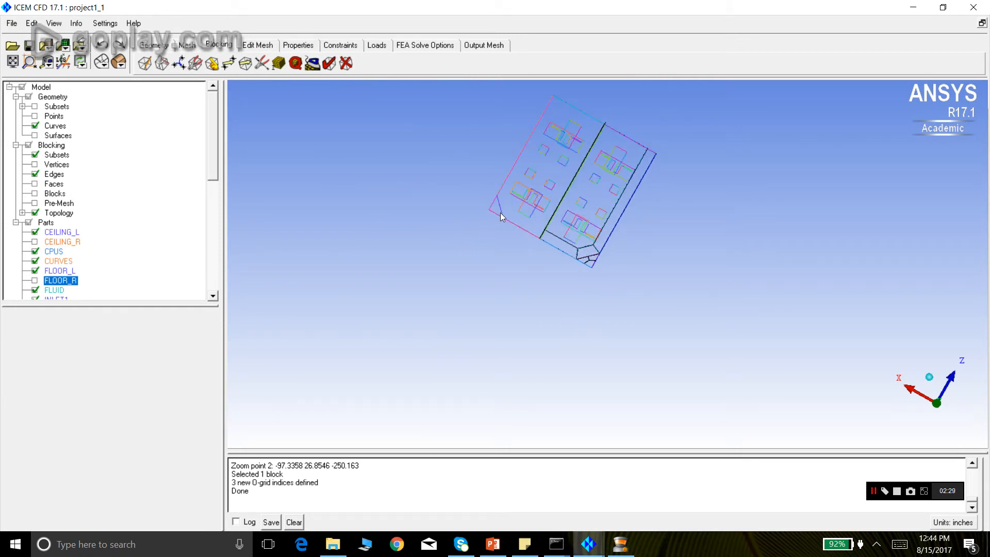
pyautogui.click(35, 126)
pyautogui.click(29, 61)
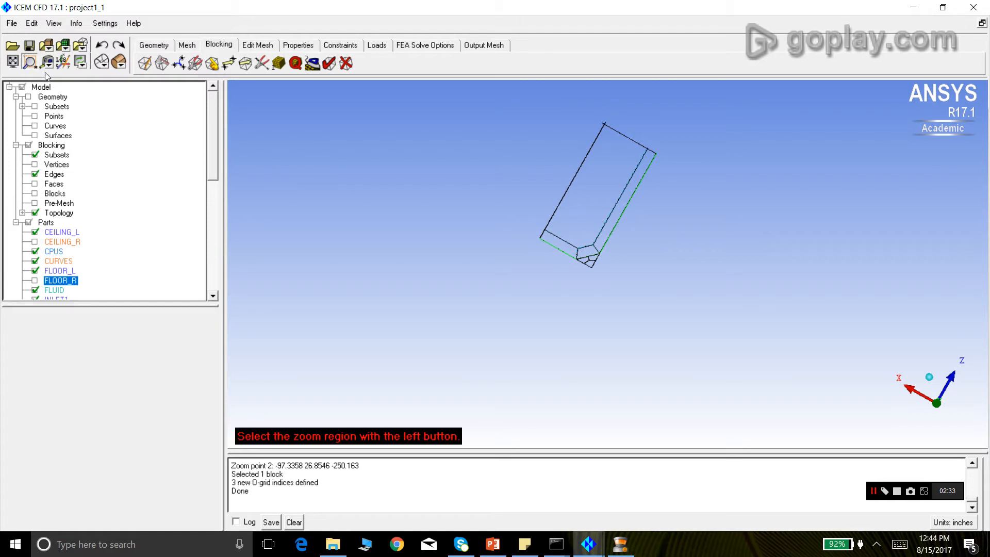
pyautogui.moveTo(524, 99); pyautogui.dragTo(738, 333)
pyautogui.scroll(3, 570, 281)
pyautogui.scroll(-1, 565, 295)
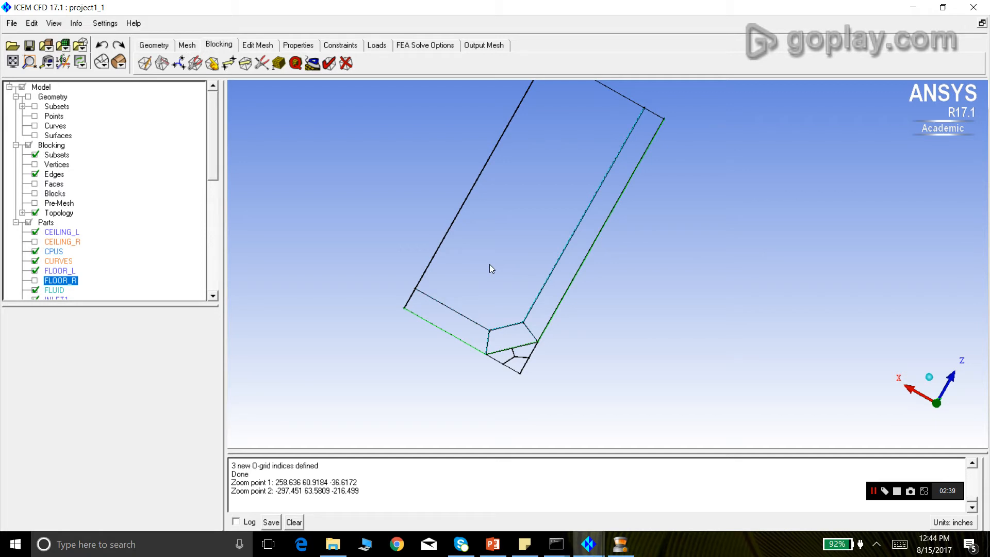
pyautogui.click(35, 125)
pyautogui.moveTo(488, 350); pyautogui.dragTo(444, 368)
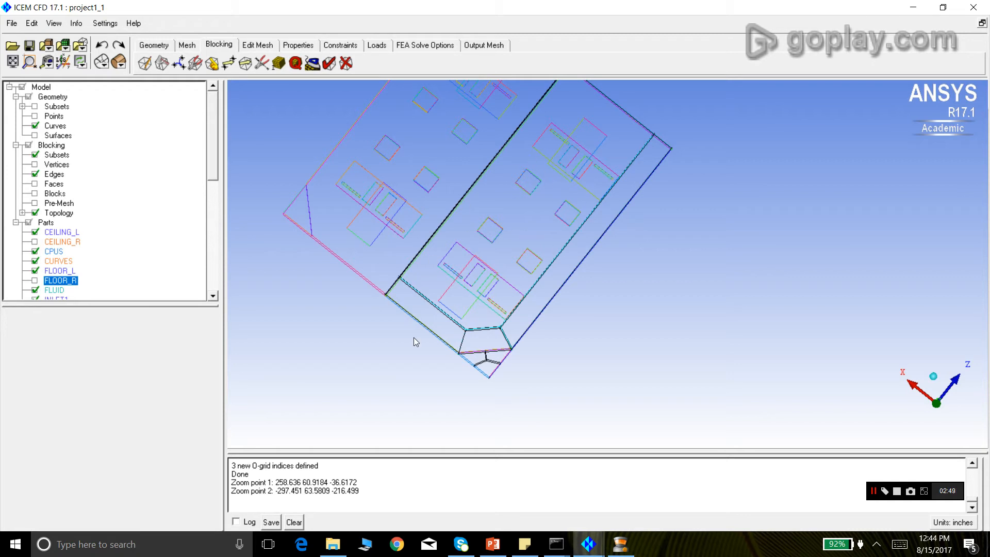
pyautogui.moveTo(505, 380); pyautogui.dragTo(296, 172)
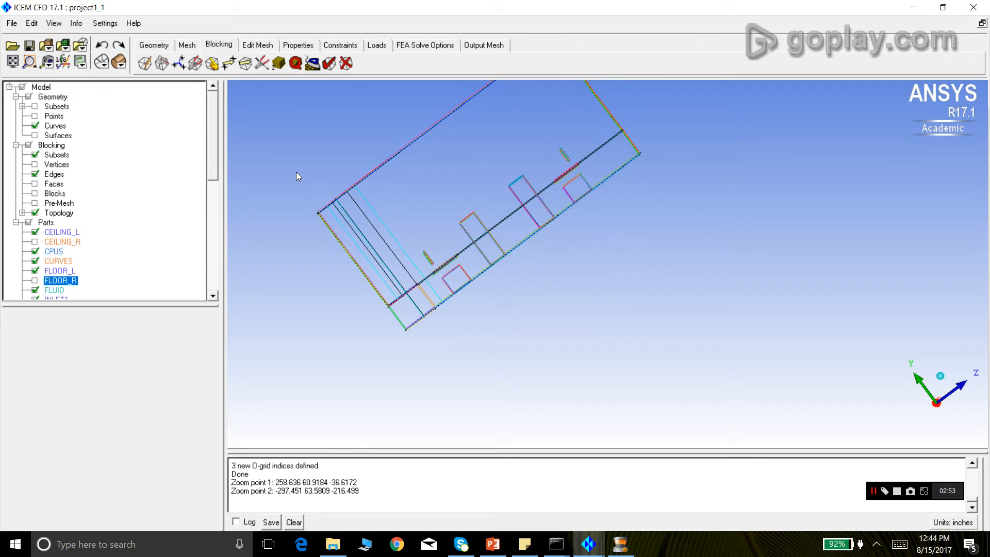
pyautogui.moveTo(447, 239); pyautogui.dragTo(593, 334)
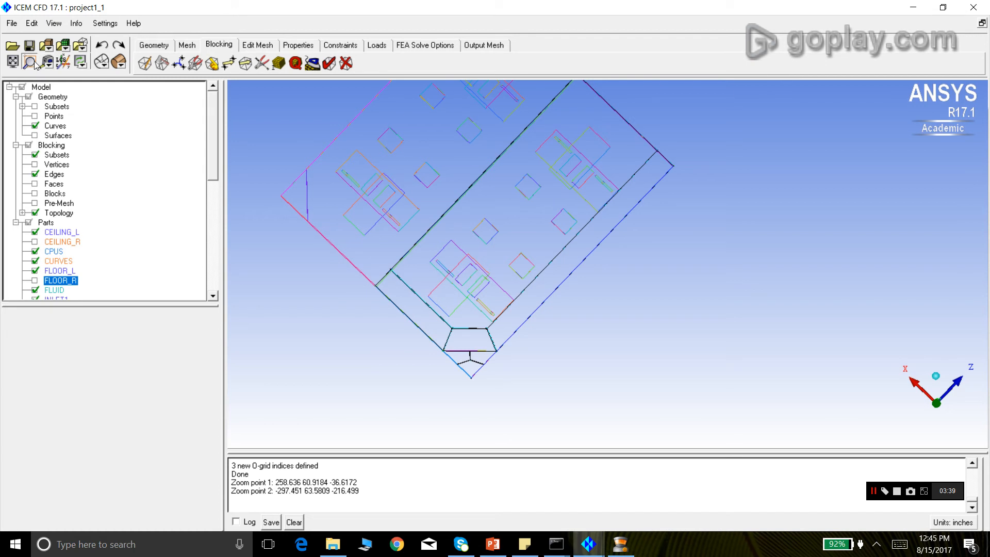
pyautogui.click(34, 63)
pyautogui.moveTo(432, 161); pyautogui.dragTo(643, 400)
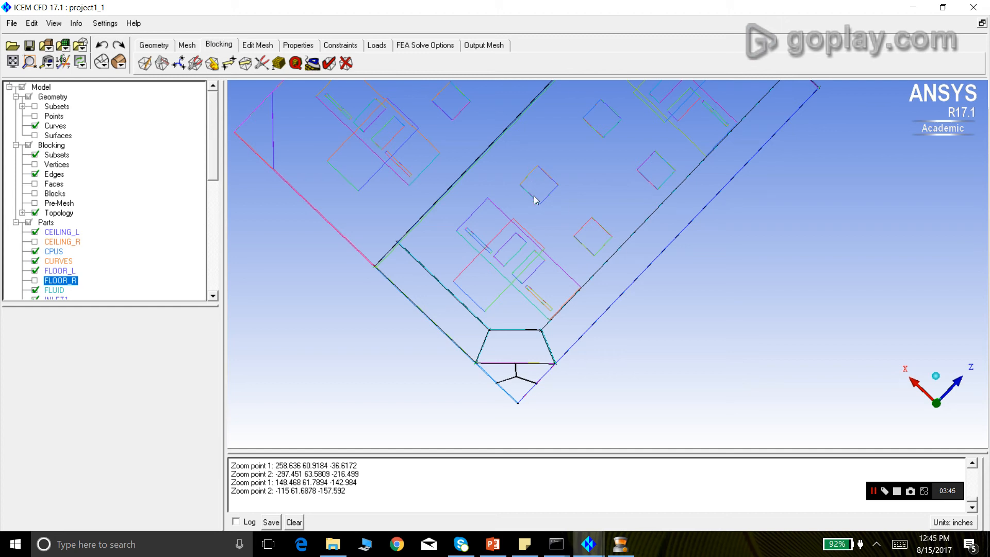
pyautogui.scroll(-1, 534, 241)
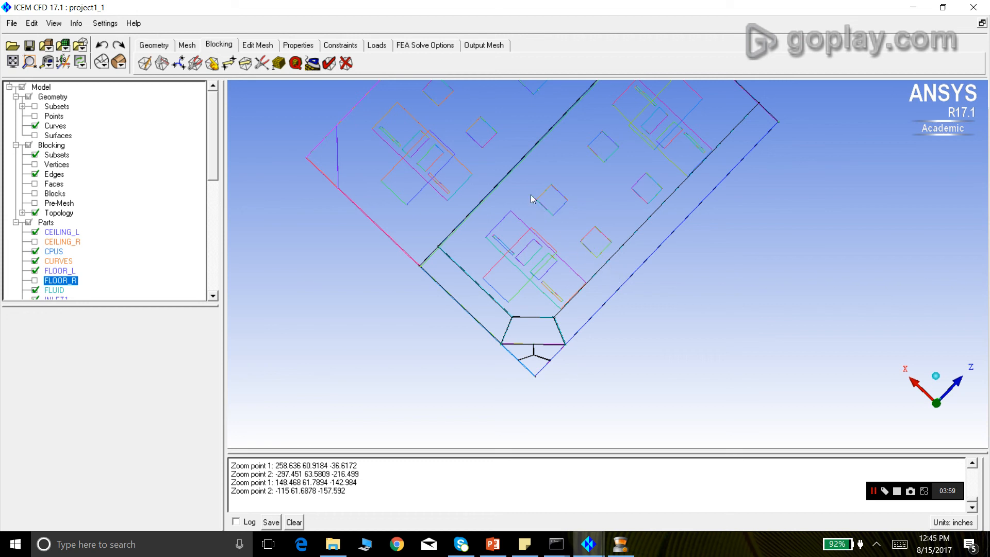
# - Display the geometry points together with the curves and blocking edges around the desks and the corner inlet
pyautogui.click(34, 116)
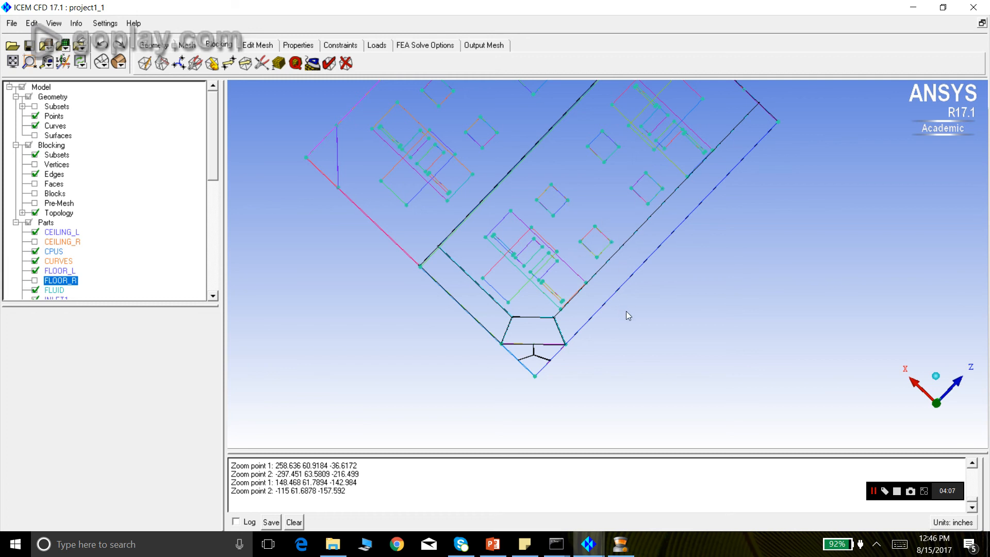
pyautogui.scroll(-2, 625, 311)
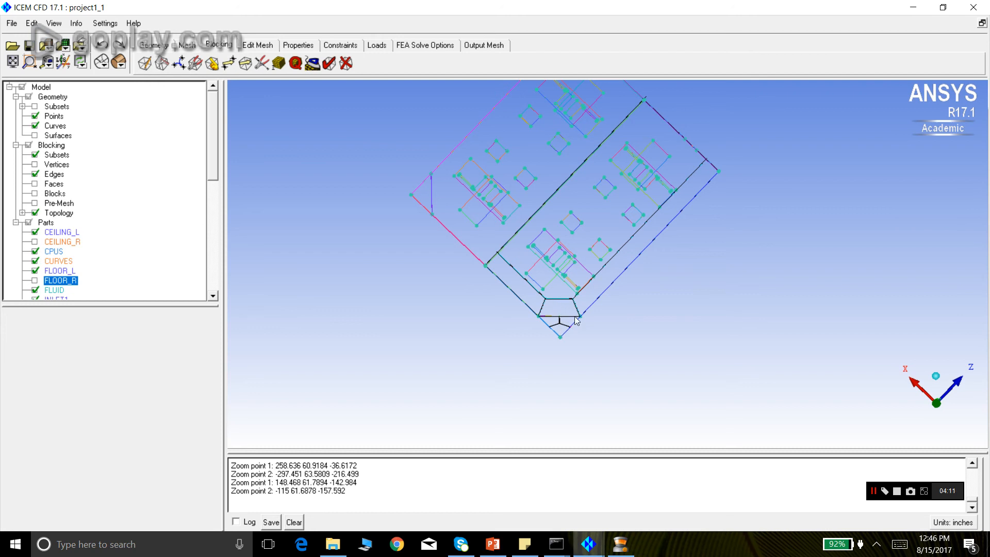
pyautogui.scroll(2, 578, 283)
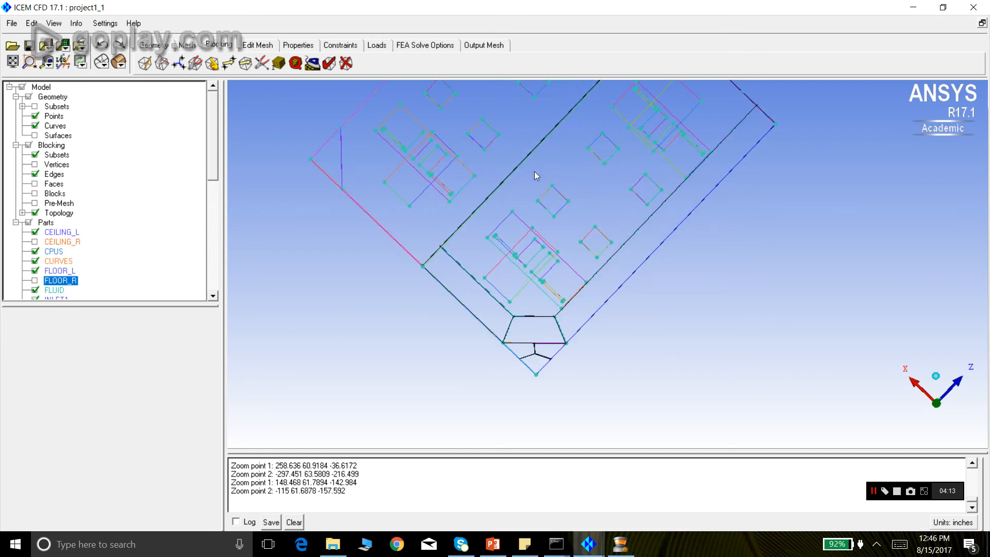